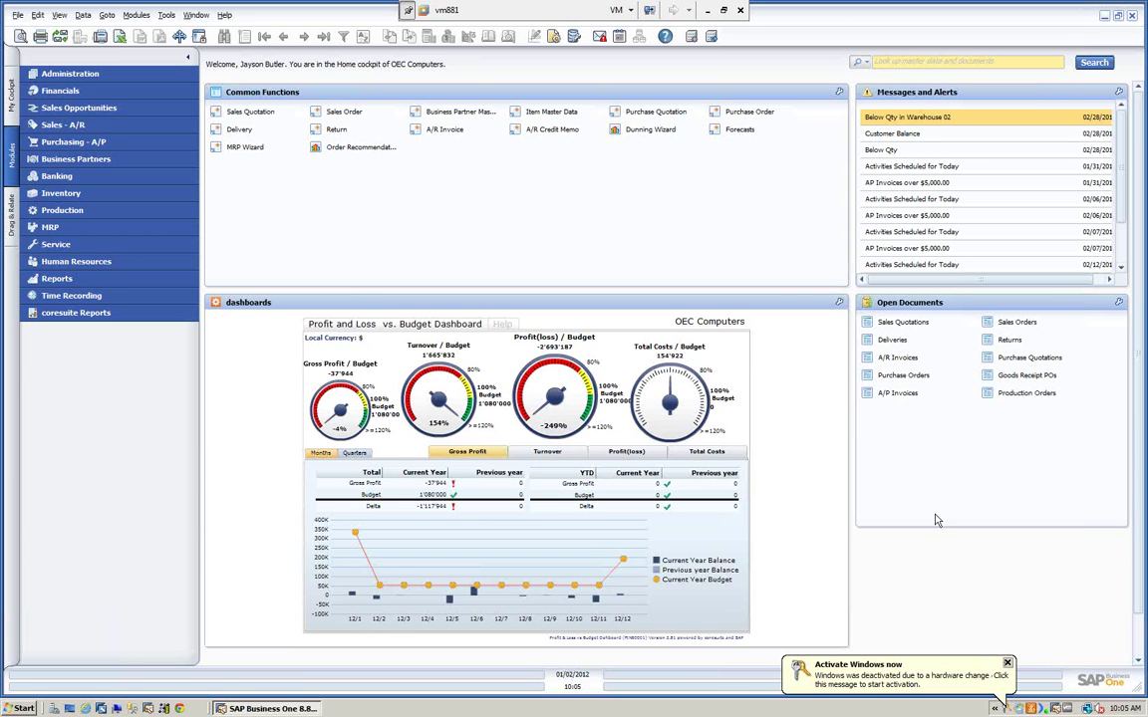
# - Dismiss the 'Activate Windows now' notice to uncover the OEC Computers home cockpit
pyautogui.click(1008, 664)
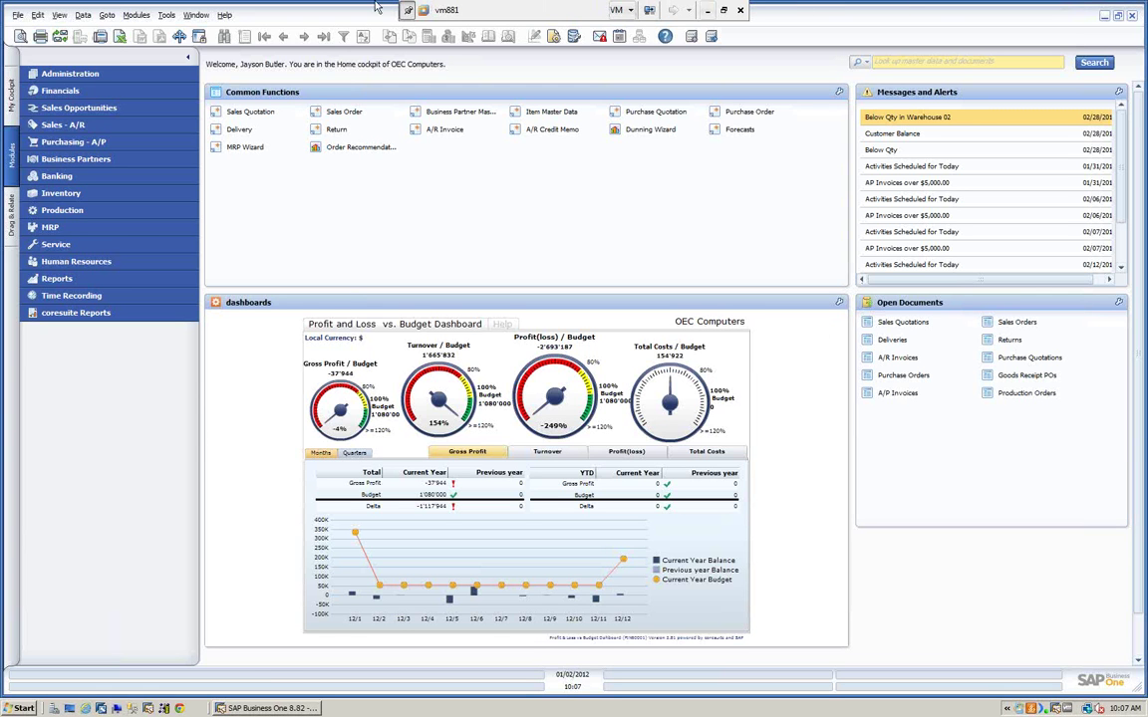
# - Expand Administration > Add-Ons, then review and close the Add-On Manager's installed add-ons list
pyautogui.click(88, 76)
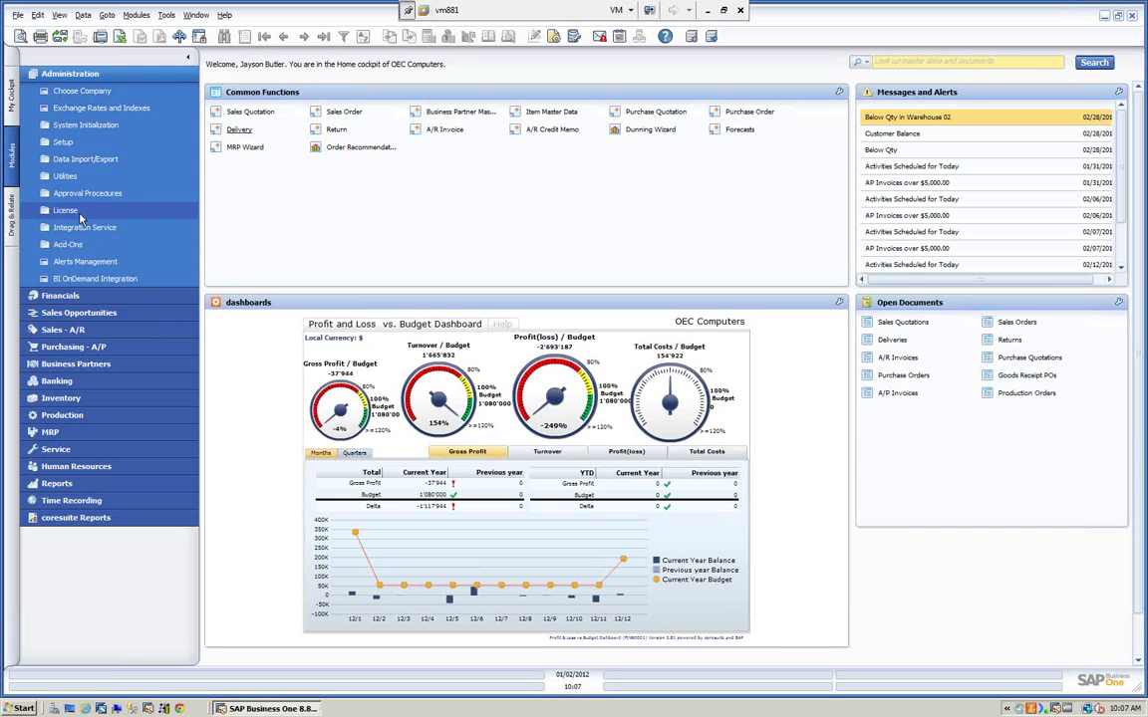
pyautogui.click(67, 244)
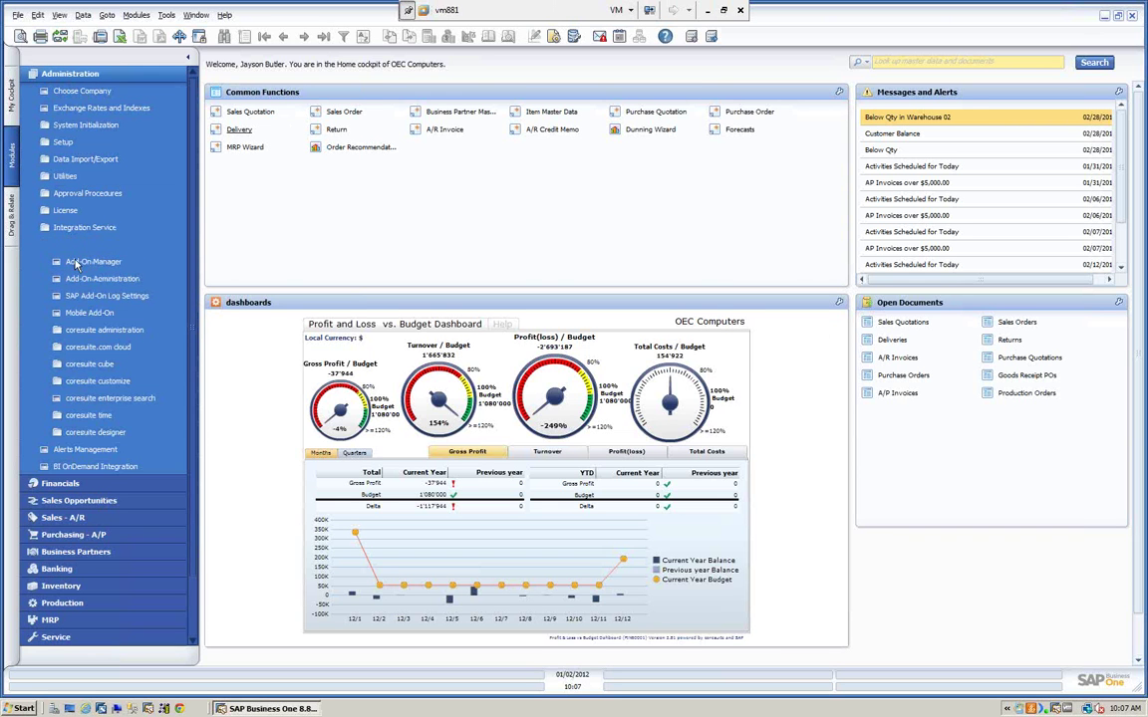
pyautogui.click(96, 261)
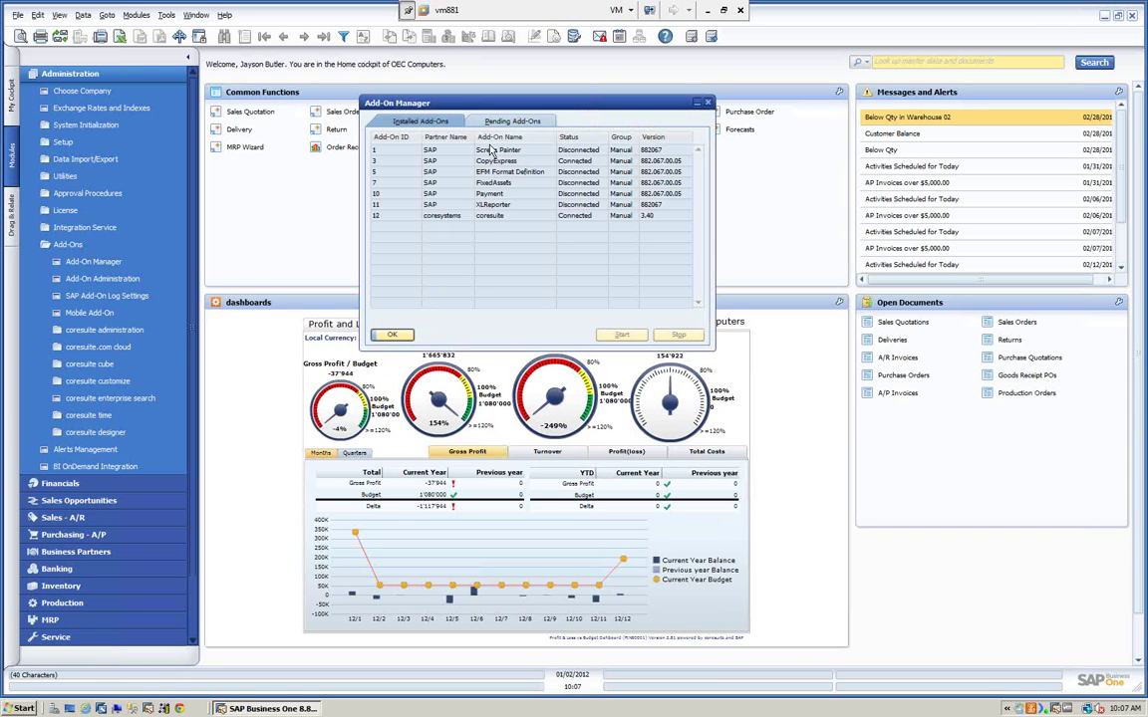
pyautogui.click(391, 336)
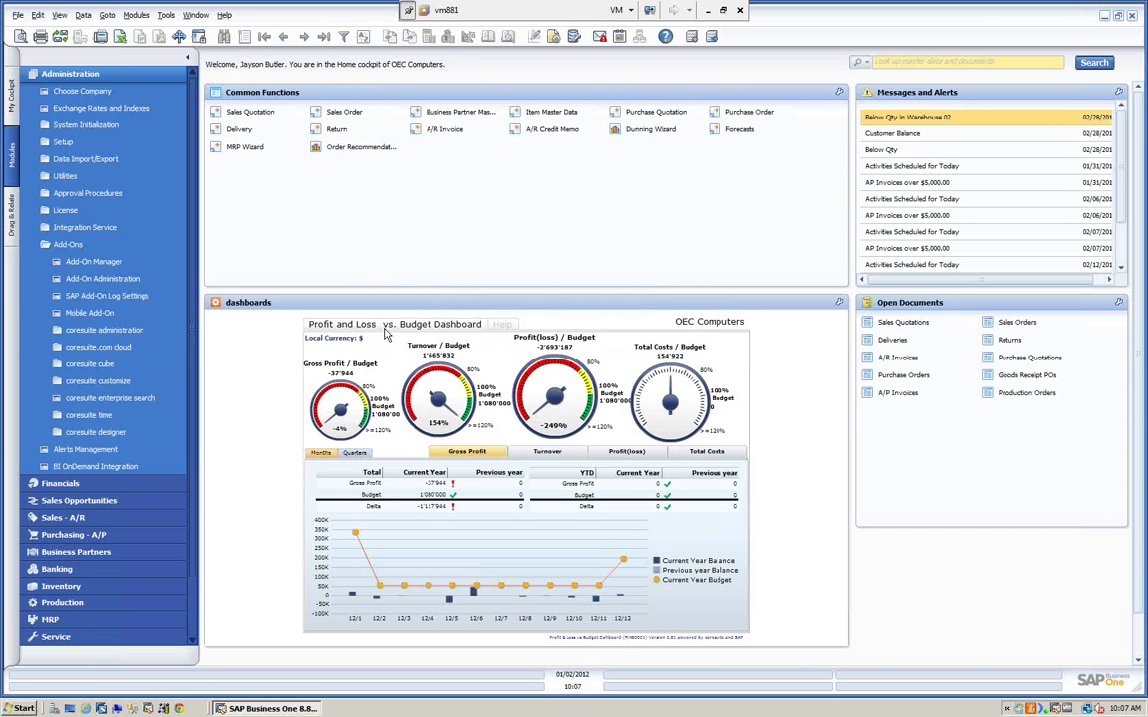
# - In Add-On Administration, keep CopyExpress's Default Group as Manual and view User Preferences
pyautogui.click(102, 280)
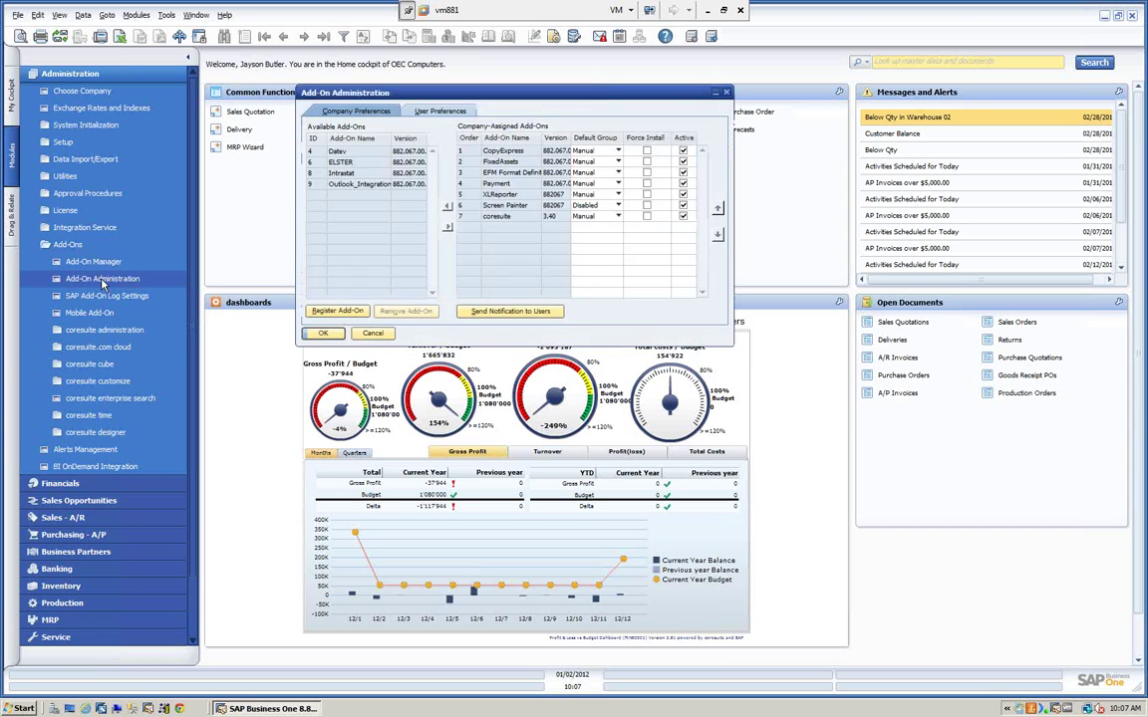
pyautogui.moveTo(364, 96); pyautogui.dragTo(311, 101)
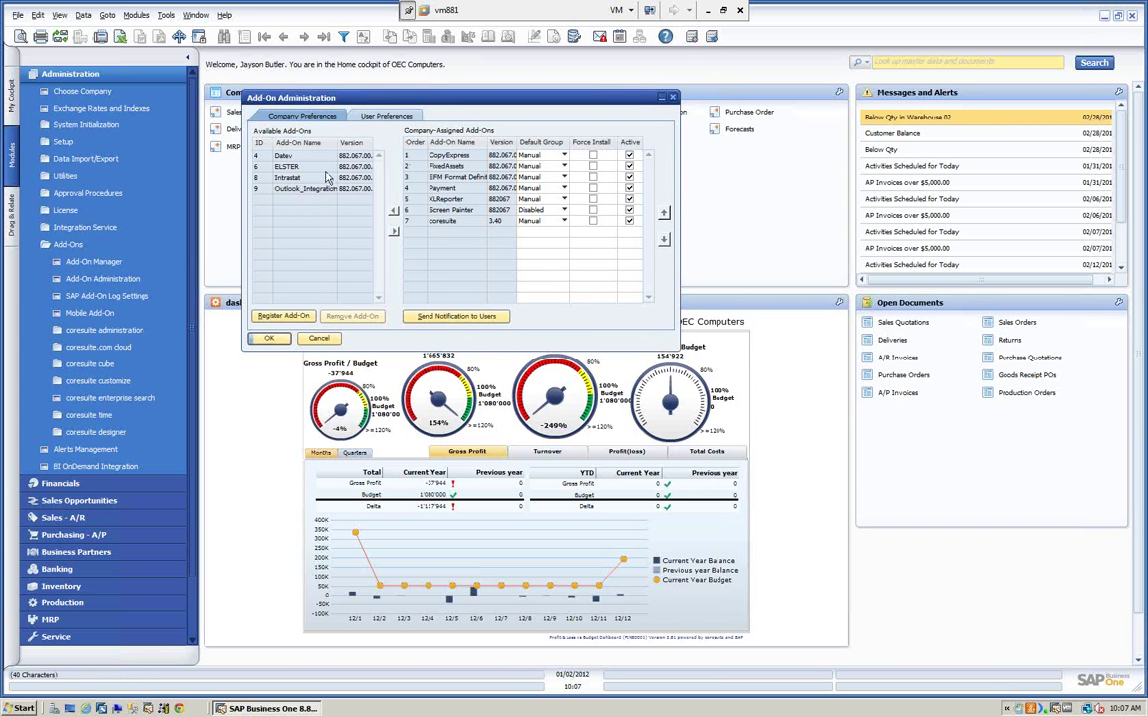
pyautogui.click(284, 166)
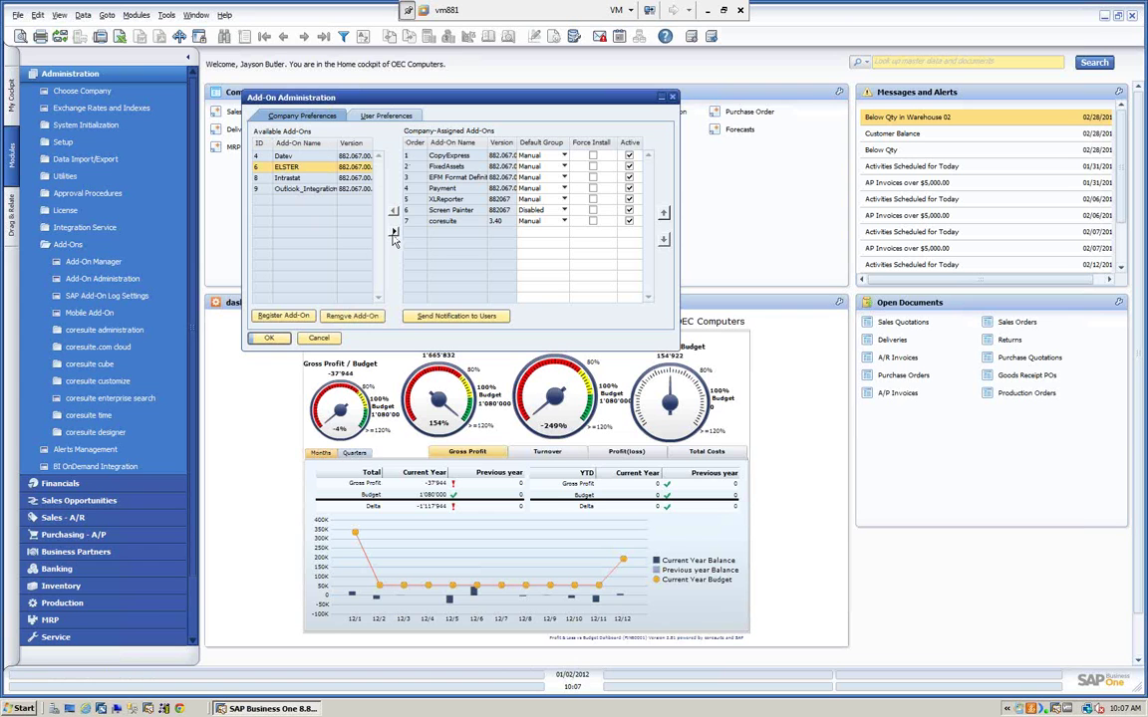
pyautogui.click(564, 160)
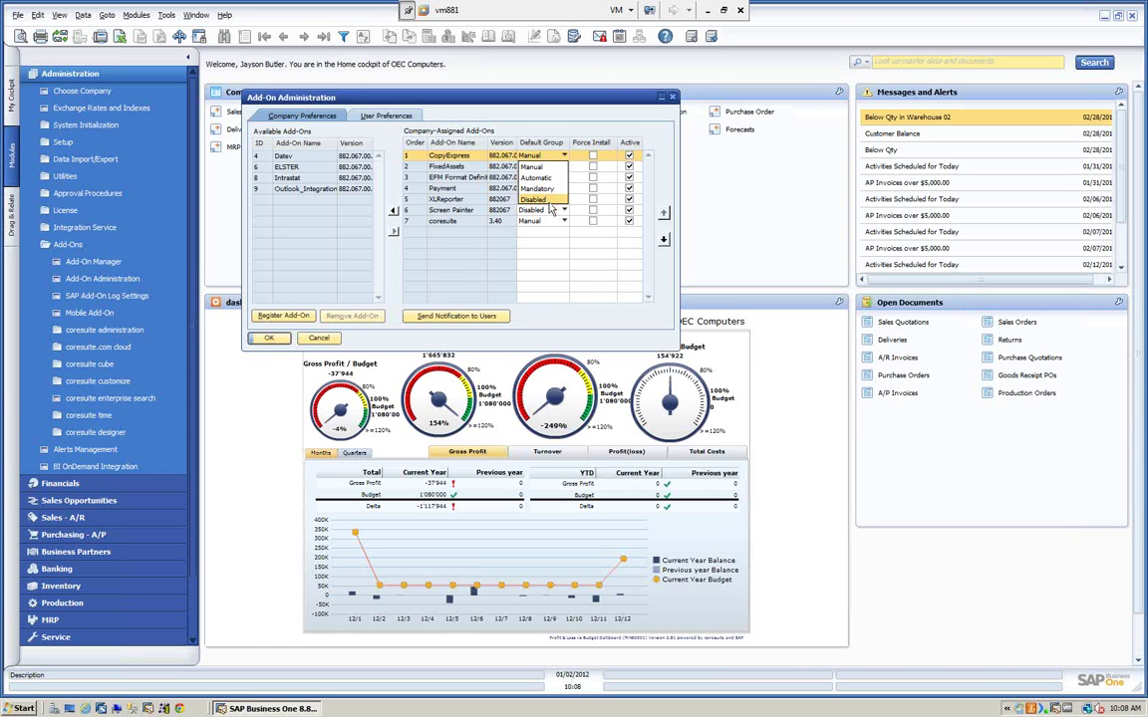
pyautogui.click(543, 156)
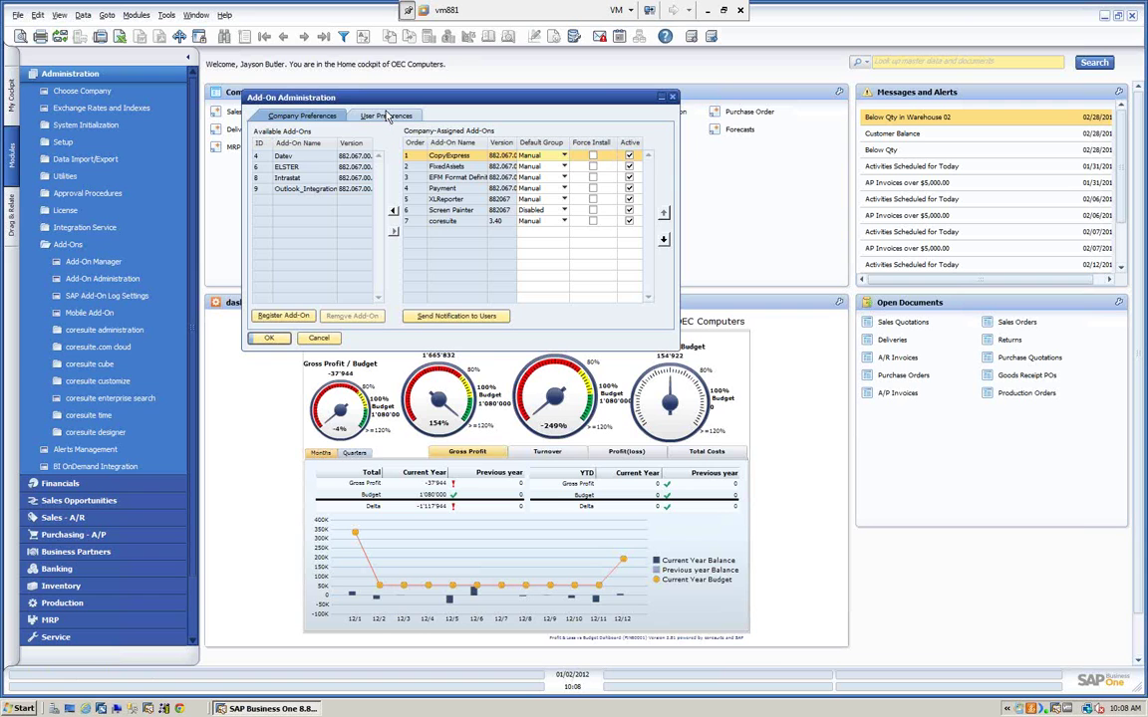
pyautogui.click(388, 116)
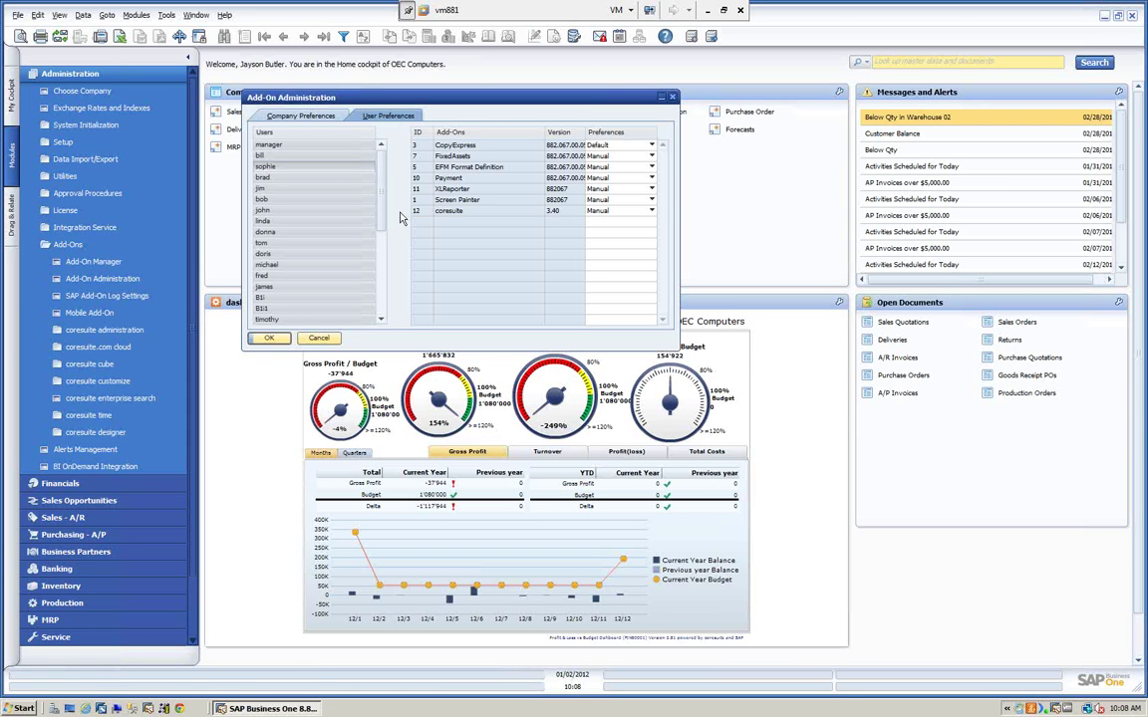
# - Select a user in User Preferences and set their FixedAssets add-on to Disable
pyautogui.click(313, 116)
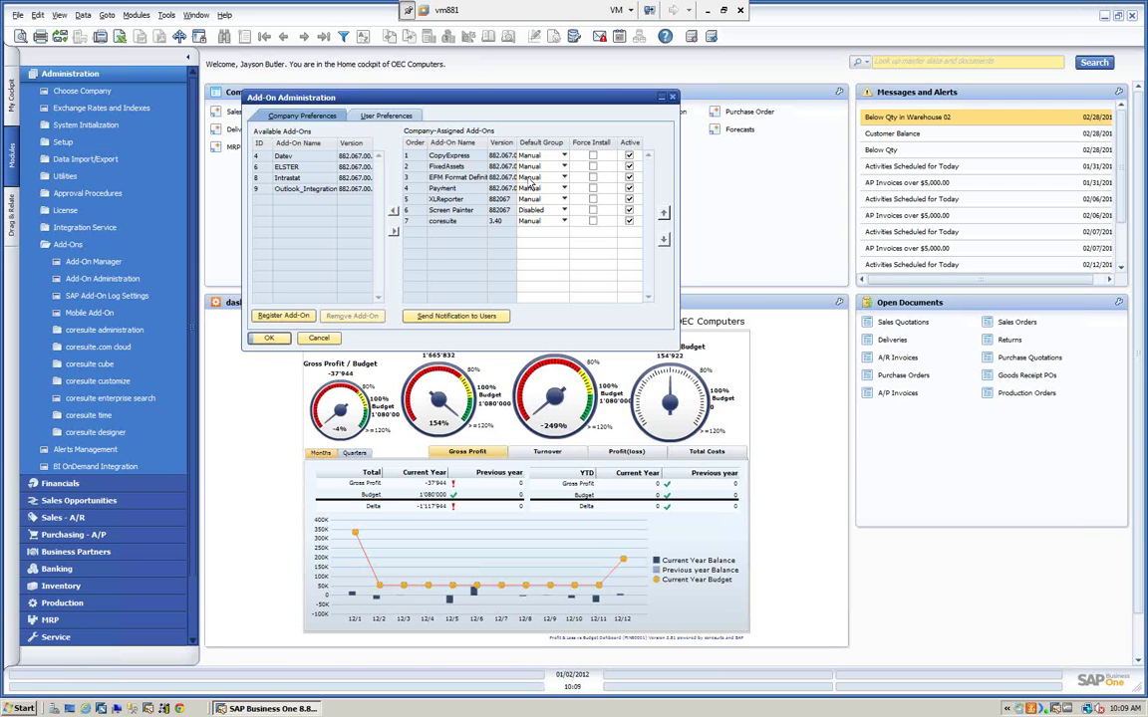
pyautogui.click(384, 115)
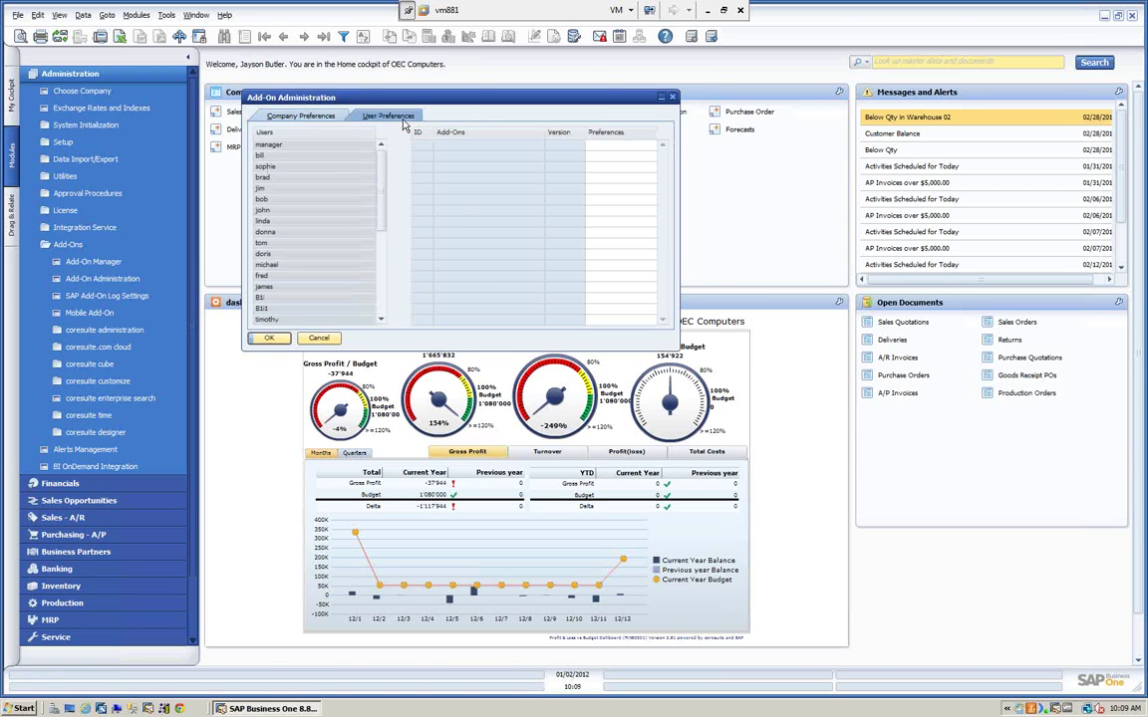
pyautogui.click(280, 168)
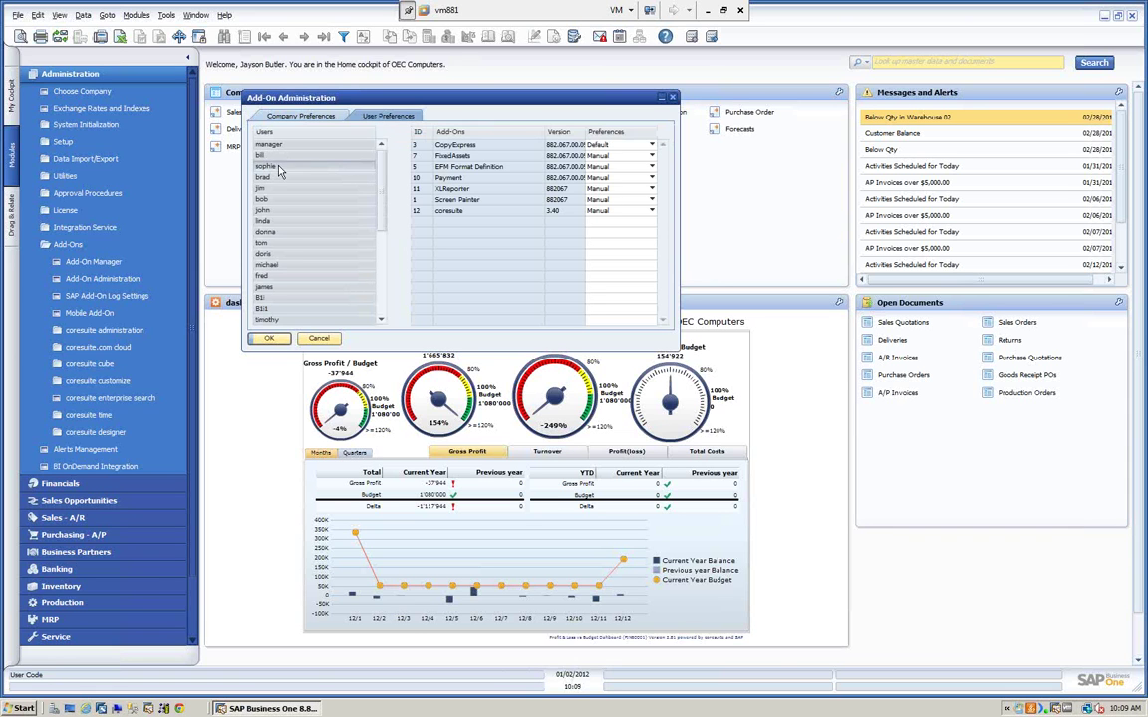
pyautogui.click(627, 156)
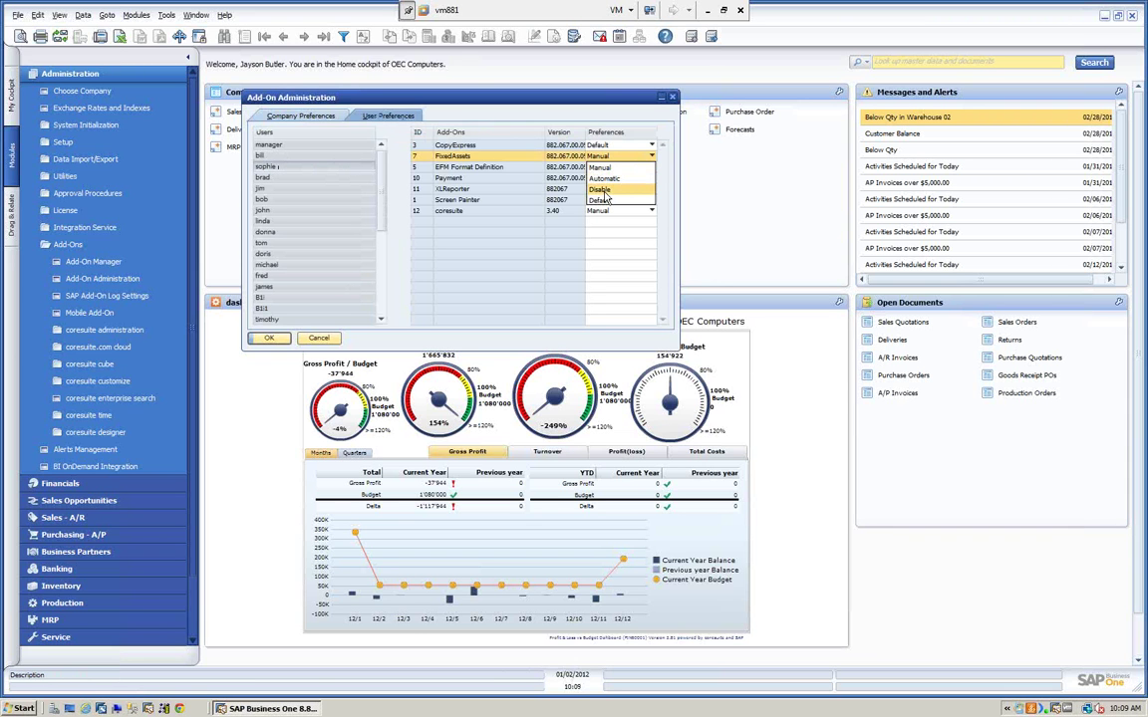
pyautogui.click(604, 193)
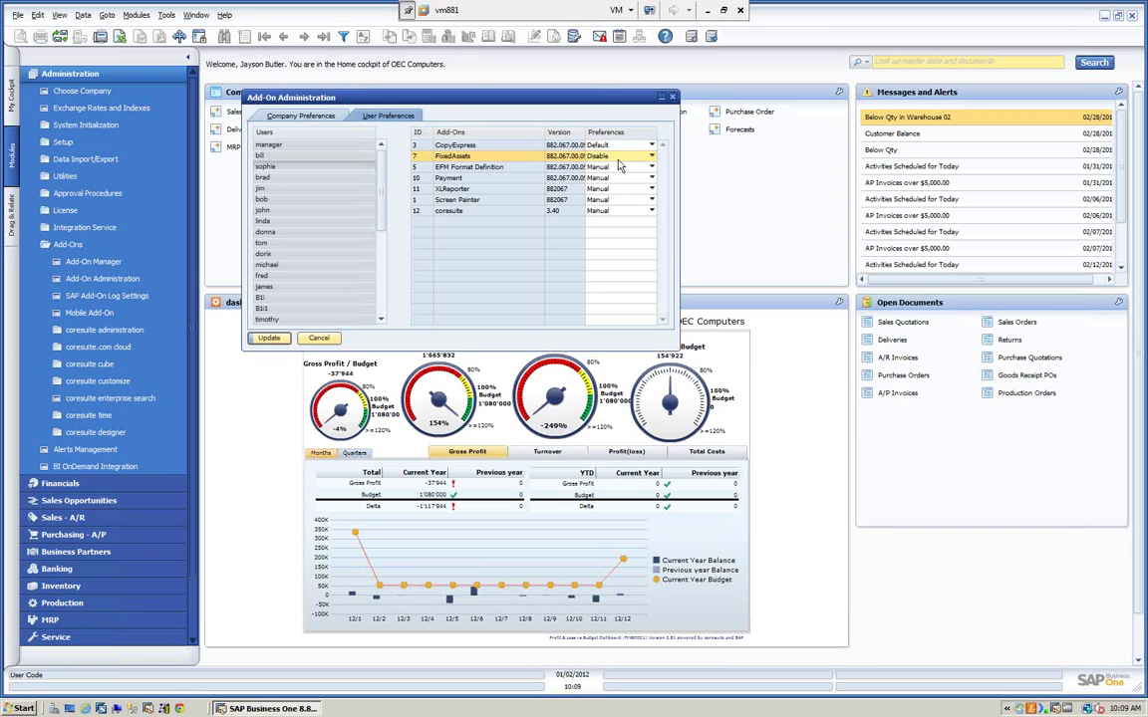
# - Leave CopyExpress at Default, view the manager user's preferences, and close Add-On Administration unsaved
pyautogui.click(613, 145)
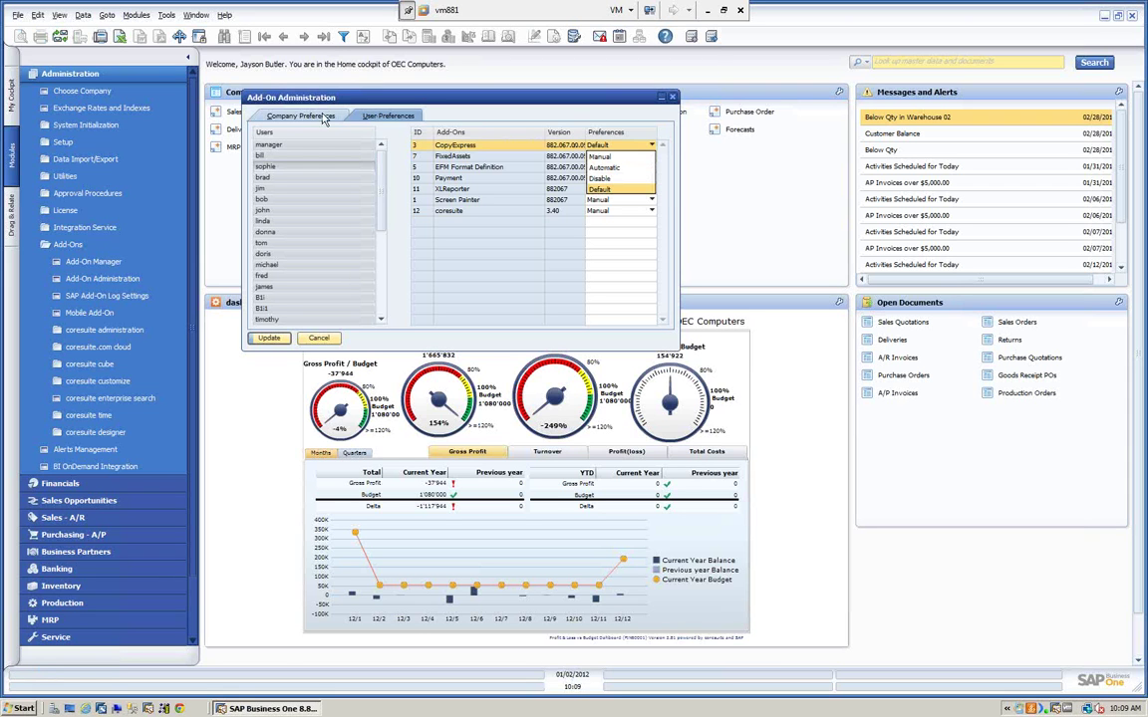
pyautogui.press('Up')
pyautogui.press('Up')
pyautogui.press('Escape')
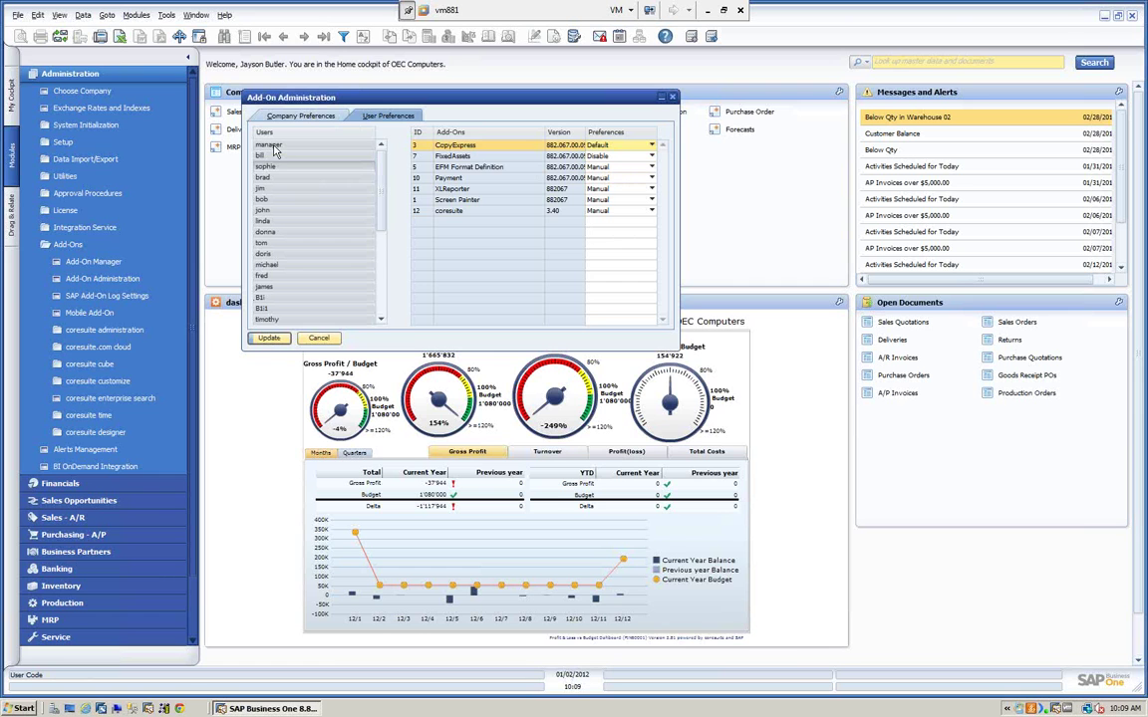
pyautogui.click(275, 149)
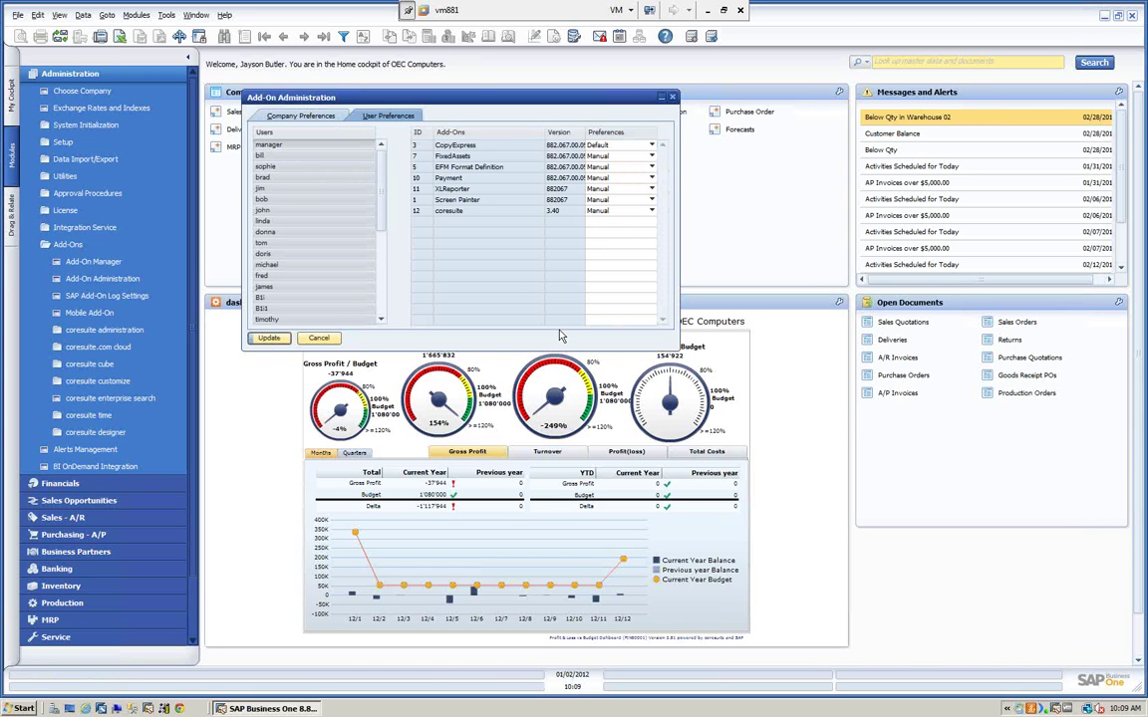
pyautogui.click(304, 117)
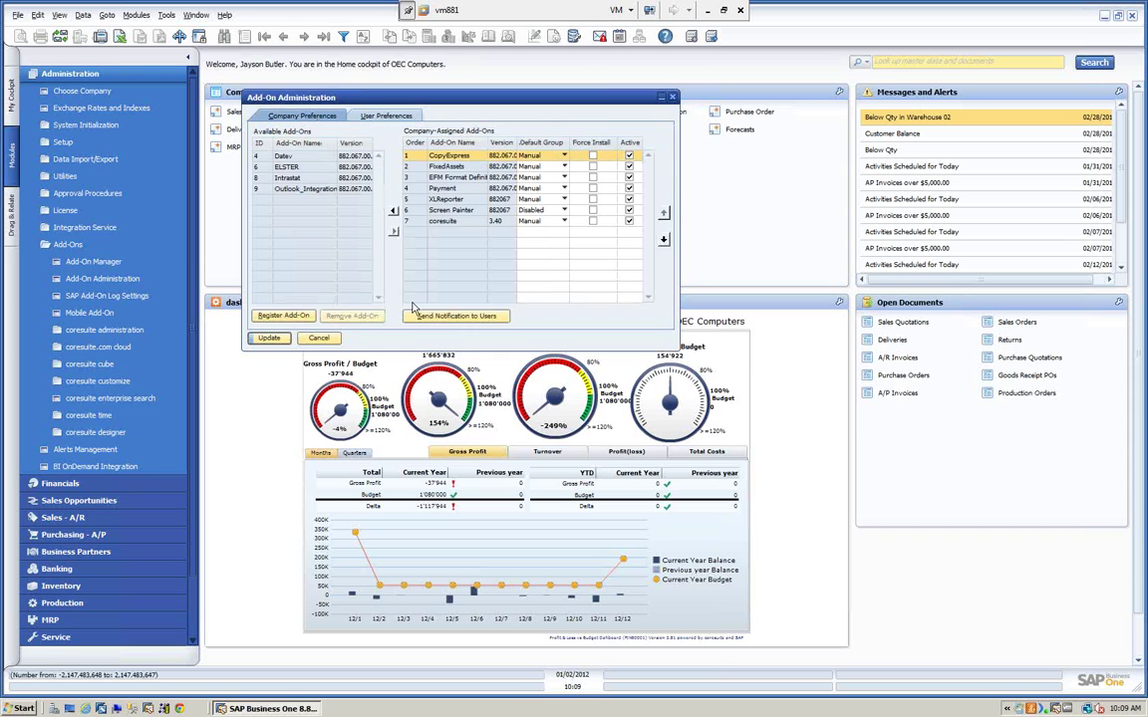
pyautogui.click(317, 339)
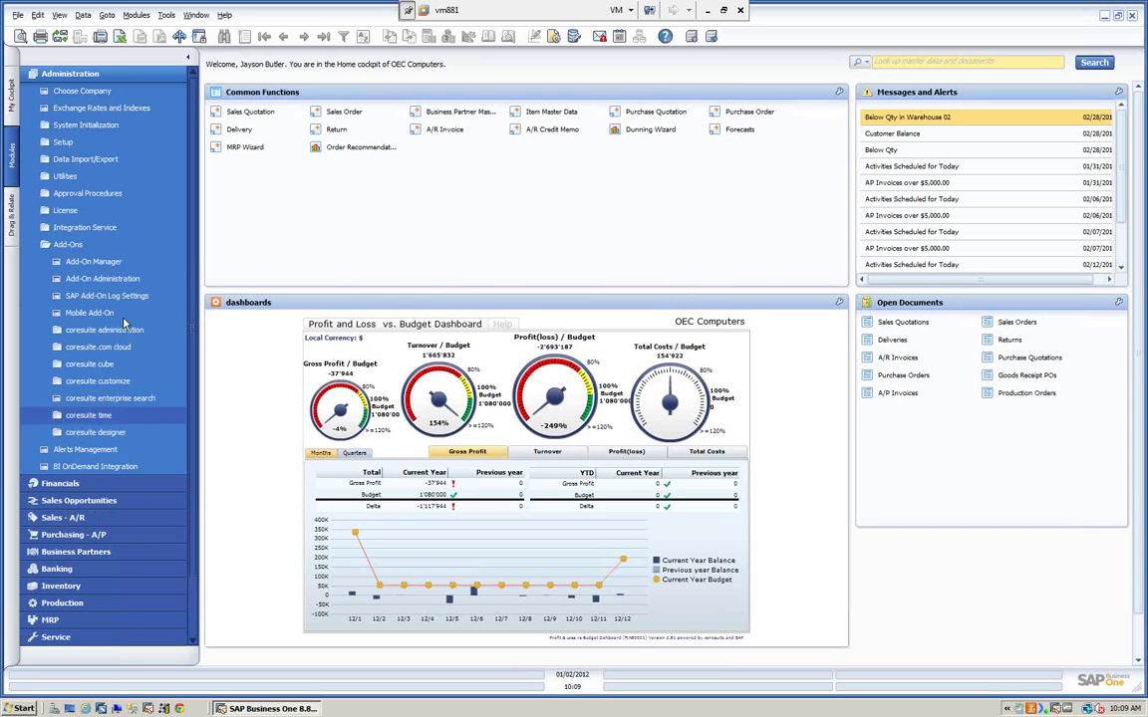
# - Recheck Add-On Manager to confirm CopyExpress is still Connected, then close it
pyautogui.click(95, 262)
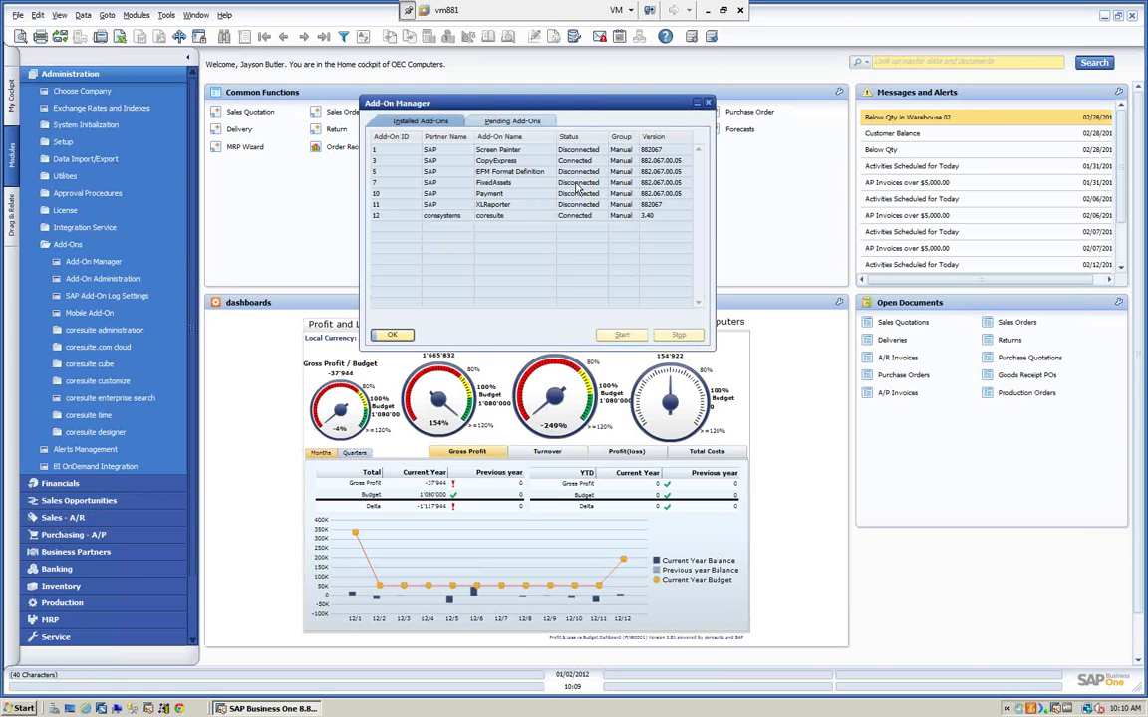
pyautogui.click(503, 162)
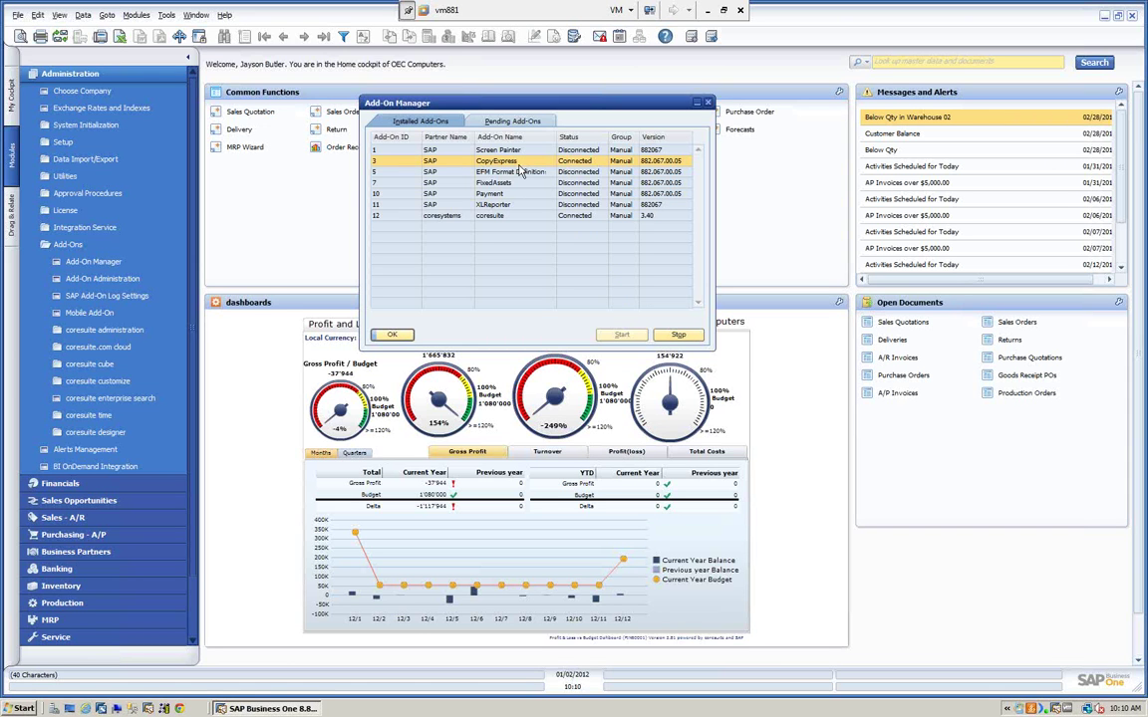
pyautogui.click(392, 335)
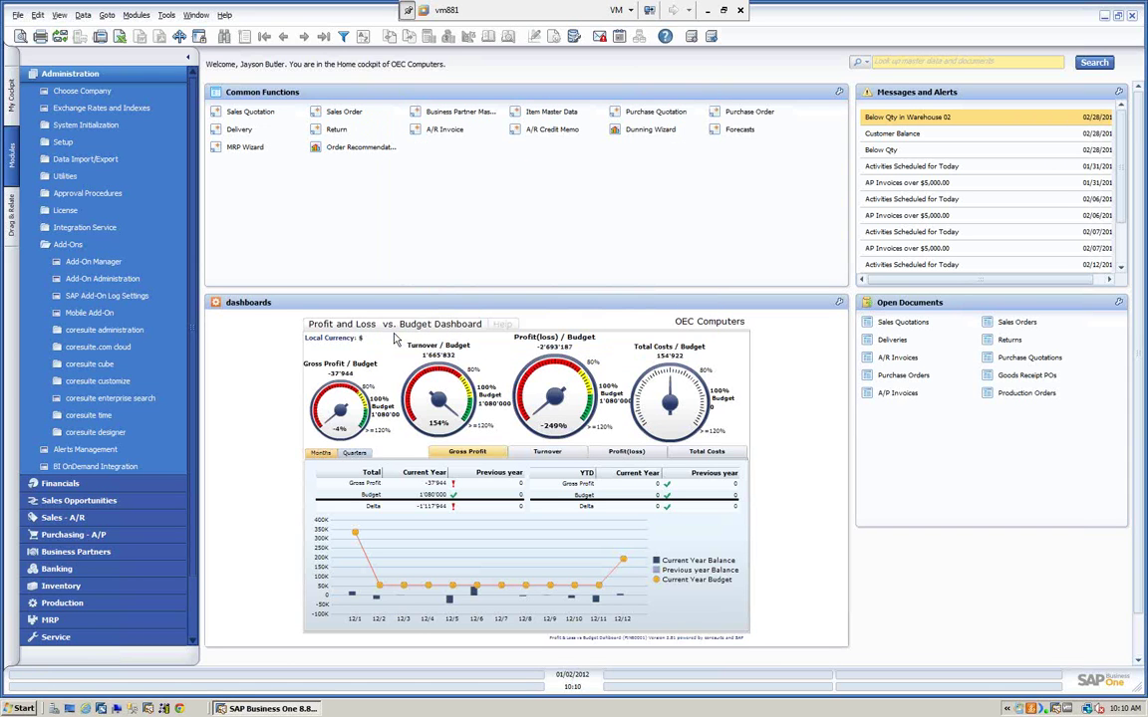
# - Collapse Administration and launch Copy Express from the Tools menu
pyautogui.click(98, 78)
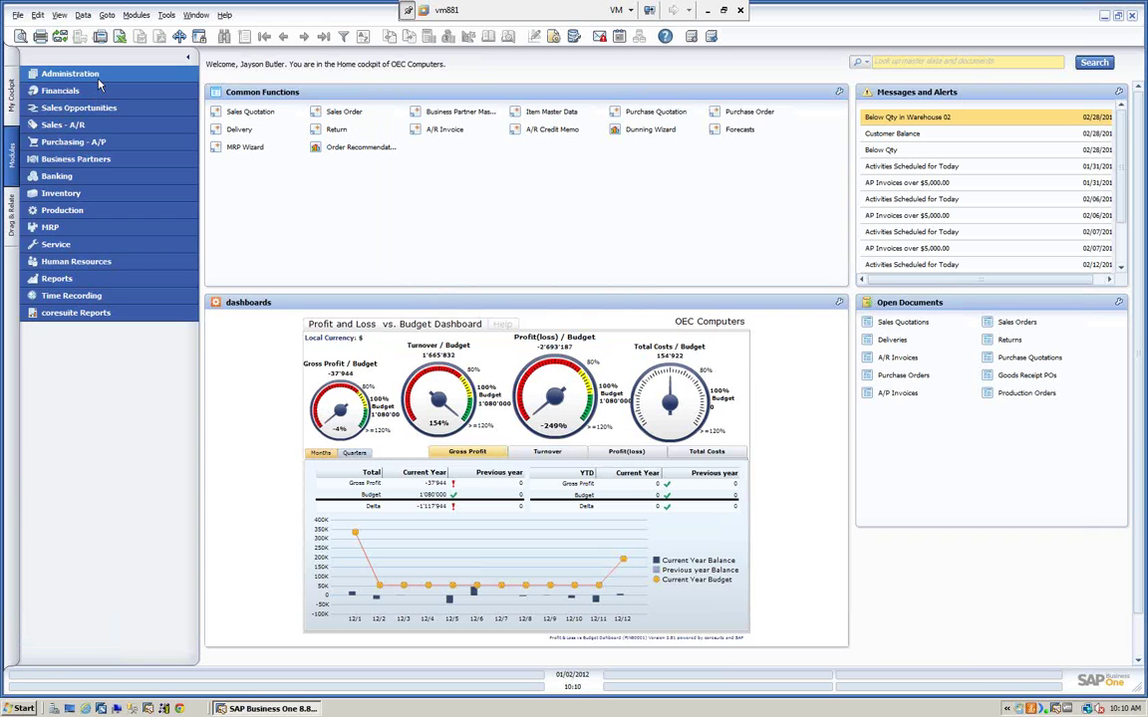
pyautogui.click(165, 15)
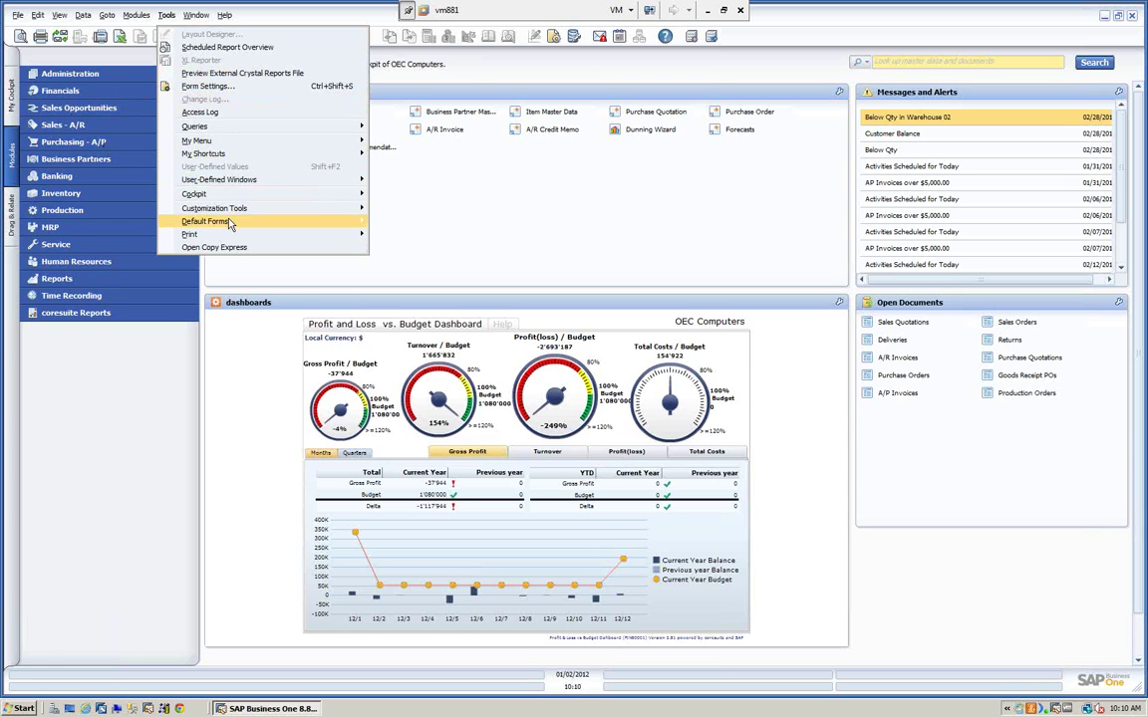
pyautogui.click(228, 249)
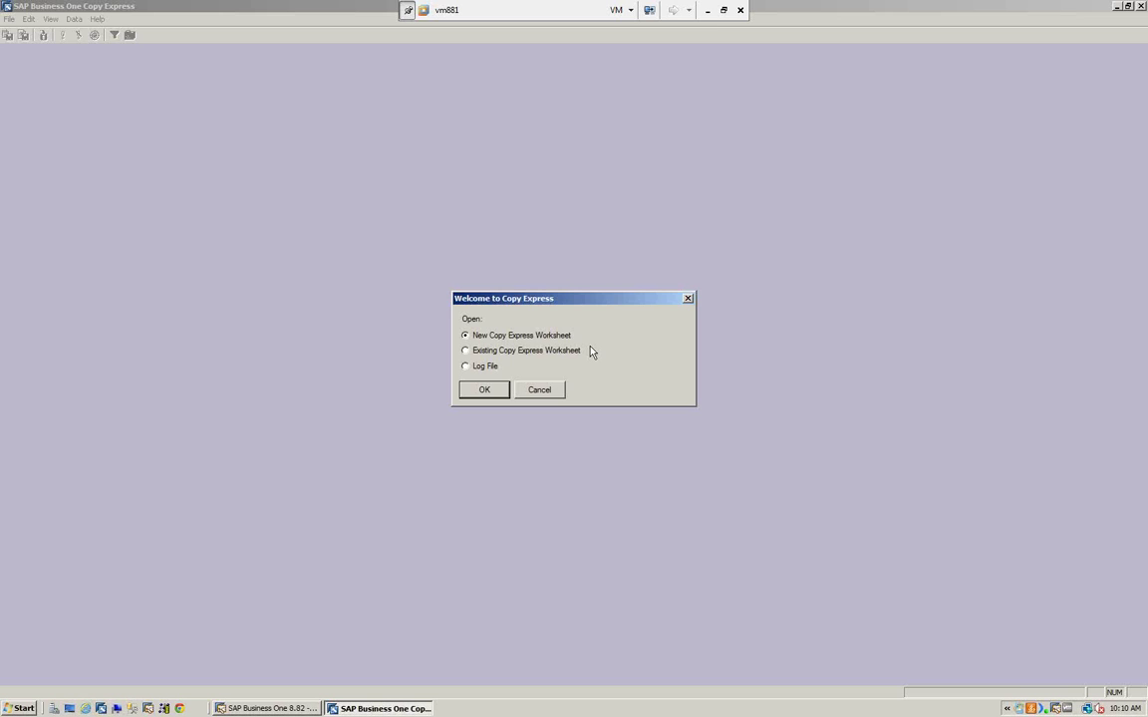
# - Start a new worksheet, log in to the database server, and set OEC Computers as base company
pyautogui.click(482, 389)
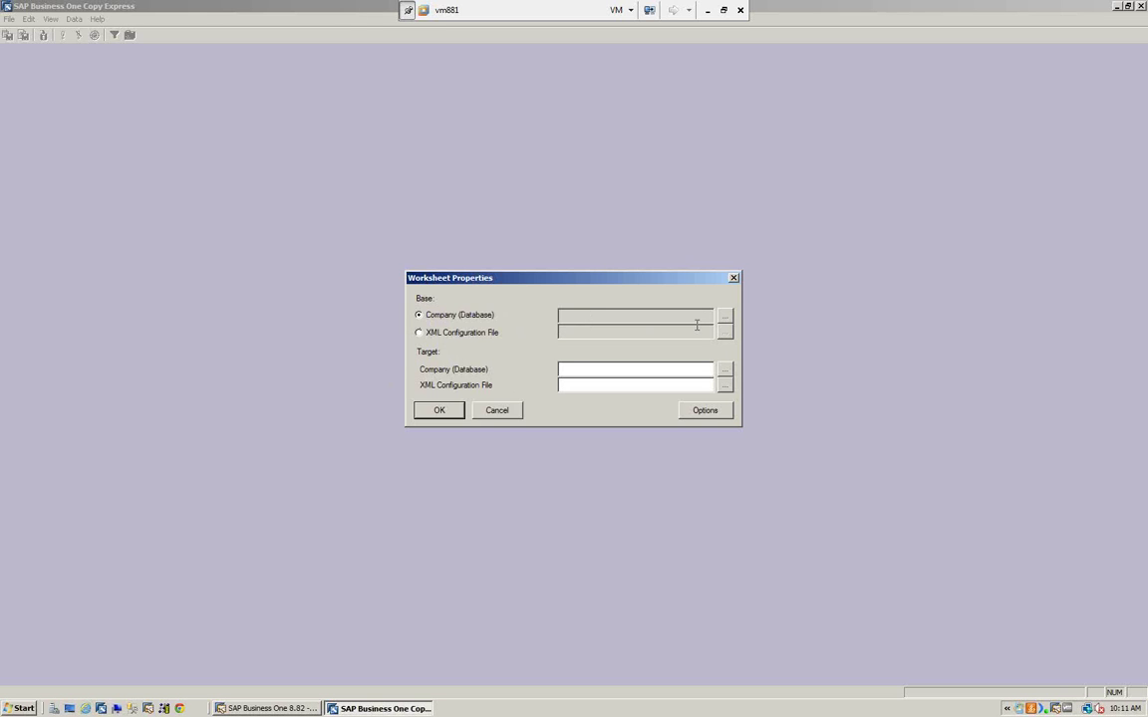
pyautogui.click(726, 317)
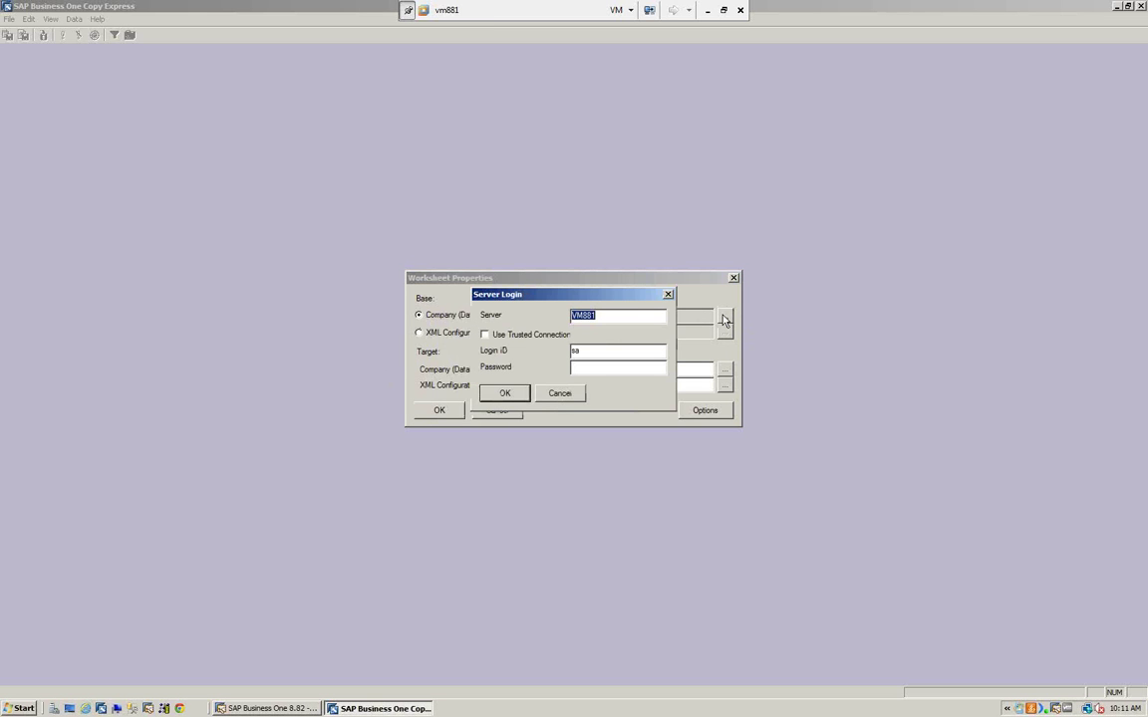
pyautogui.click(580, 369)
pyautogui.write('*********')
pyautogui.click(506, 393)
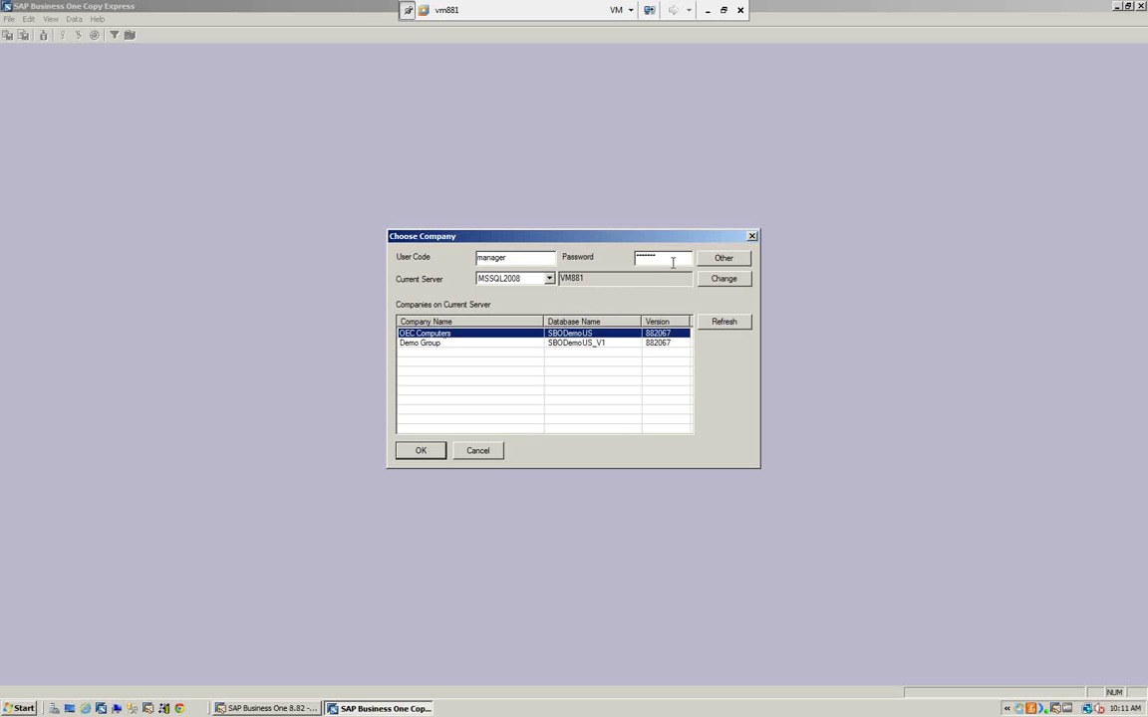
pyautogui.write('mana')
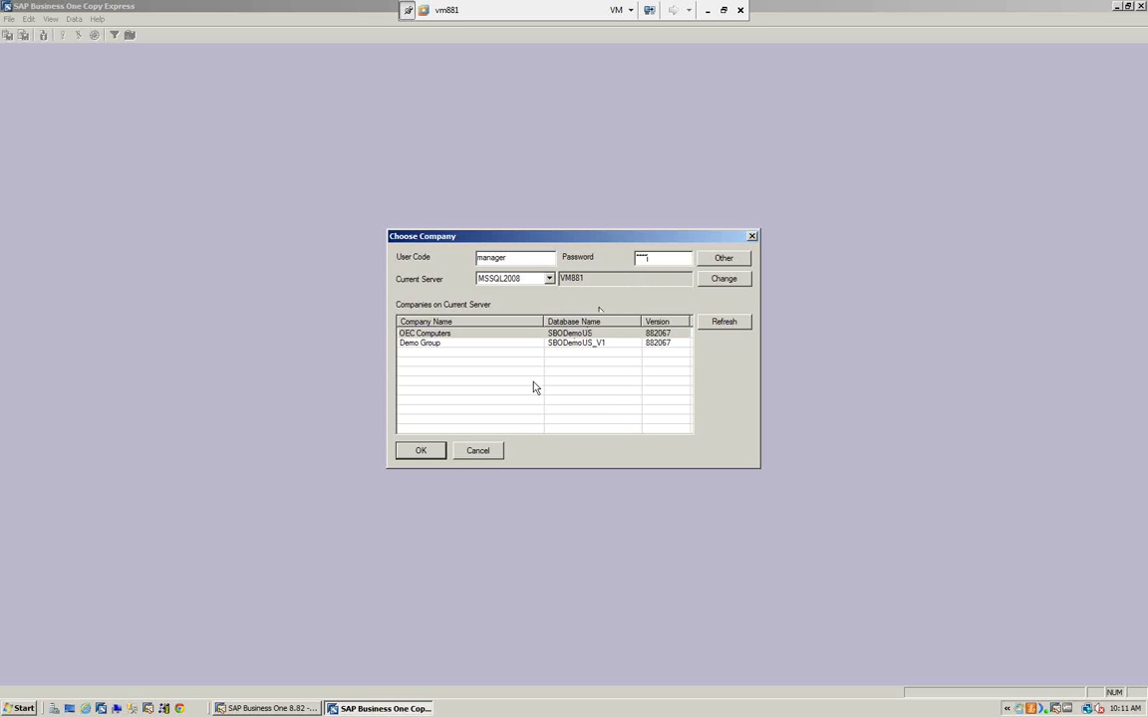
pyautogui.click(419, 451)
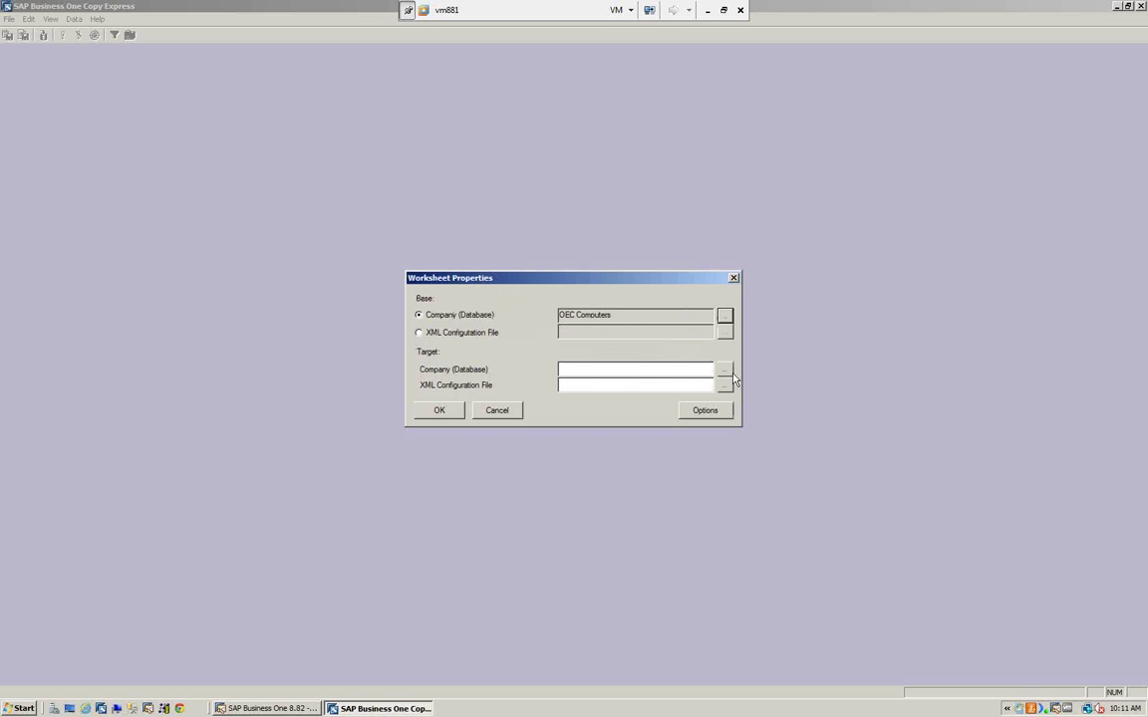
# - Choose Demo Group as the worksheet's target company
pyautogui.click(726, 371)
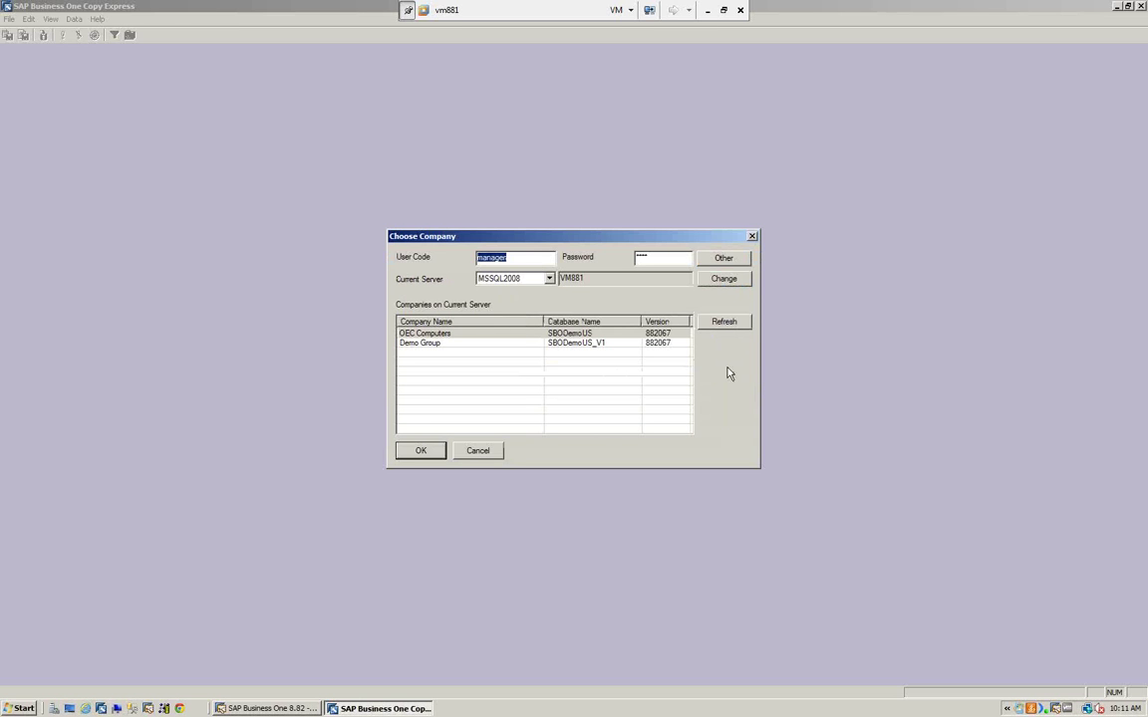
pyautogui.click(587, 343)
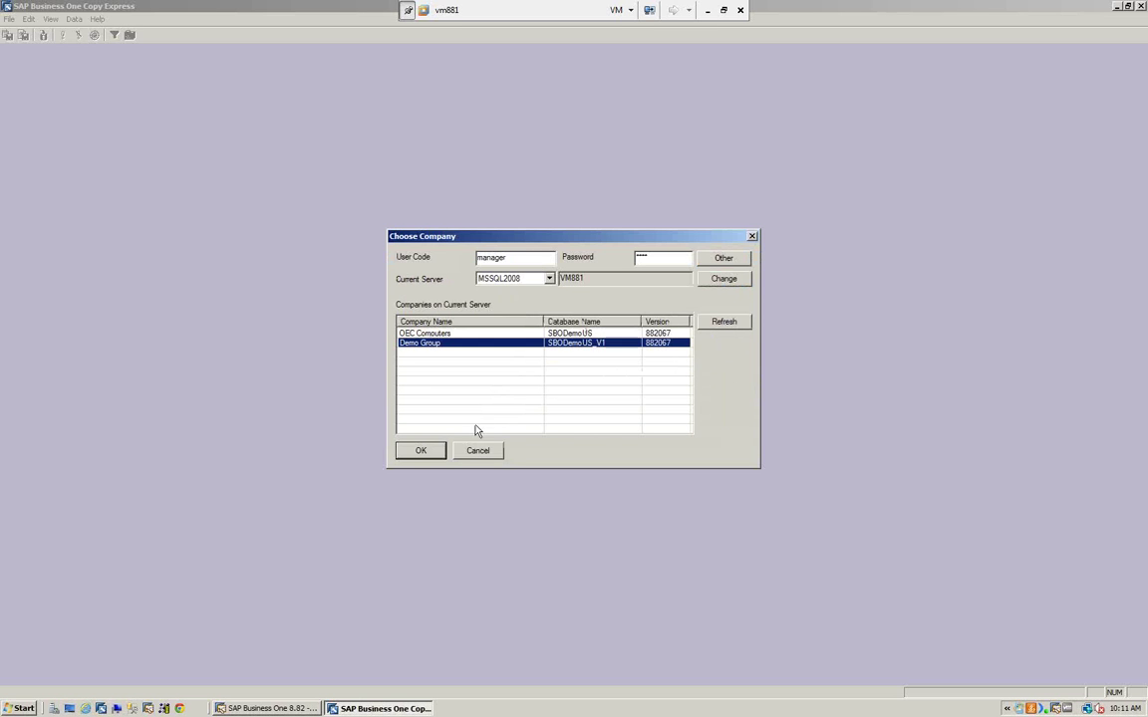
pyautogui.click(423, 451)
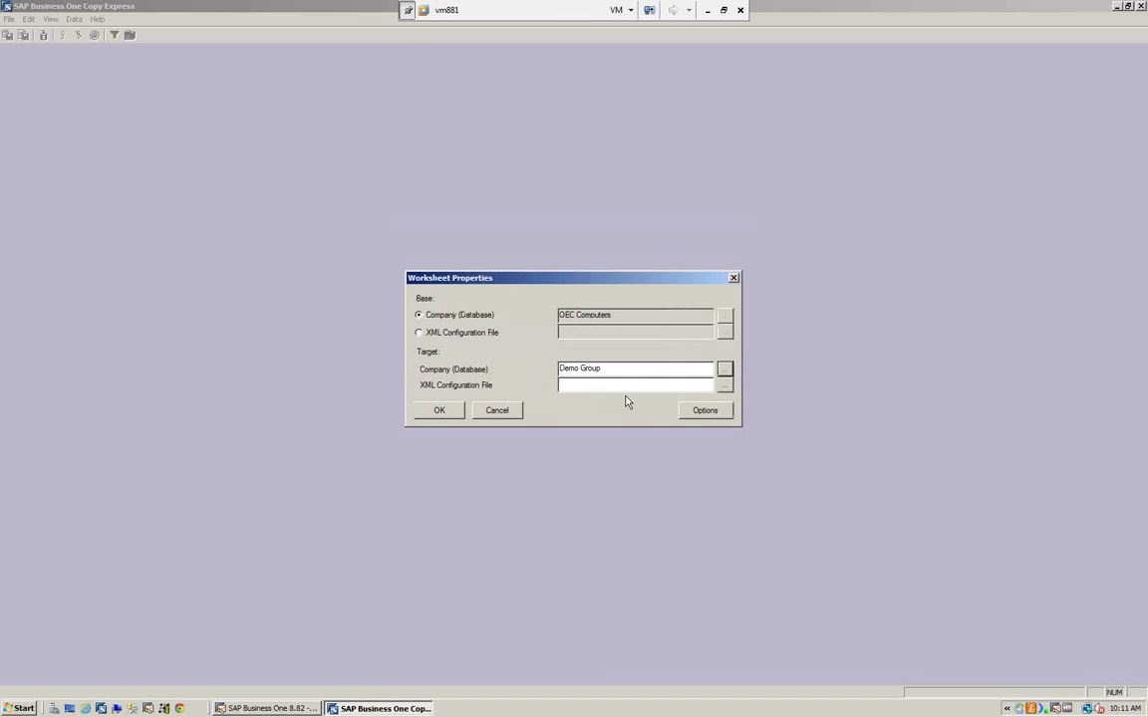
# - Set copy options to add new records without updating existing ones and continue on failure
pyautogui.click(718, 414)
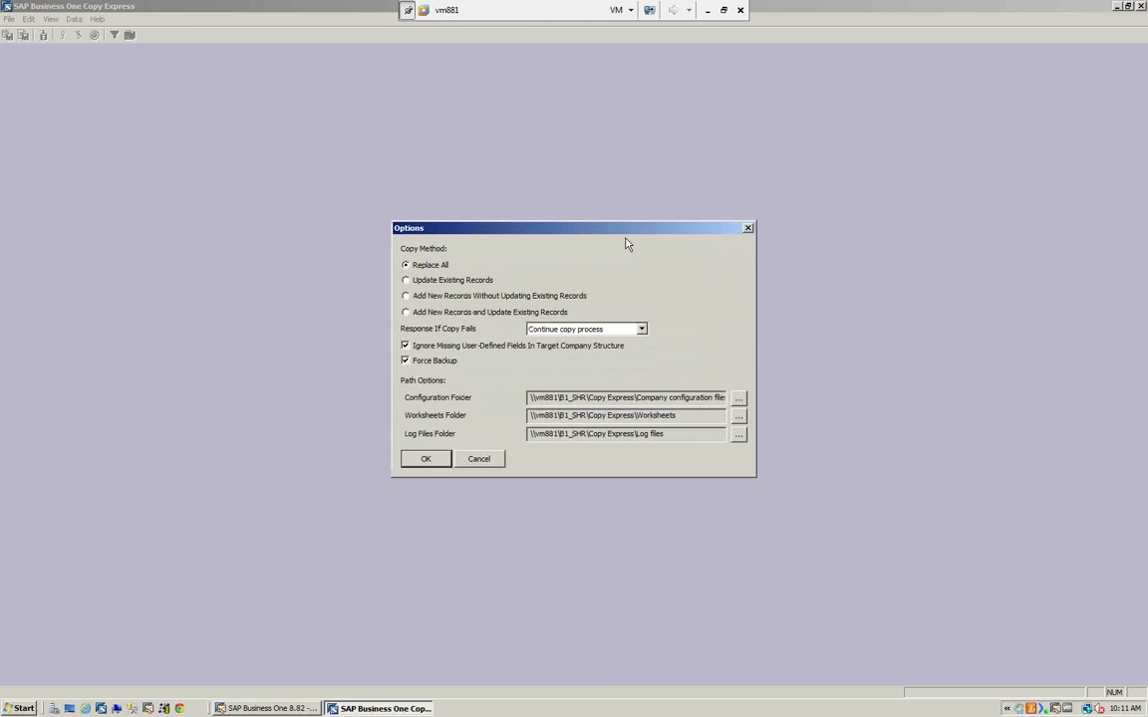
pyautogui.moveTo(615, 233); pyautogui.dragTo(611, 196)
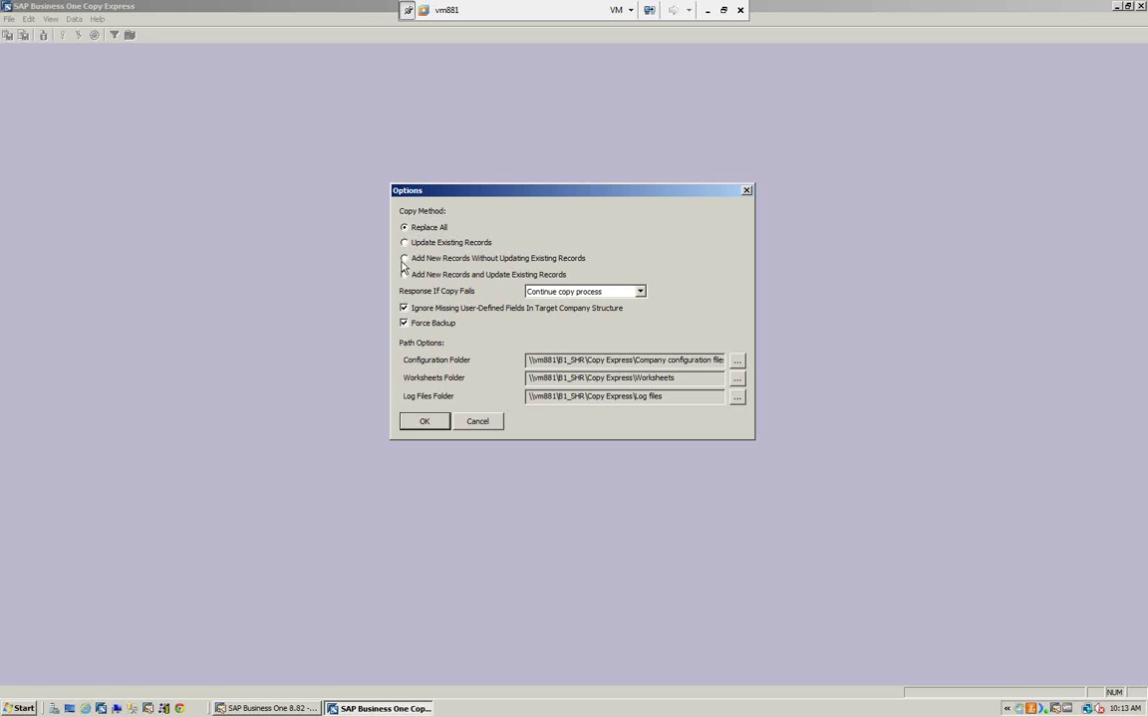
pyautogui.click(404, 260)
pyautogui.click(404, 261)
pyautogui.click(641, 292)
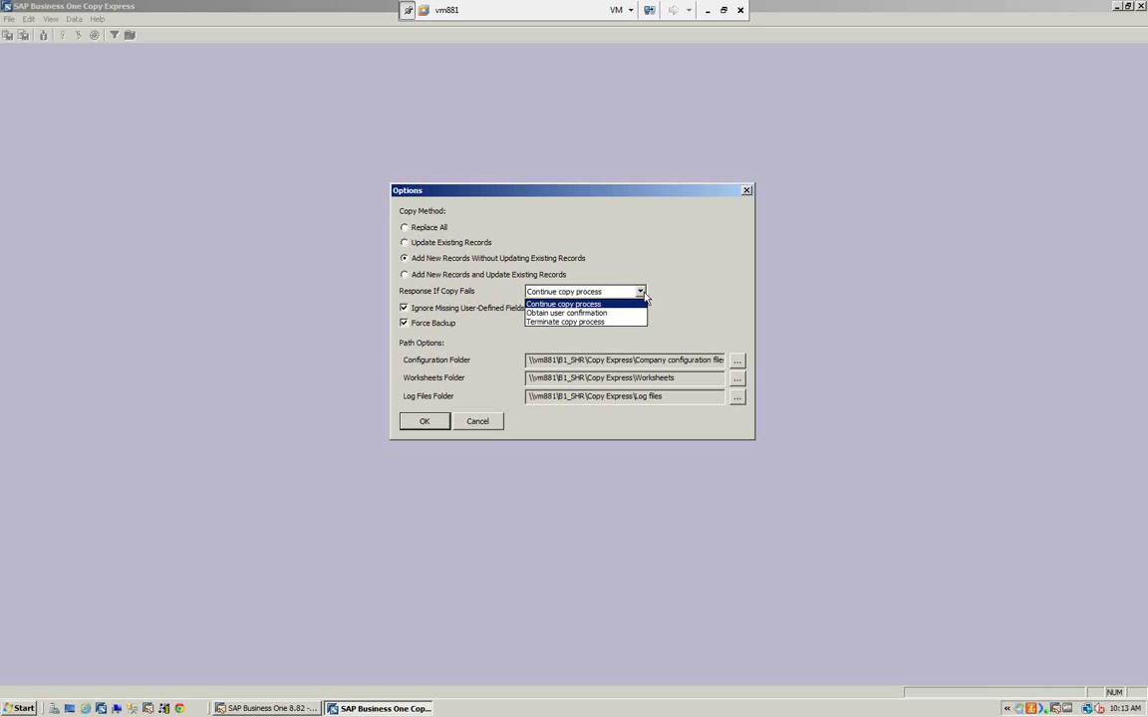
pyautogui.click(347, 325)
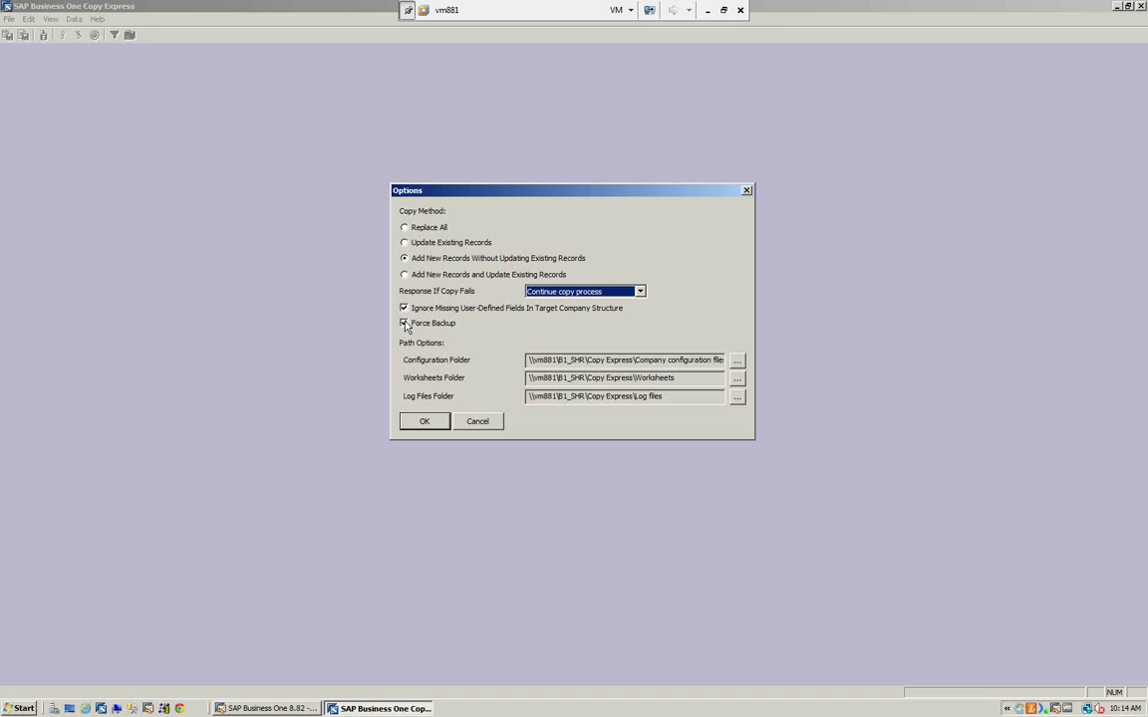
pyautogui.click(133, 708)
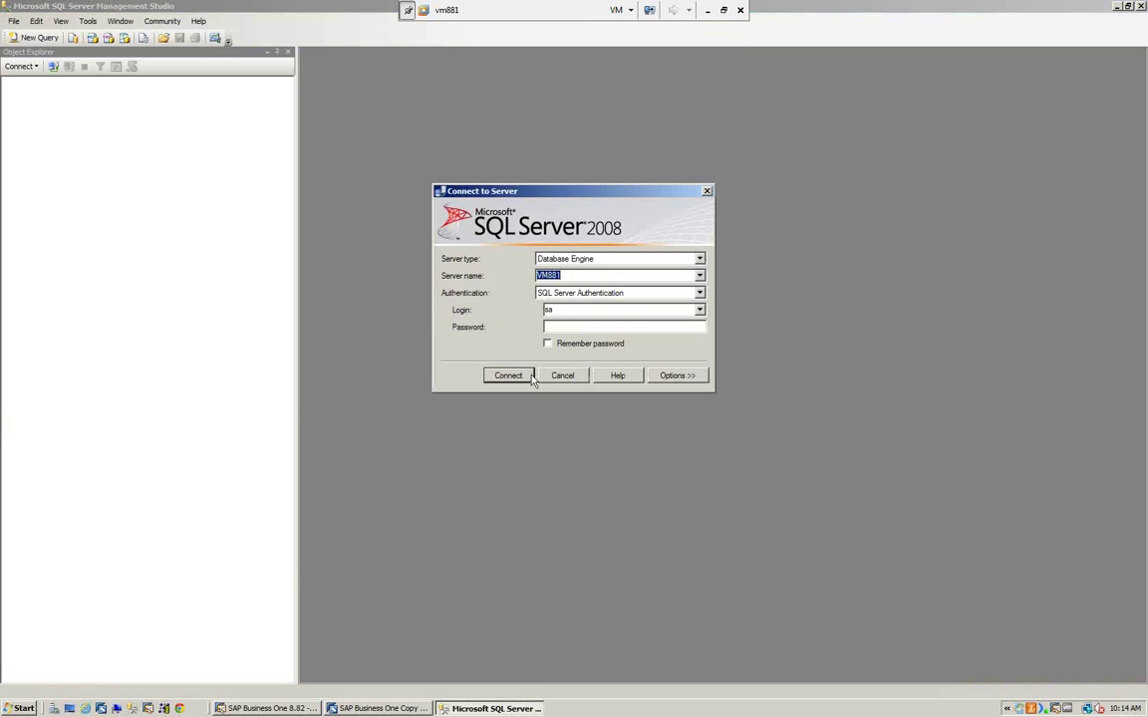
# - Attempt a server connection, dismiss the login-failed error, cancel, and exit Management Studio
pyautogui.click(505, 375)
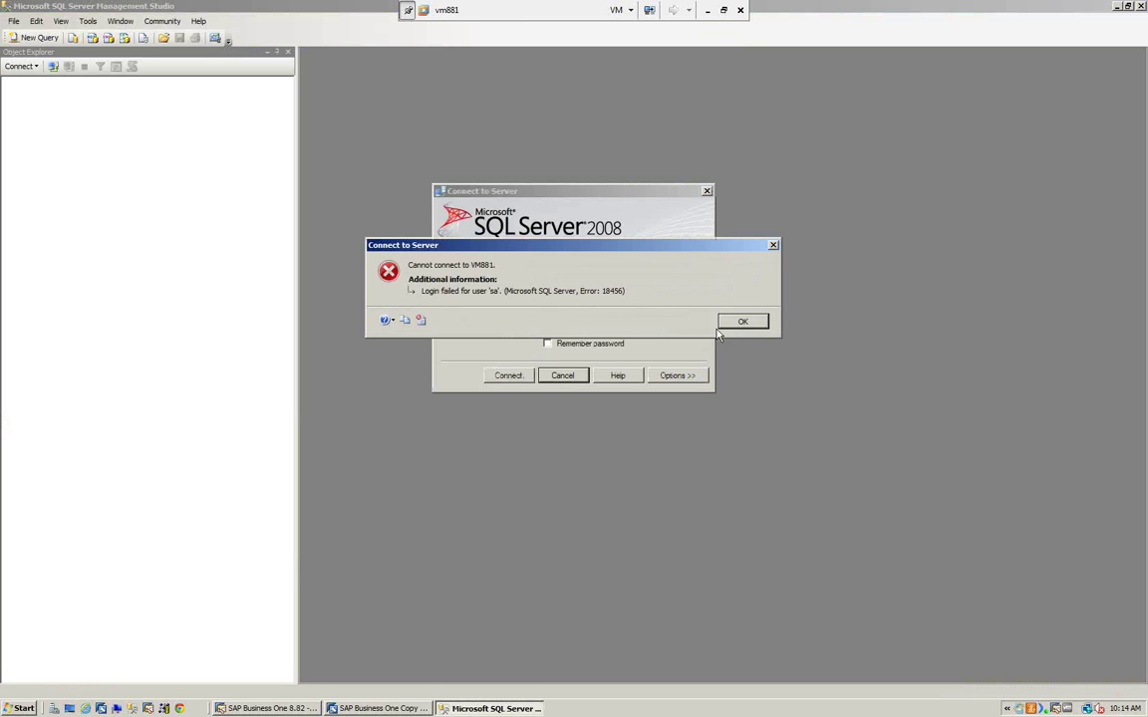
pyautogui.click(742, 321)
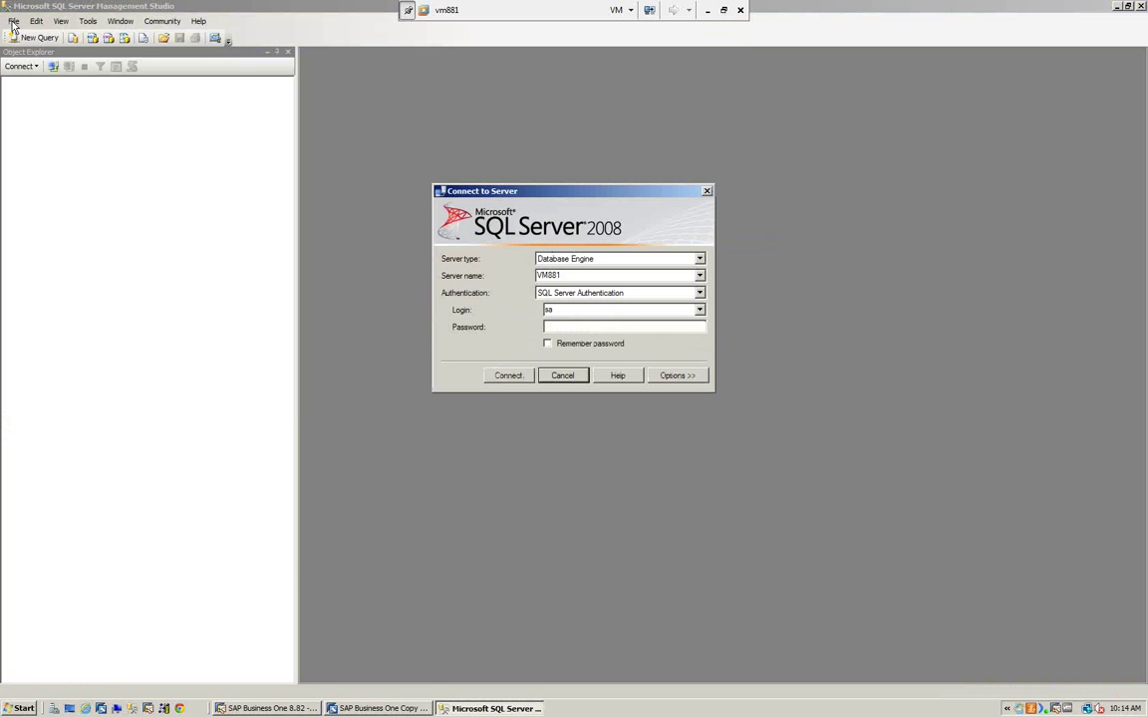
pyautogui.click(559, 377)
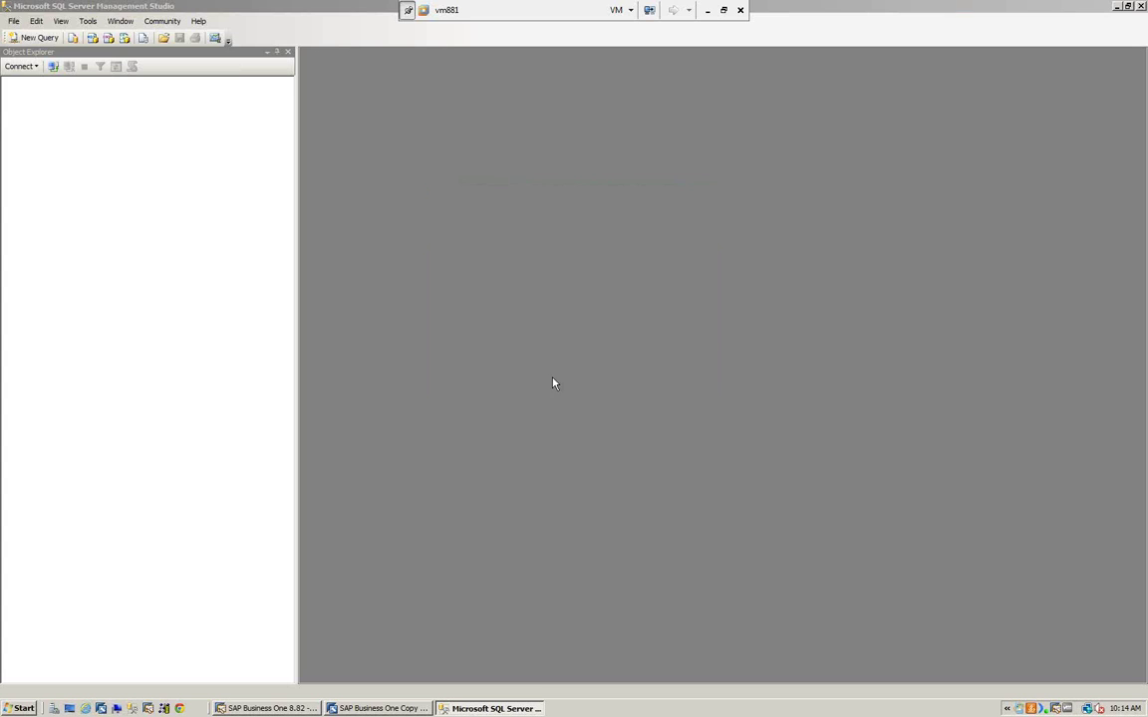
pyautogui.click(14, 21)
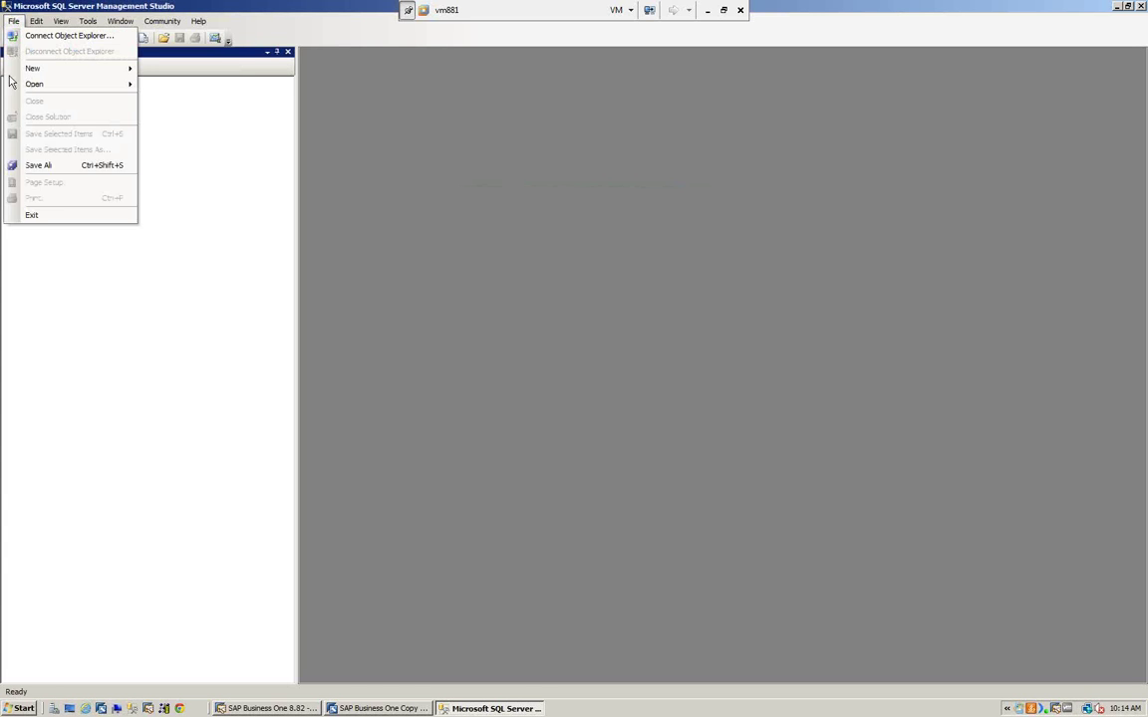
pyautogui.click(33, 216)
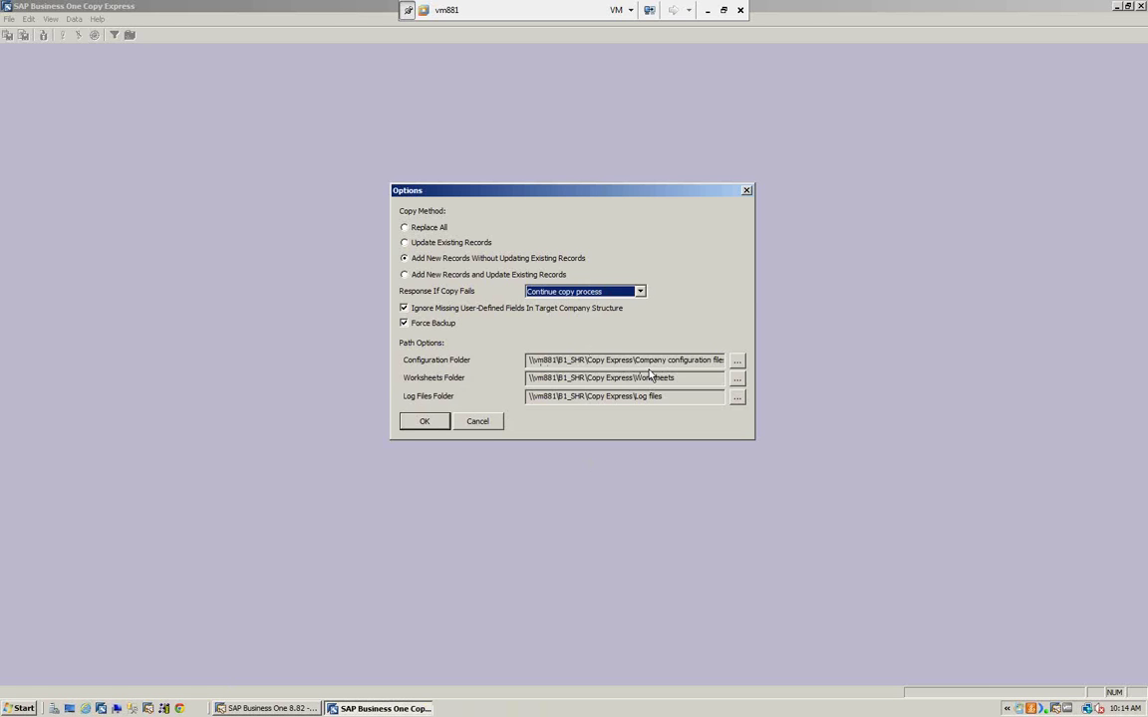
# - Turn off Force Backup, save the options, and confirm the OEC Computers-to-Demo Group worksheet properties
pyautogui.click(404, 324)
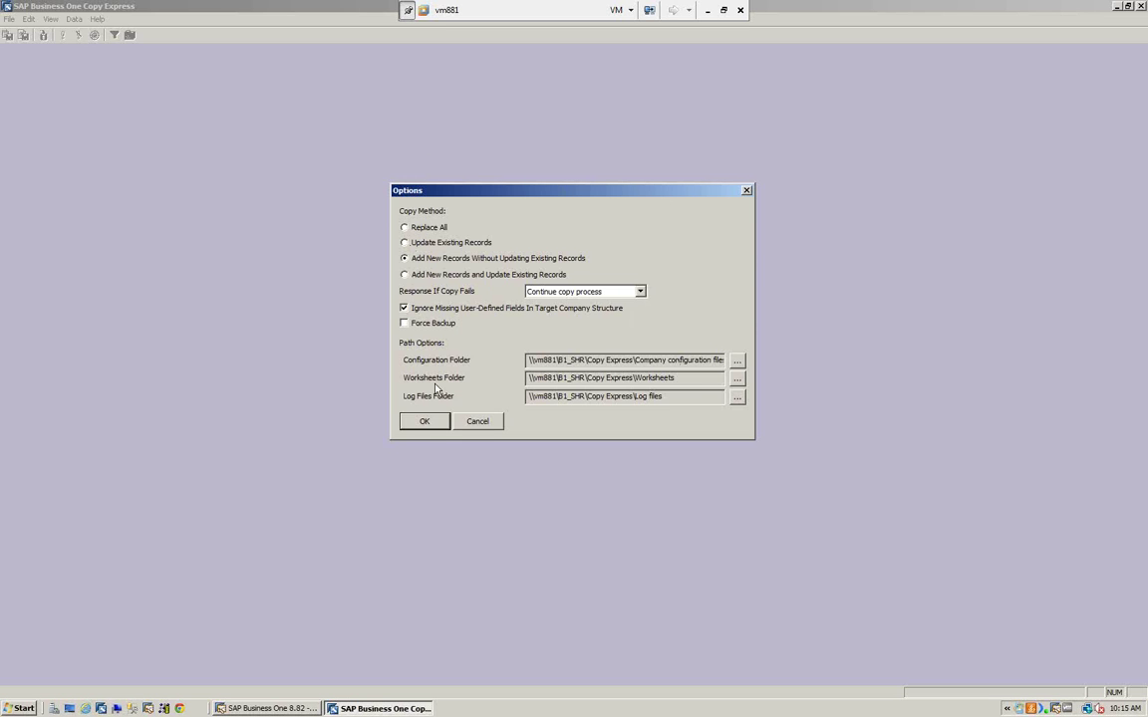
pyautogui.click(431, 424)
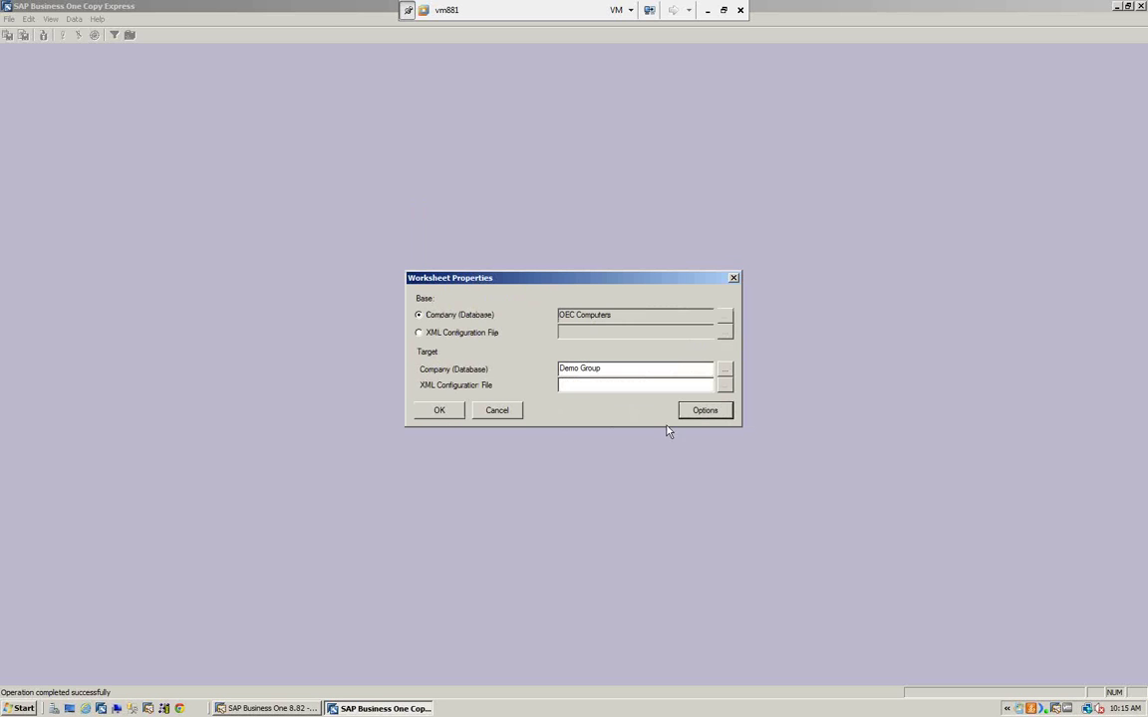
pyautogui.click(440, 419)
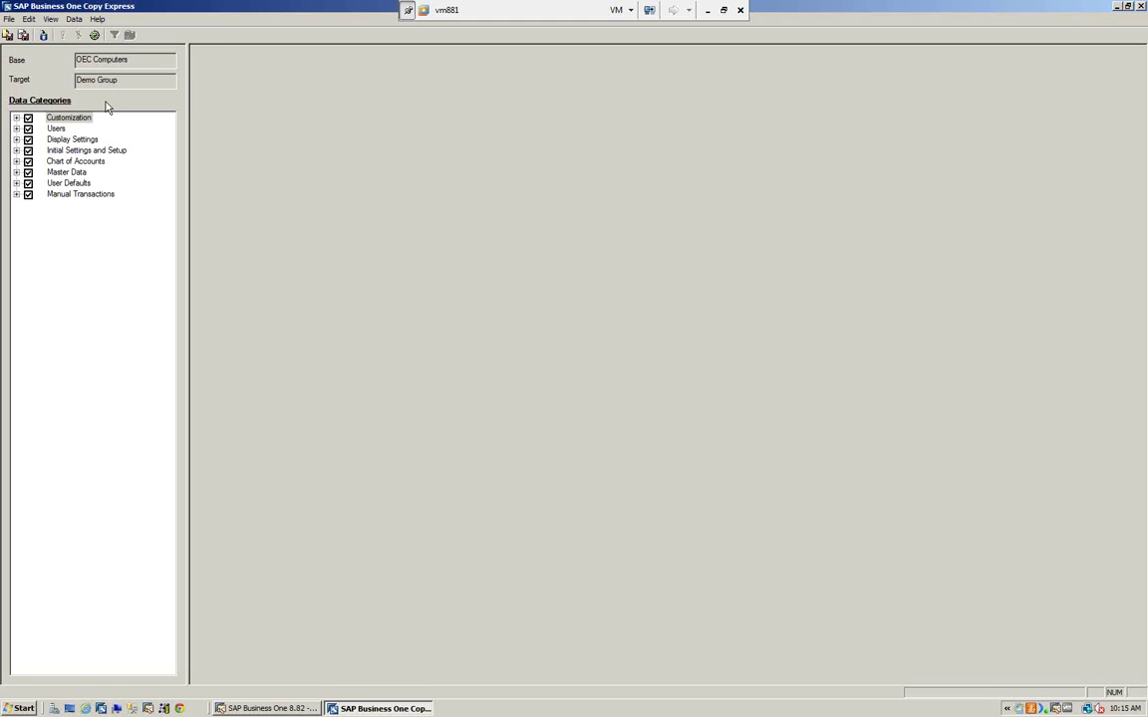
# - Expand Customization, Users and Display Settings, and tick User Display Settings for copying
pyautogui.click(15, 118)
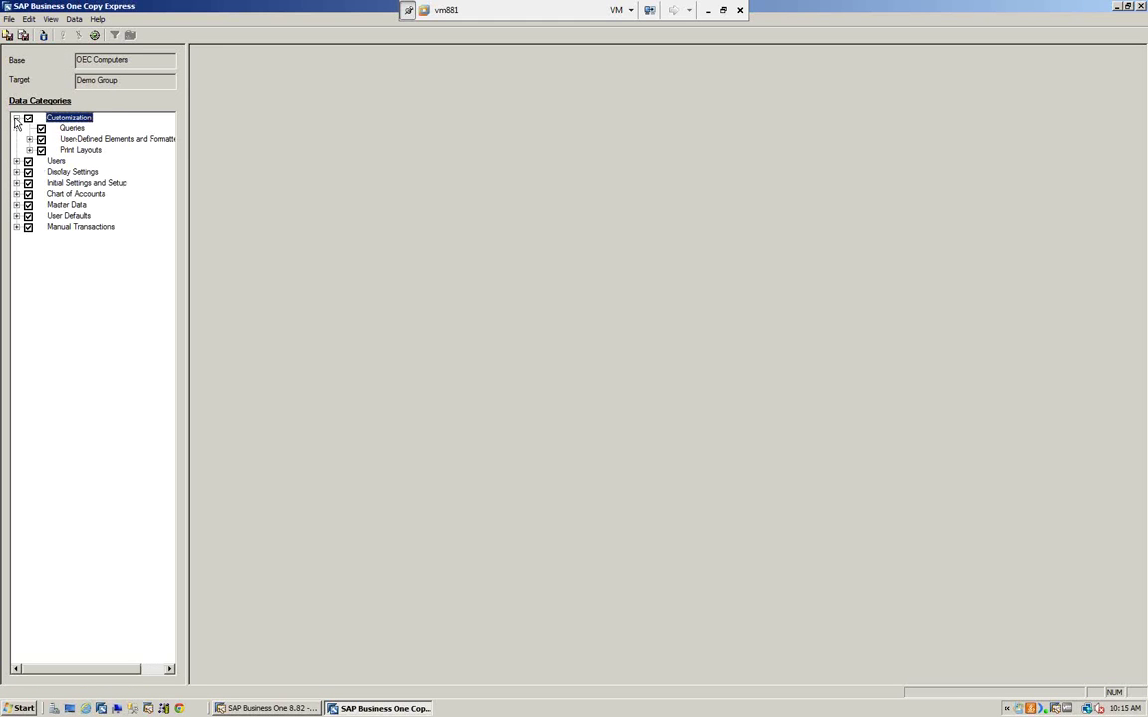
pyautogui.click(16, 161)
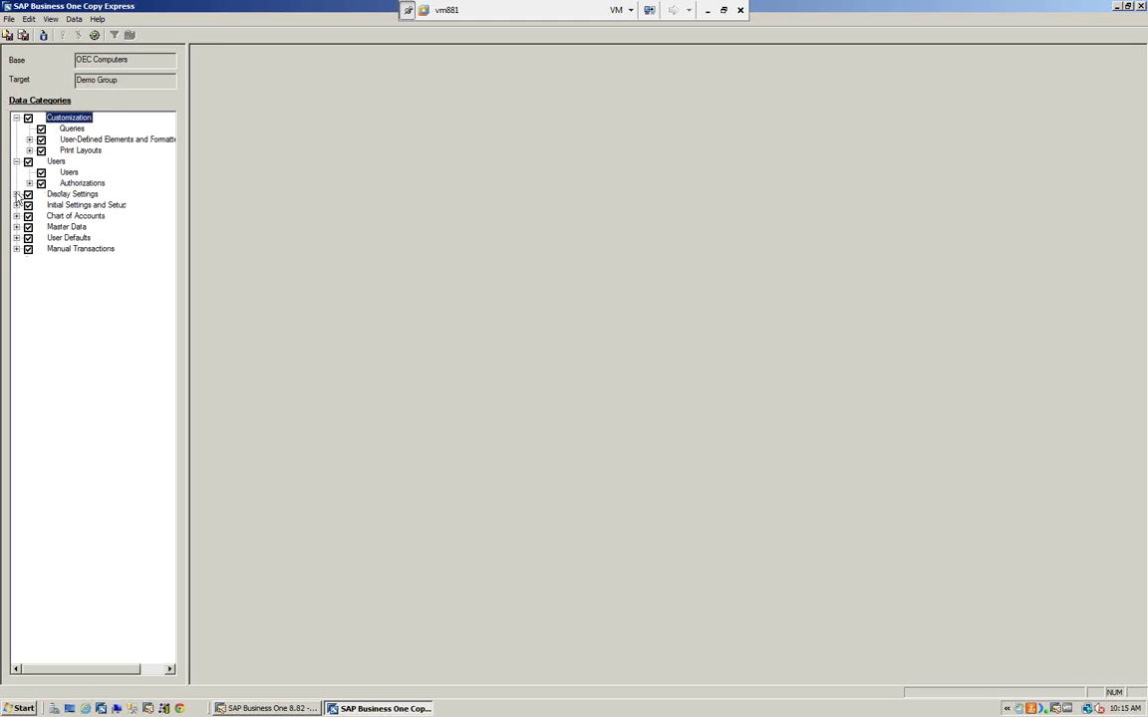
pyautogui.click(16, 194)
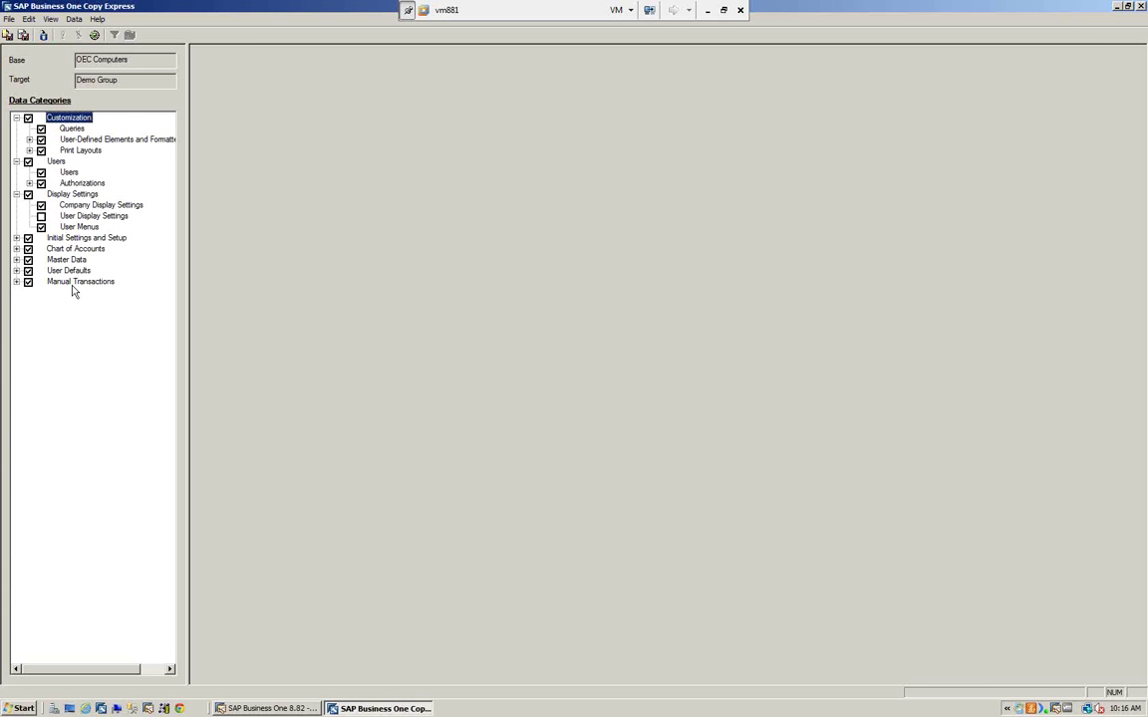
pyautogui.click(41, 217)
# - Display all dependencies, collapse the expanded categories, and untick Customization
pyautogui.click(50, 19)
pyautogui.click(62, 57)
pyautogui.click(16, 118)
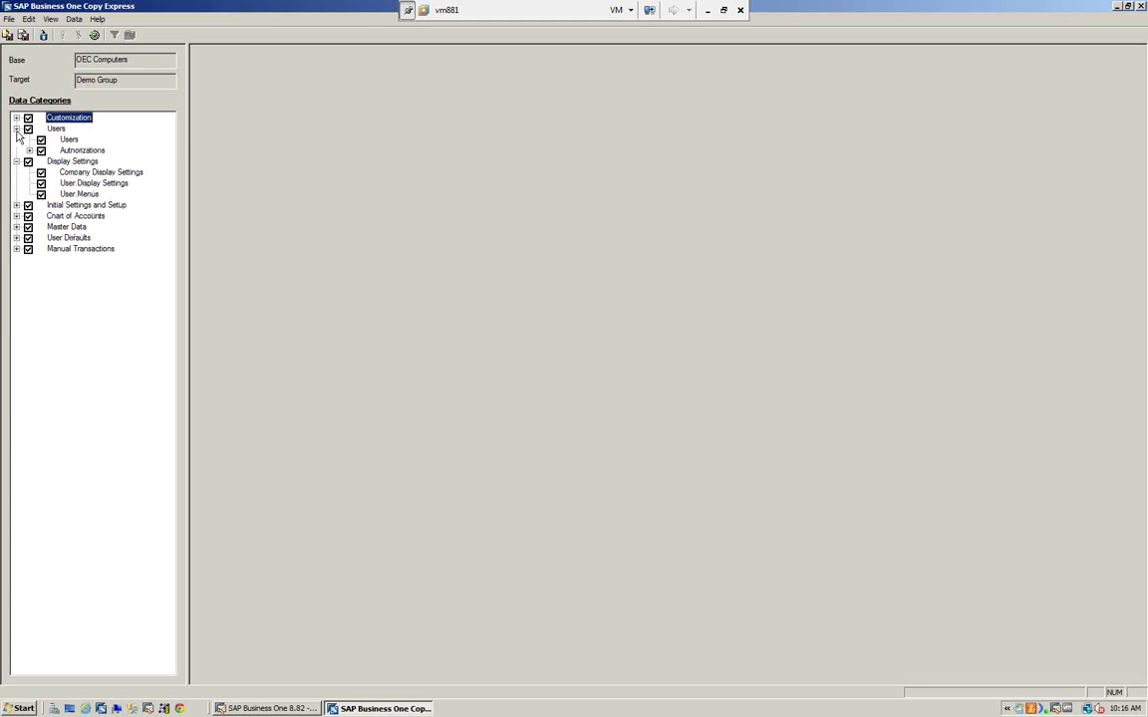
pyautogui.click(16, 128)
pyautogui.click(16, 140)
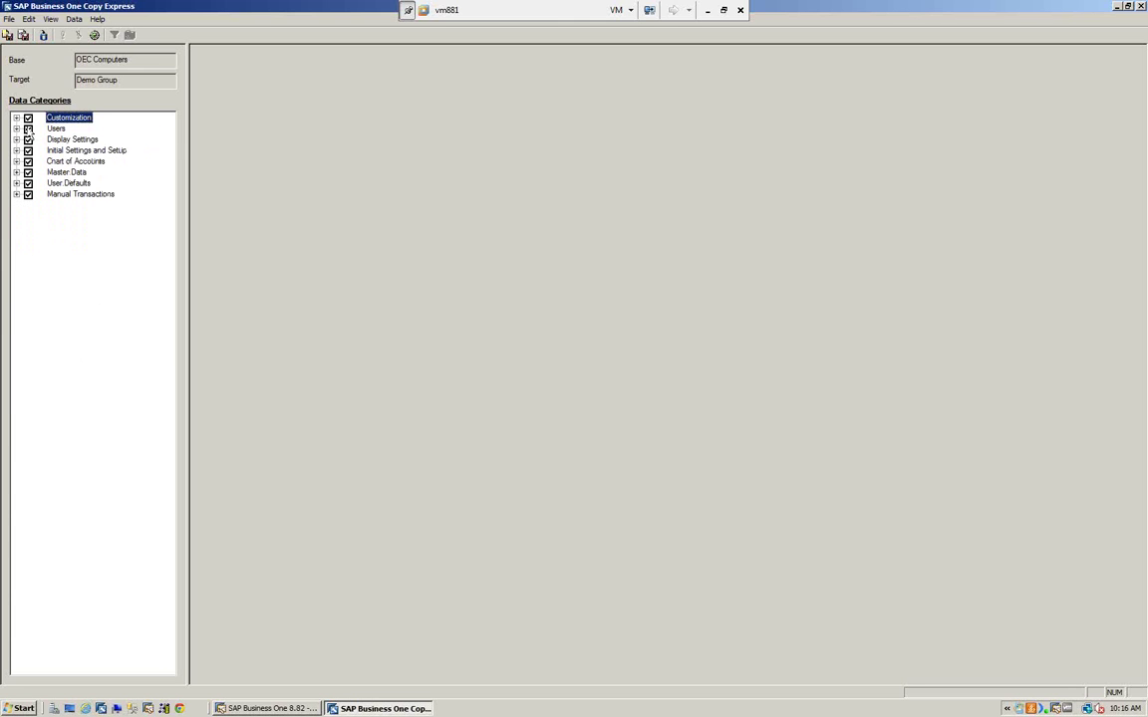
pyautogui.click(28, 117)
# - Untick Users, Display Settings, Initial Settings, Chart of Accounts, Master Data, User Defaults, Manual Transactions; tick the Users list
pyautogui.click(50, 20)
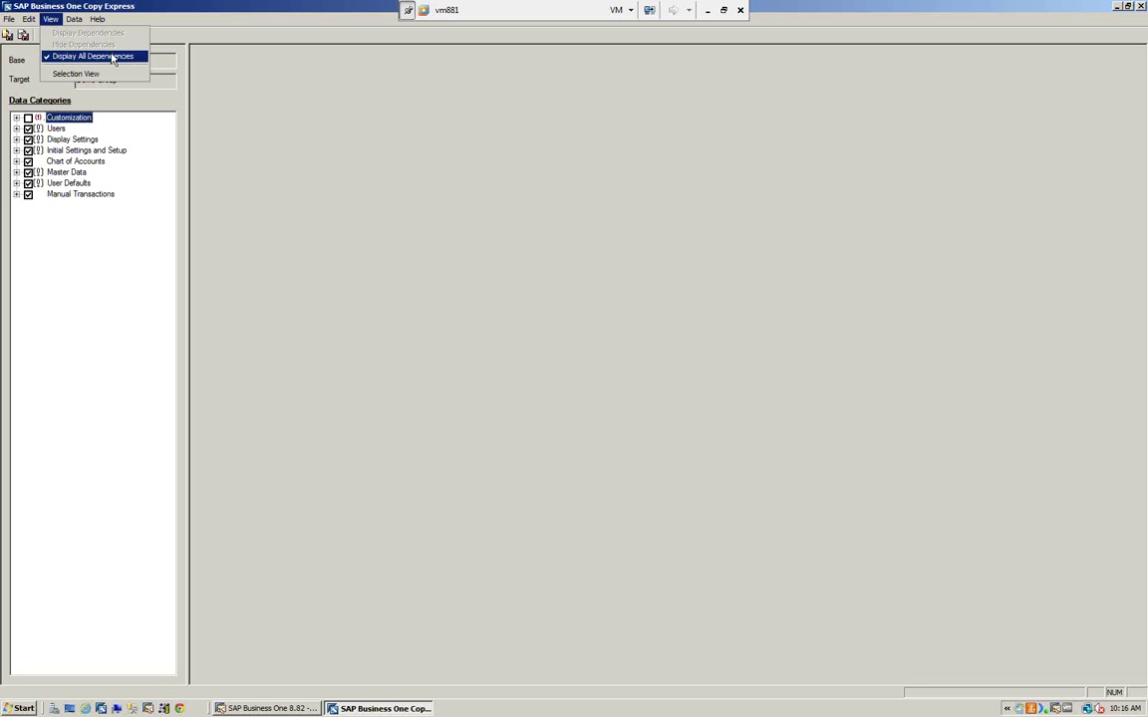
pyautogui.click(267, 101)
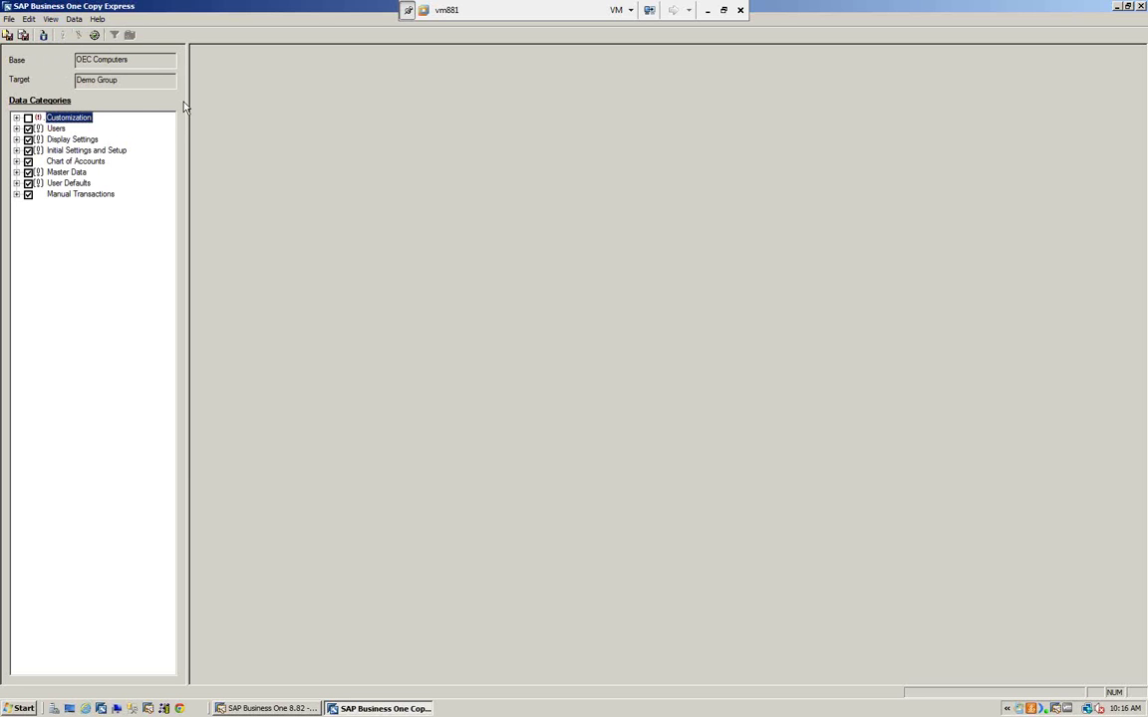
pyautogui.click(28, 129)
pyautogui.click(28, 140)
pyautogui.click(28, 150)
pyautogui.click(27, 162)
pyautogui.click(28, 173)
pyautogui.click(28, 184)
pyautogui.click(28, 194)
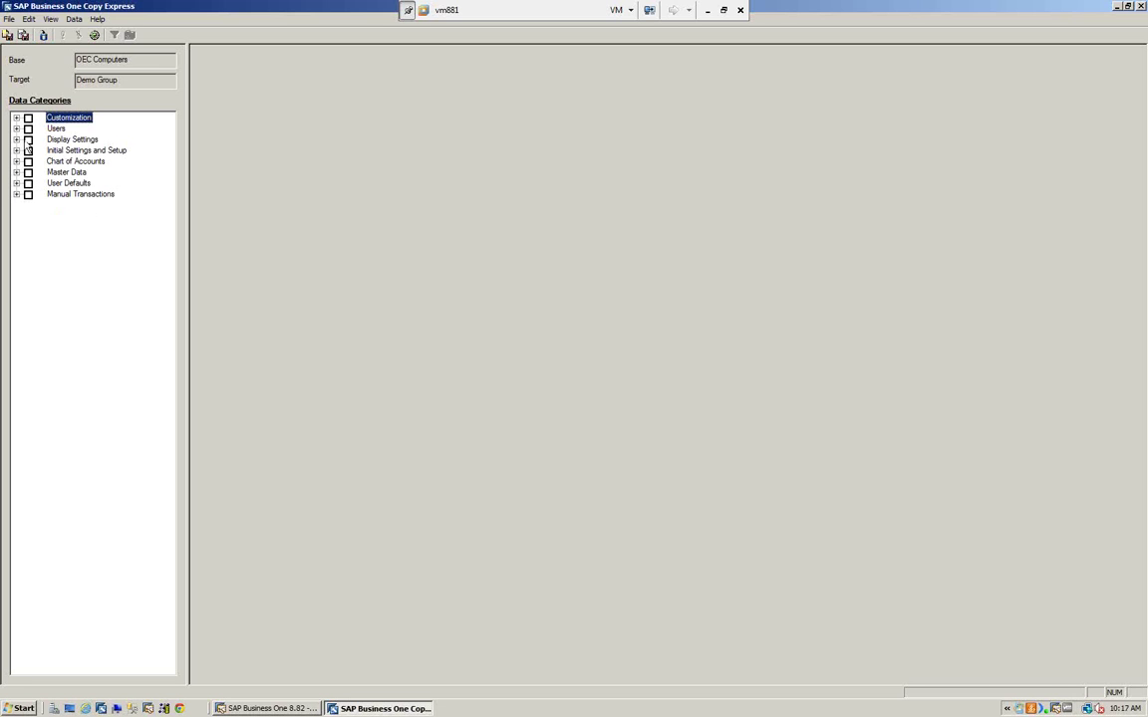
pyautogui.click(16, 129)
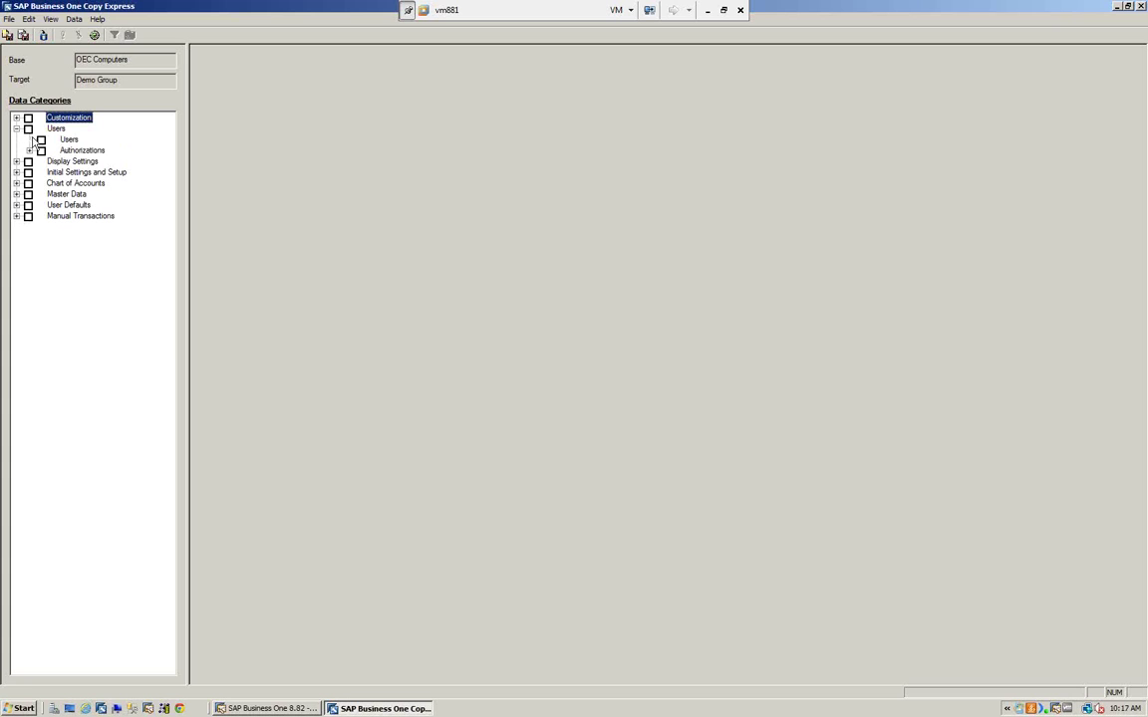
pyautogui.click(41, 139)
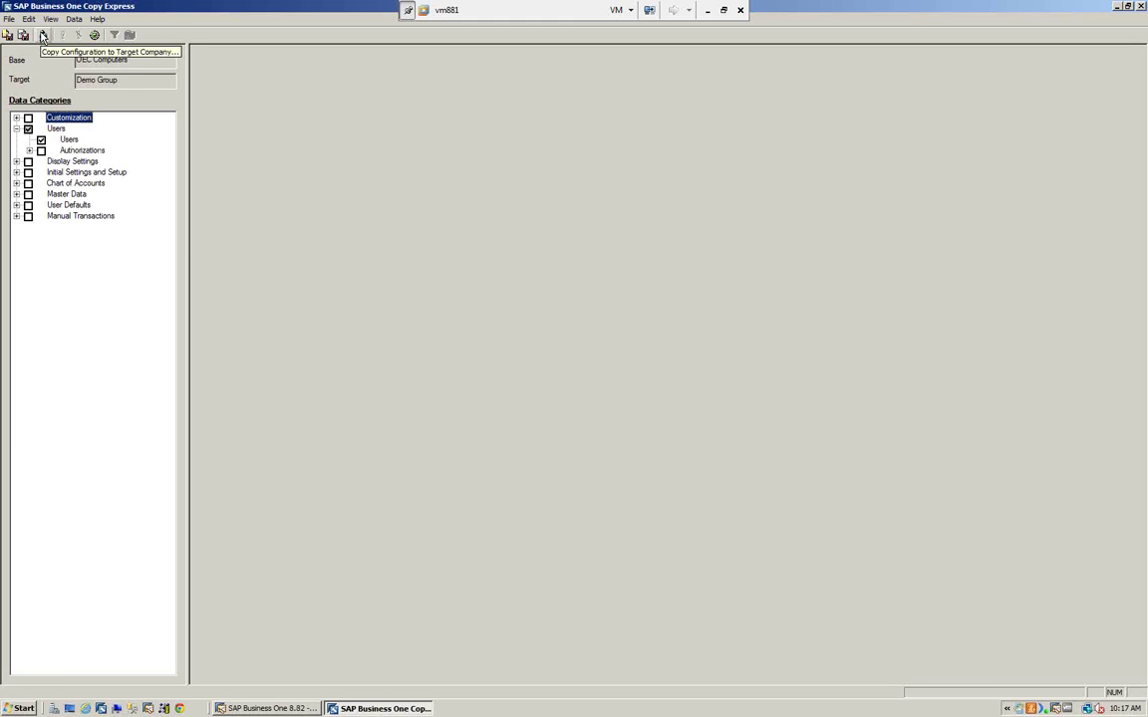
# - Copy the Users data to Demo Group, accepting the copy options and continuing without a backup
pyautogui.click(42, 34)
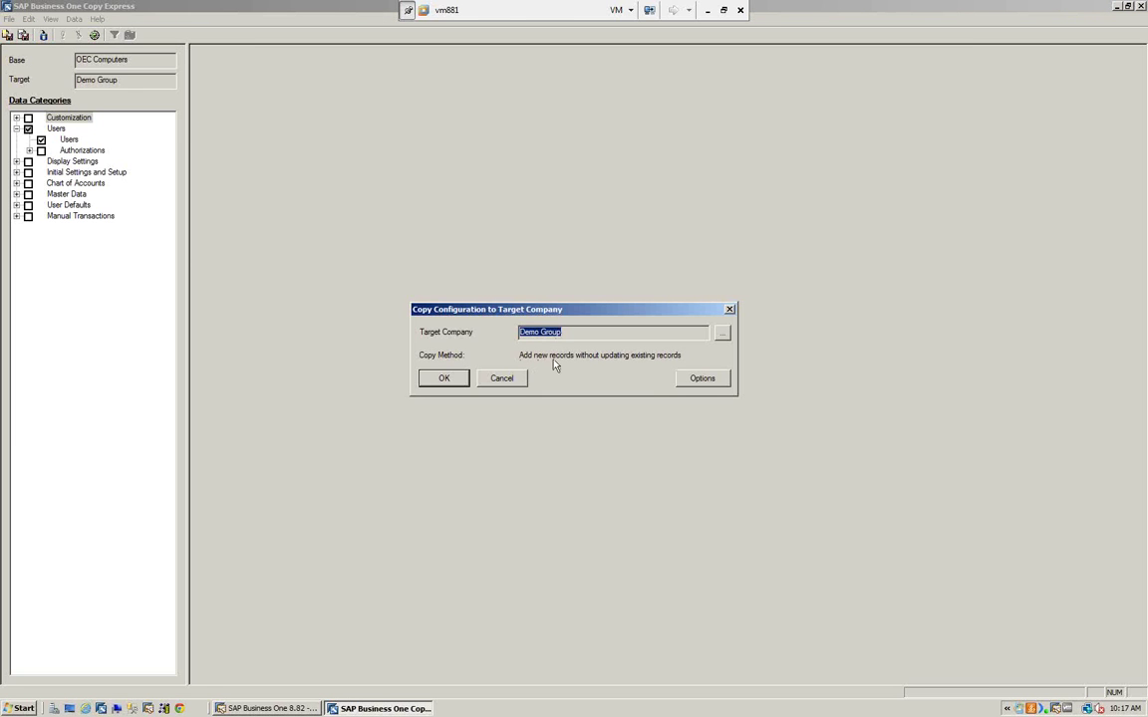
pyautogui.click(703, 378)
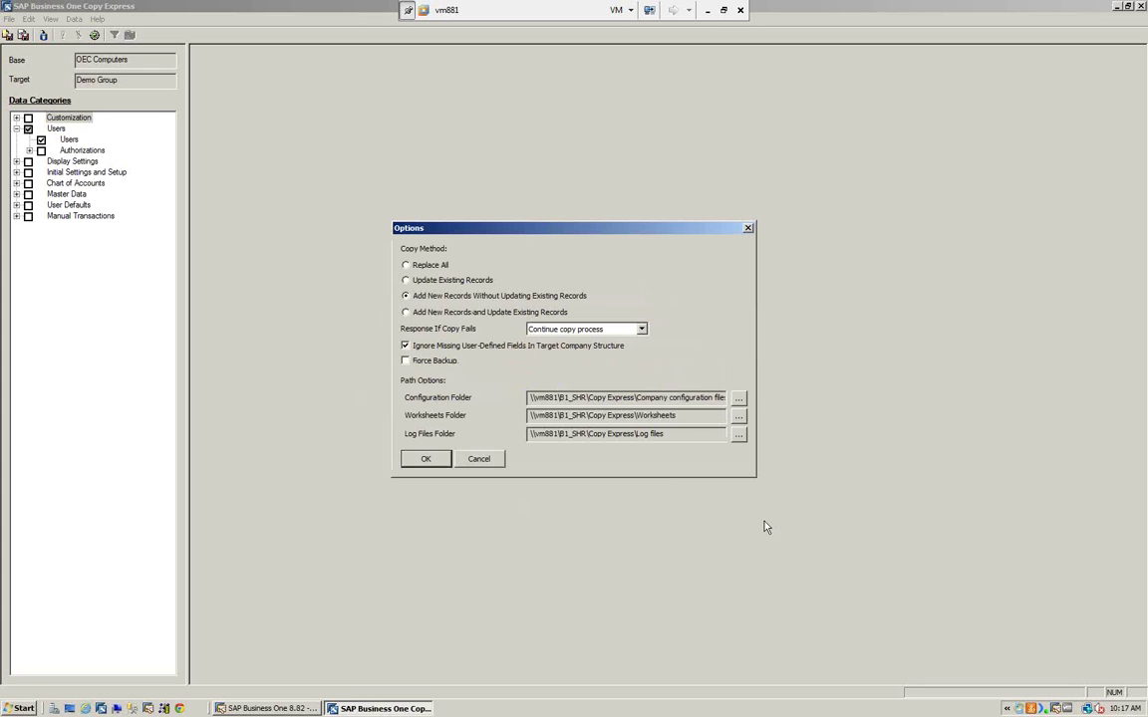
pyautogui.click(427, 465)
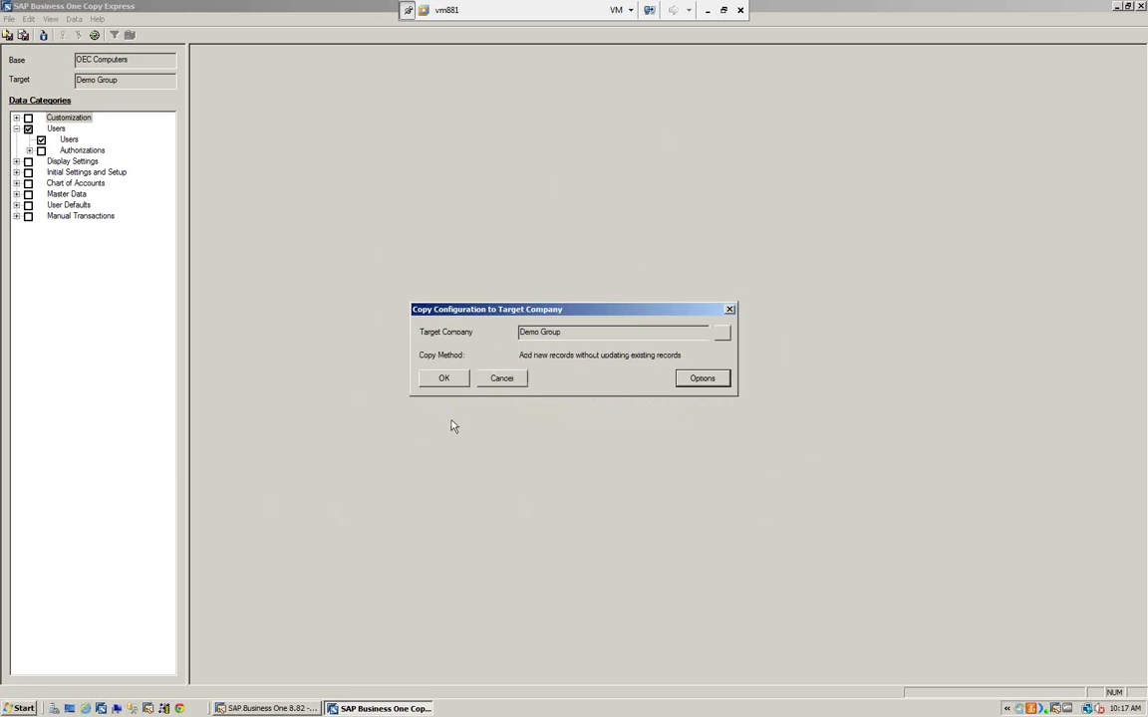
pyautogui.click(448, 380)
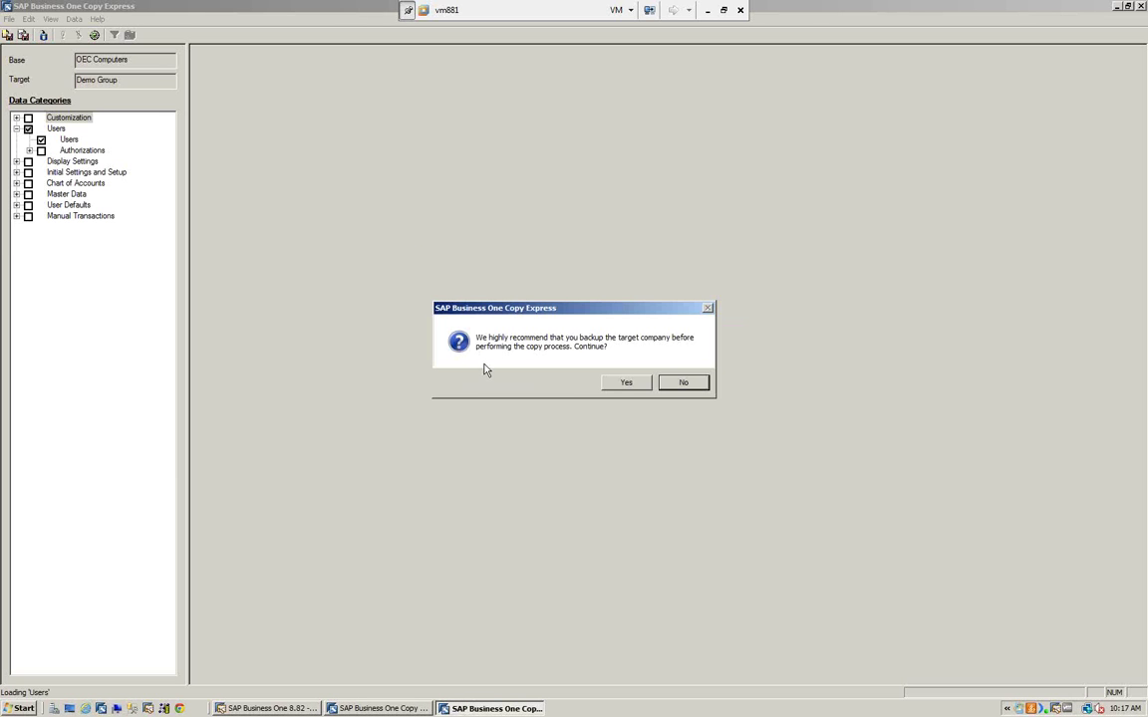
pyautogui.click(618, 385)
pyautogui.click(626, 387)
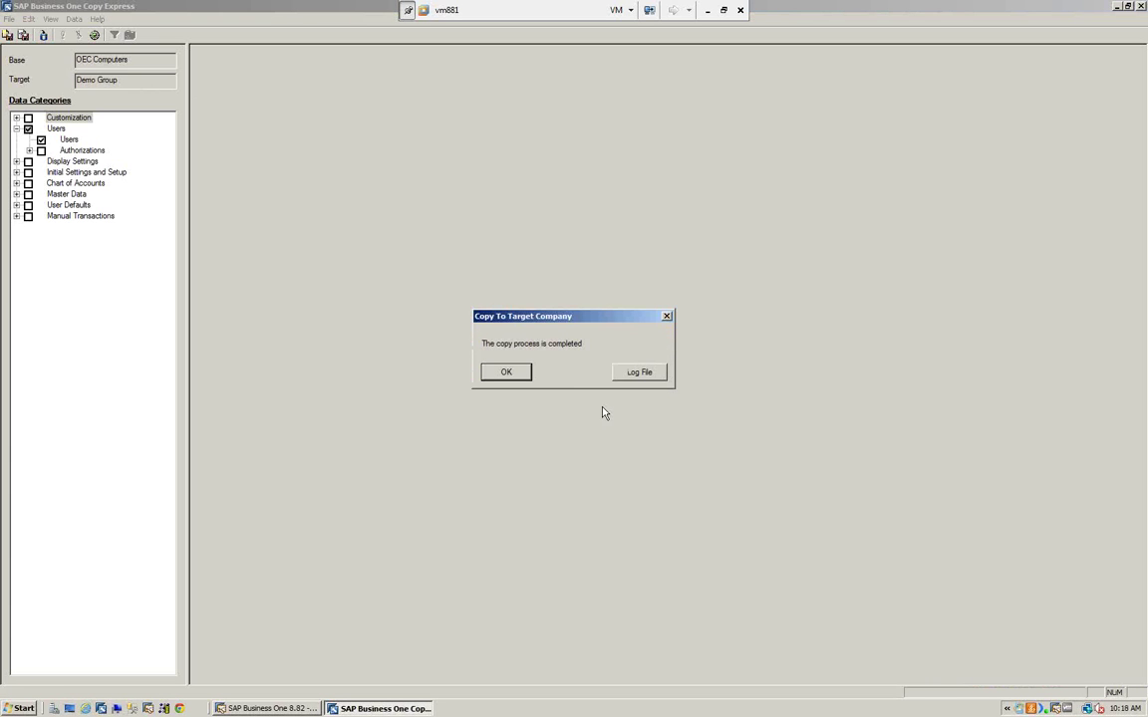
# - Open the completed copy's log and close the empty Approve Target Company Updates review
pyautogui.click(638, 372)
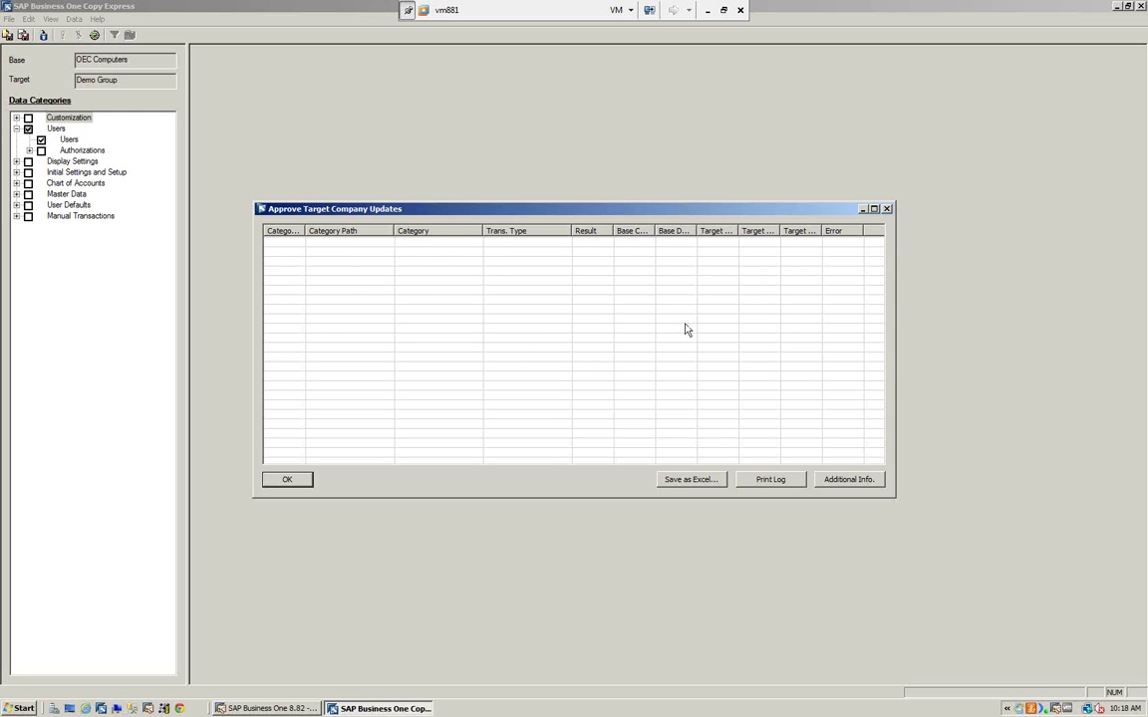
pyautogui.click(287, 481)
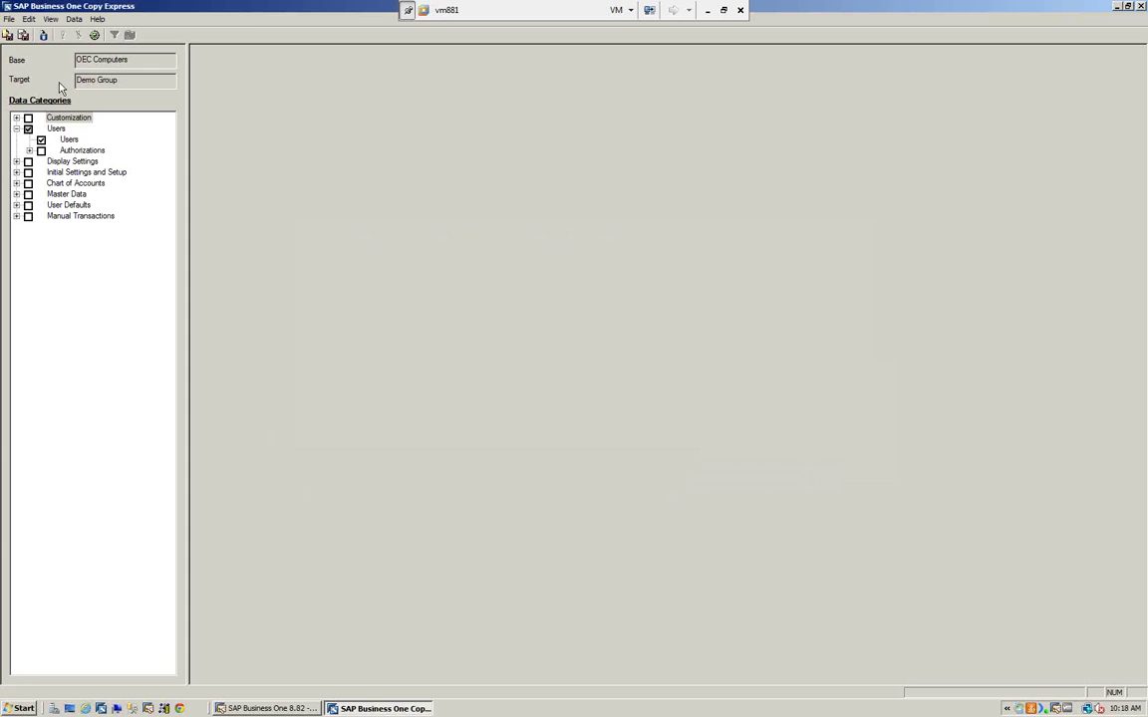
# - Tick Authorizations and mark all User-Defined Tables under Customization for copying
pyautogui.click(41, 150)
pyautogui.click(30, 150)
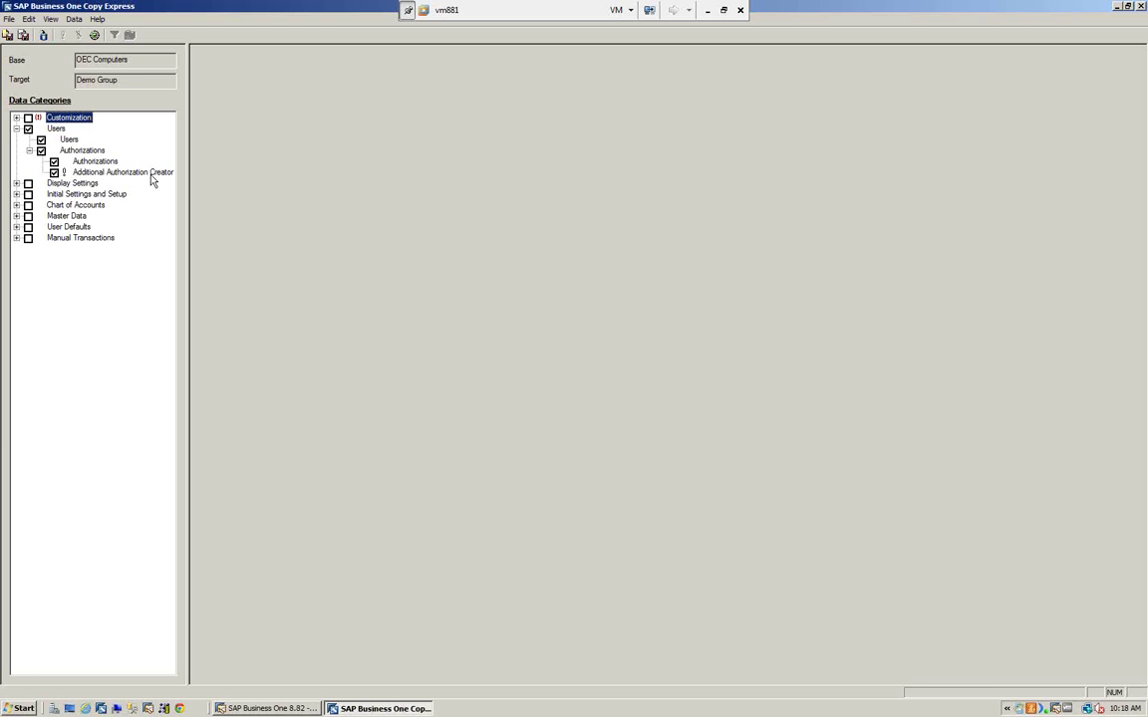
pyautogui.click(16, 118)
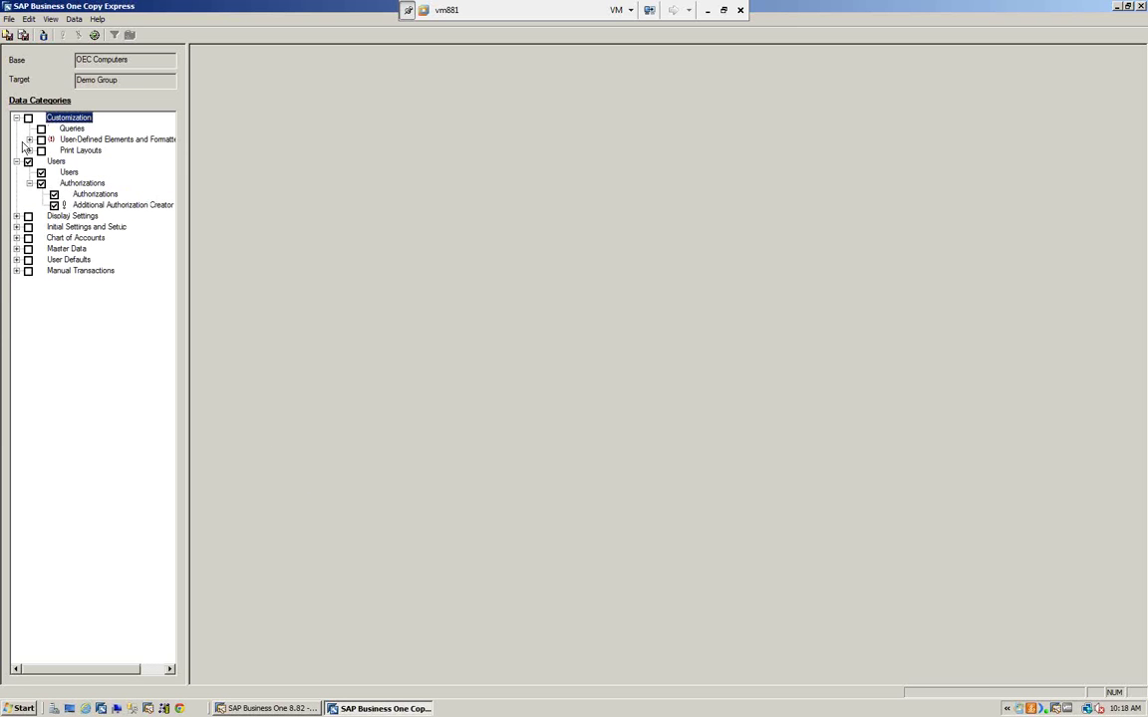
pyautogui.click(28, 139)
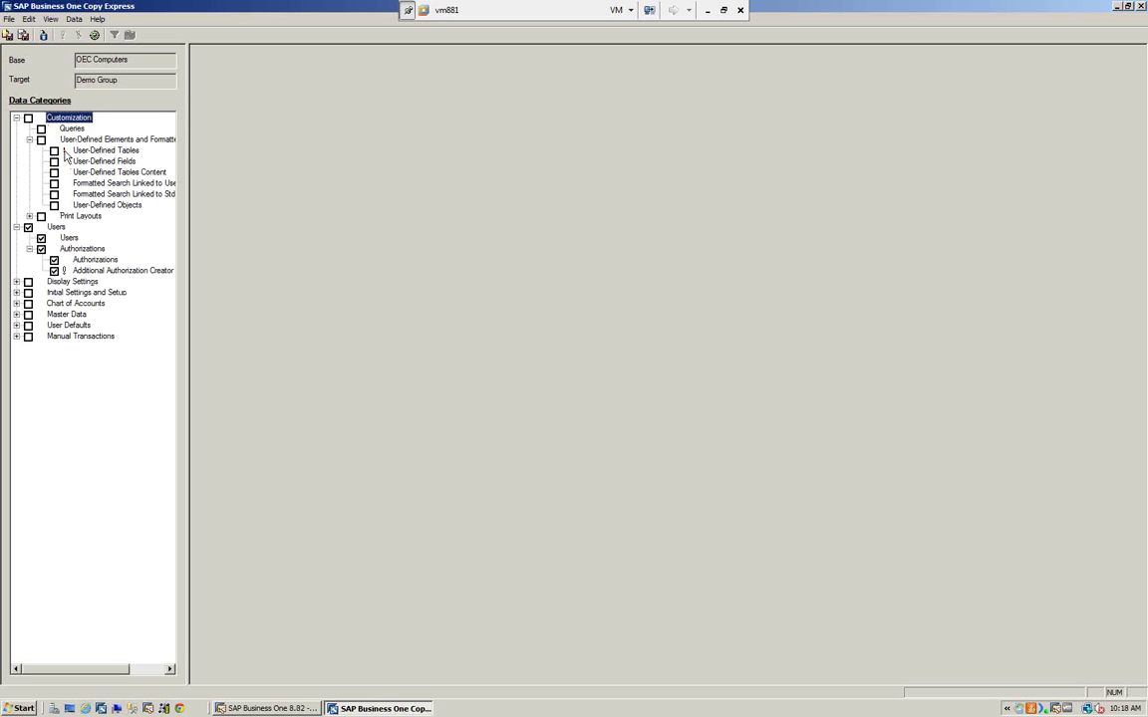
pyautogui.click(68, 151)
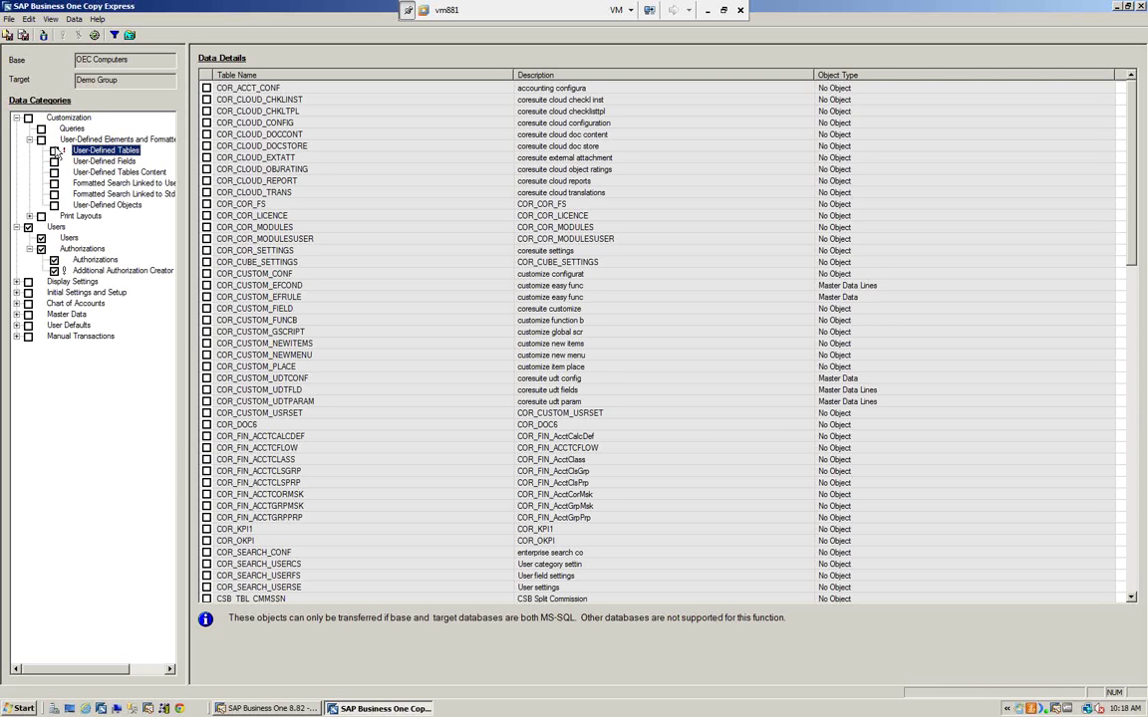
pyautogui.click(53, 150)
# - Clear the Customization and Users selections and collapse Customization
pyautogui.click(27, 117)
pyautogui.click(28, 227)
pyautogui.click(16, 118)
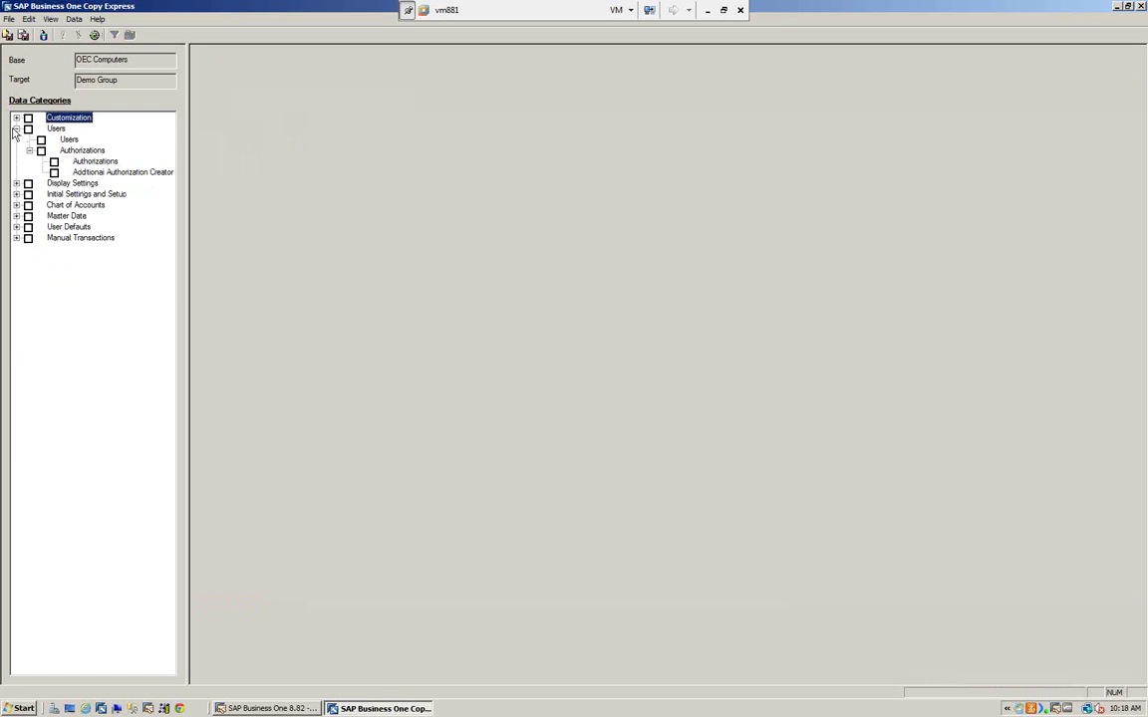
pyautogui.click(15, 129)
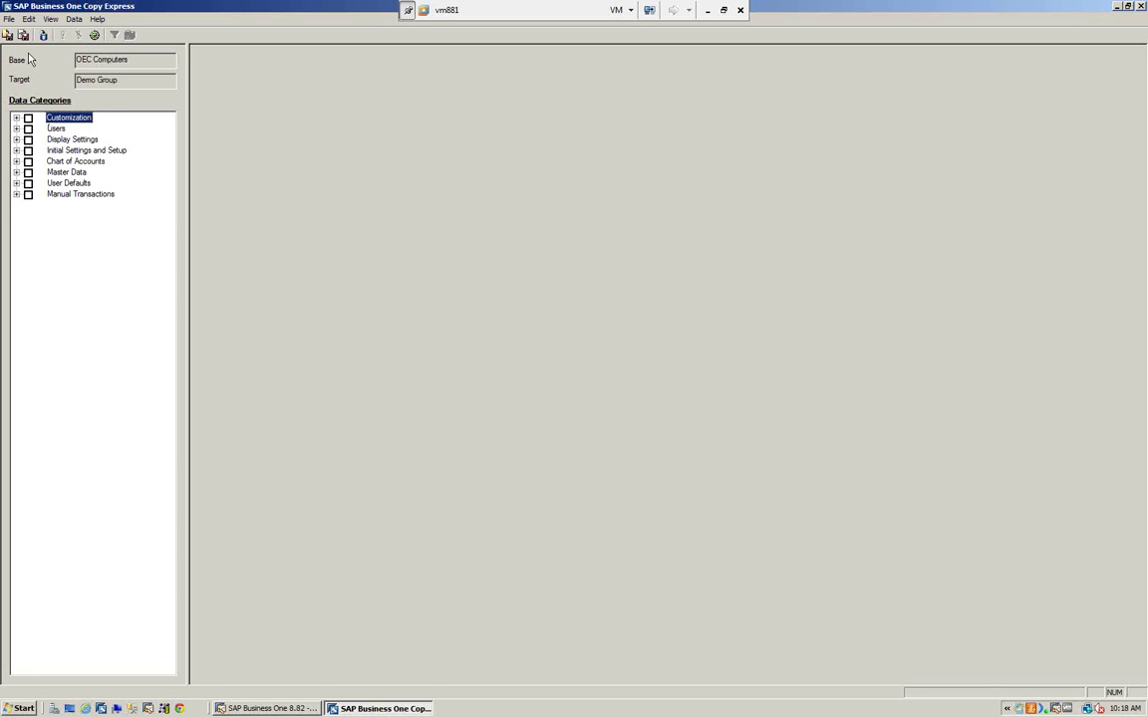
pyautogui.click(8, 19)
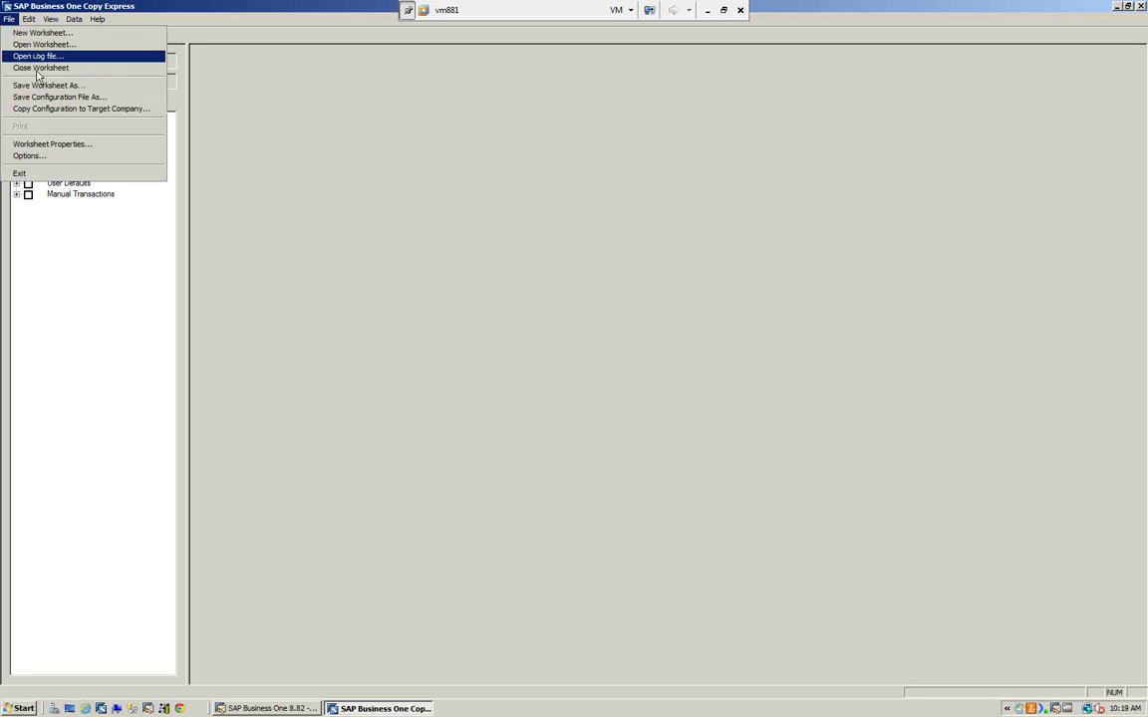
pyautogui.click(307, 165)
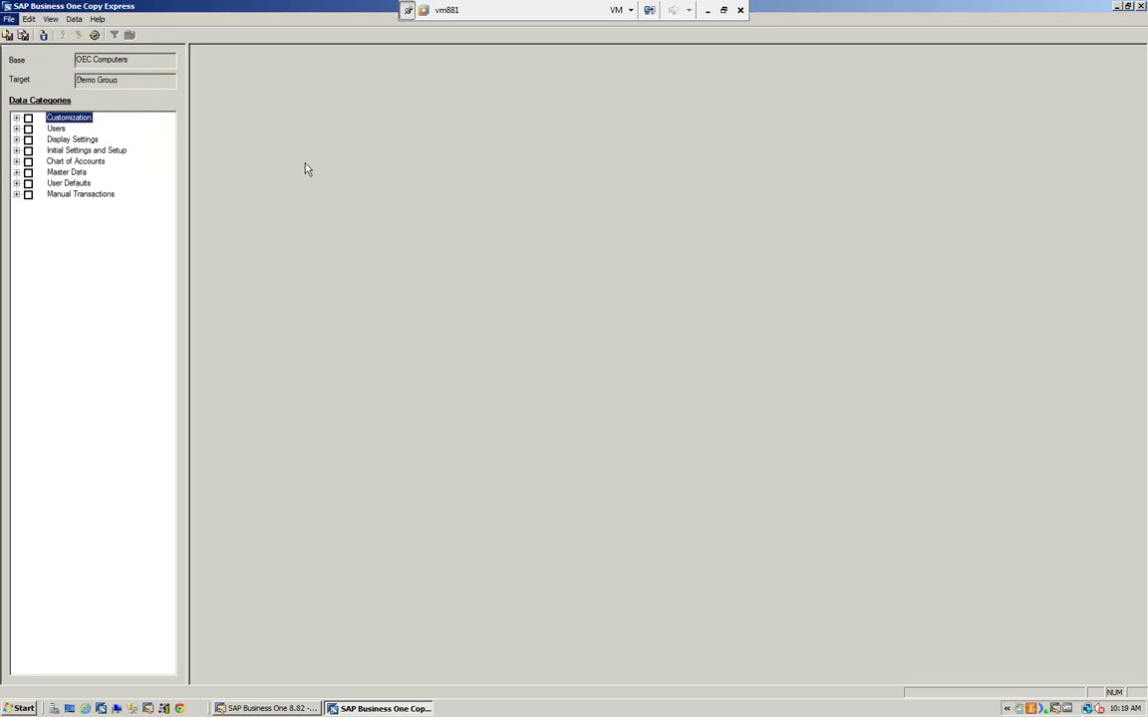
pyautogui.click(17, 119)
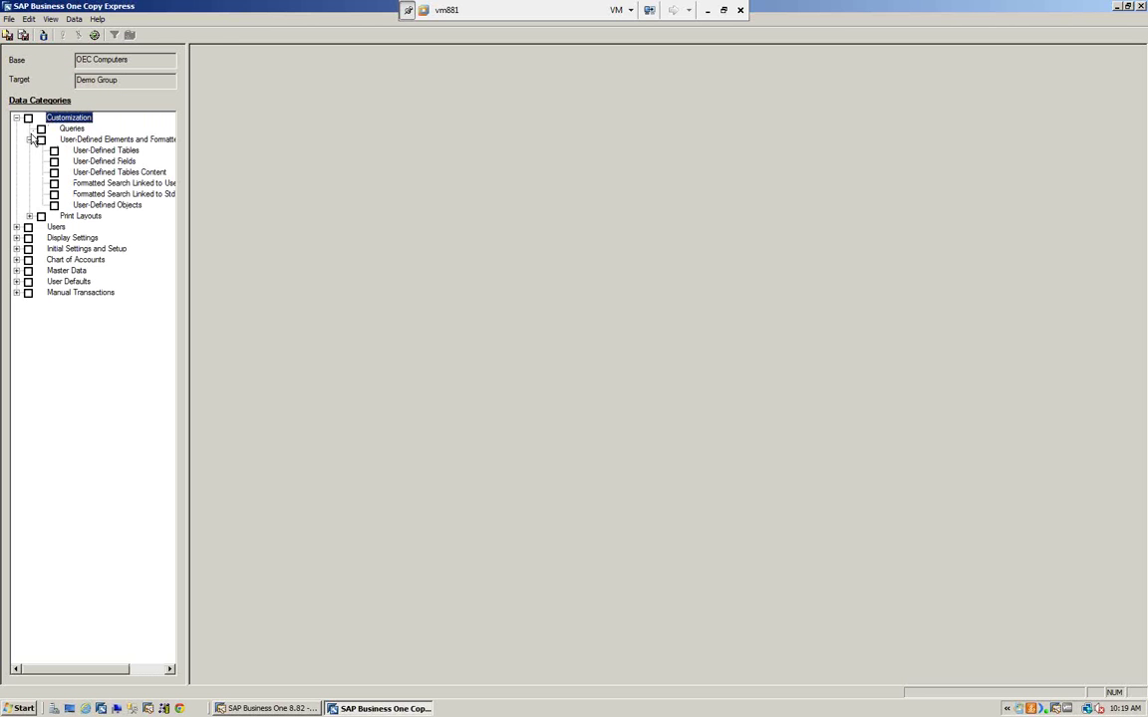
pyautogui.click(54, 172)
pyautogui.click(54, 161)
pyautogui.click(7, 19)
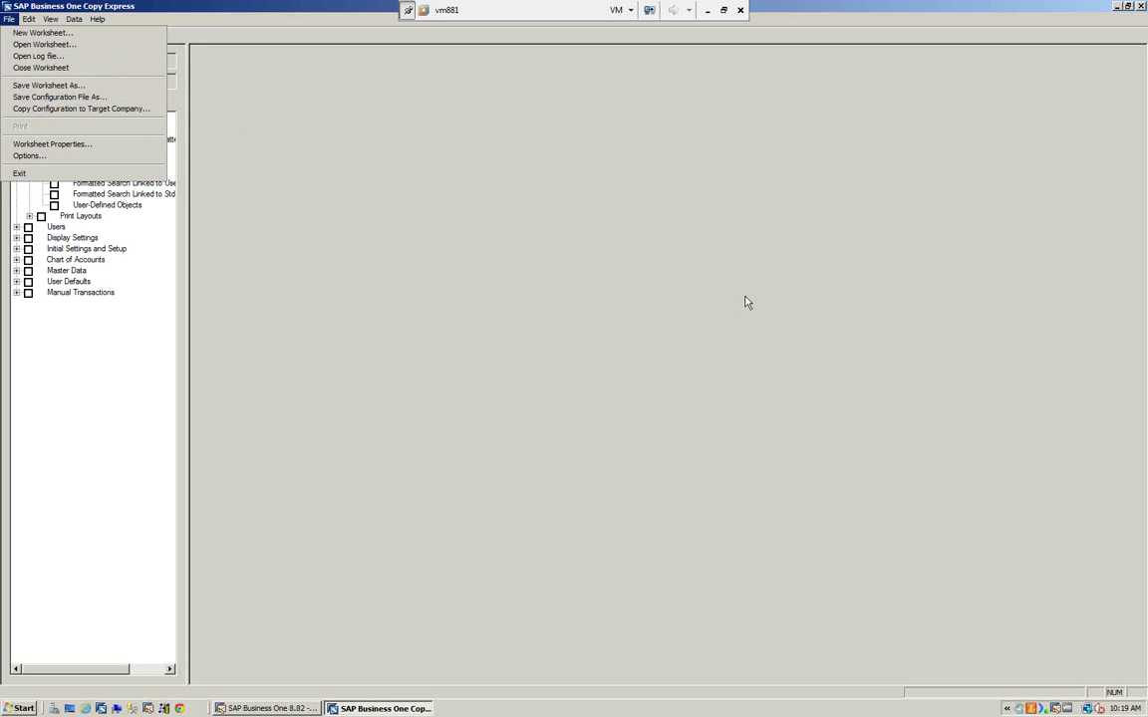
pyautogui.click(311, 161)
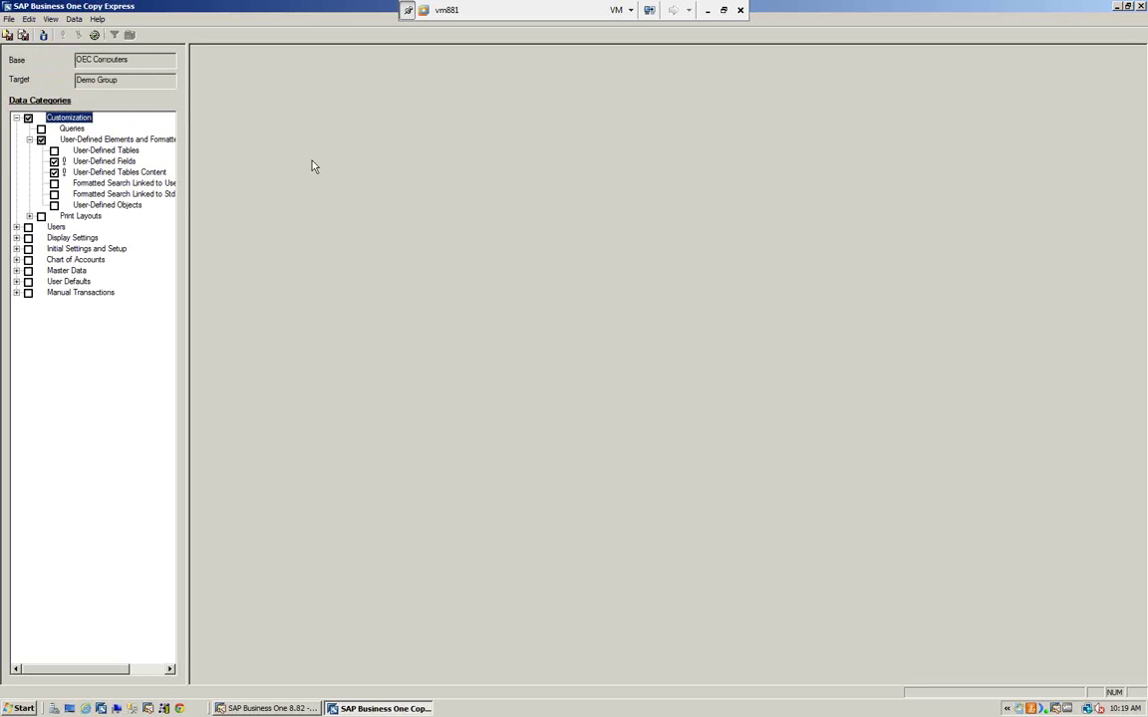
pyautogui.click(29, 140)
pyautogui.click(16, 118)
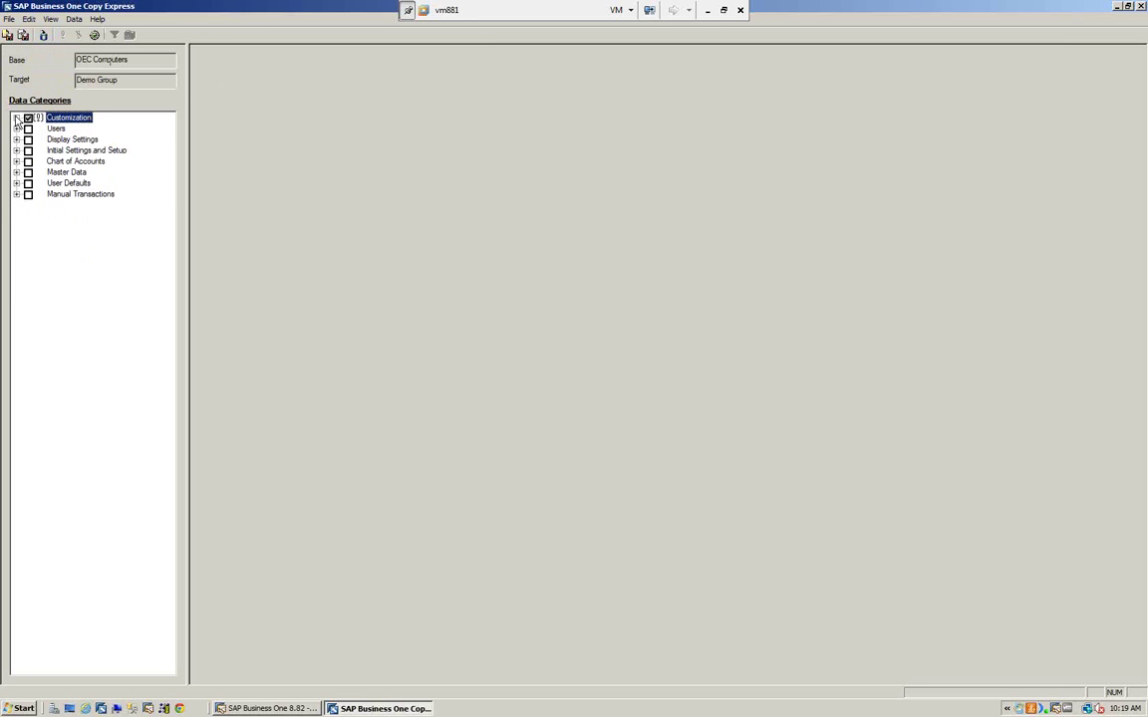
pyautogui.click(16, 118)
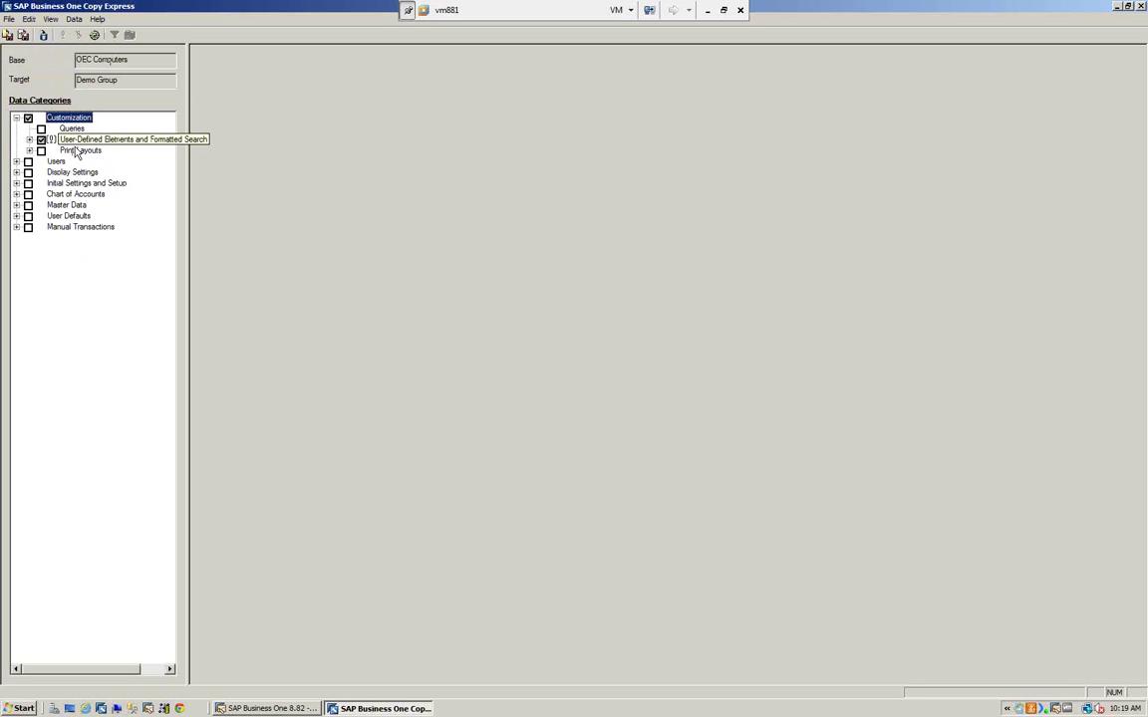
pyautogui.click(27, 118)
pyautogui.click(16, 117)
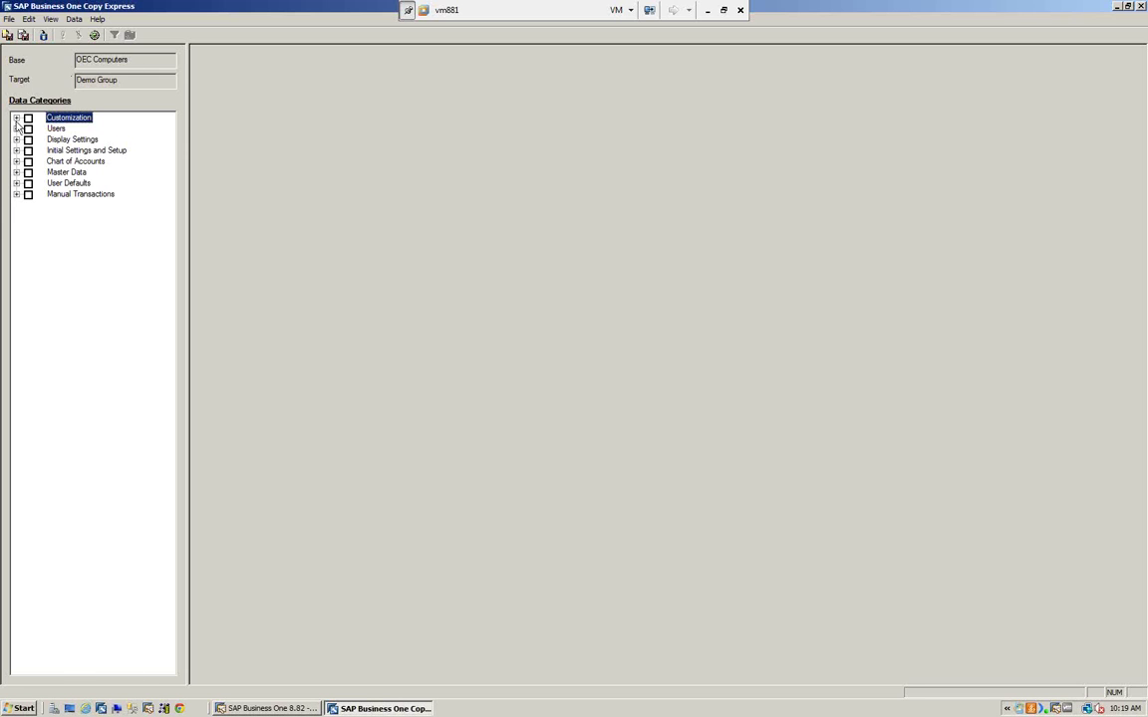
# - Mark Documents and Reports print layouts except Asset History Layout, and start copying to Demo Group
pyautogui.click(16, 118)
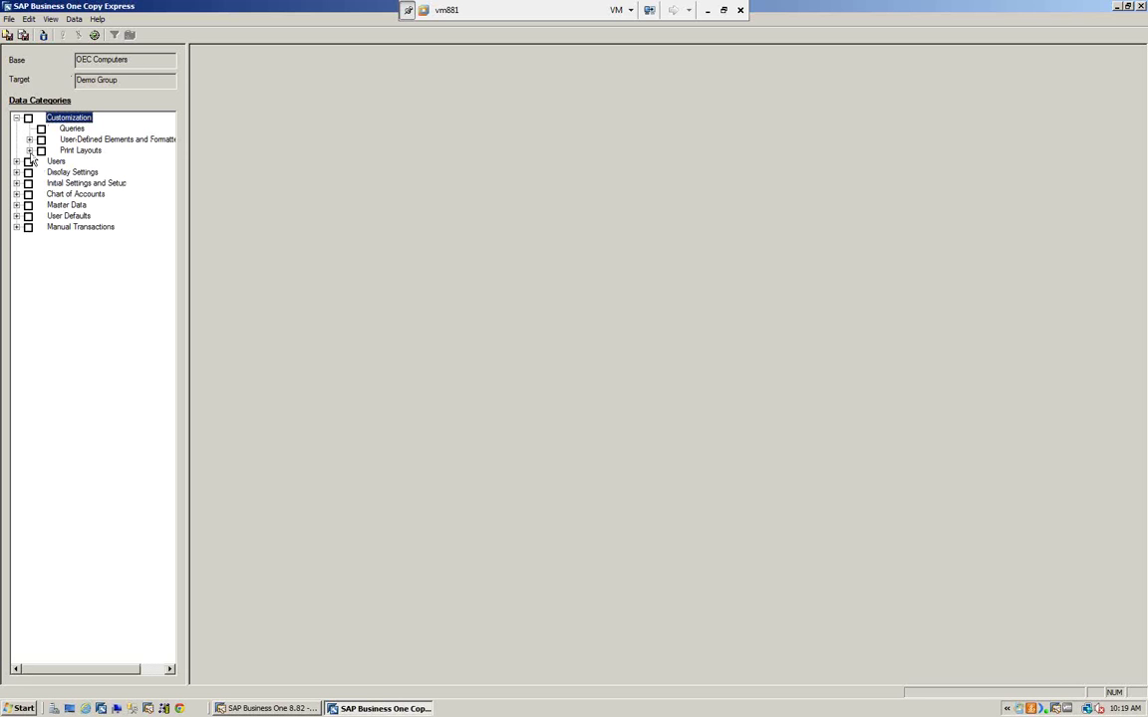
pyautogui.click(30, 151)
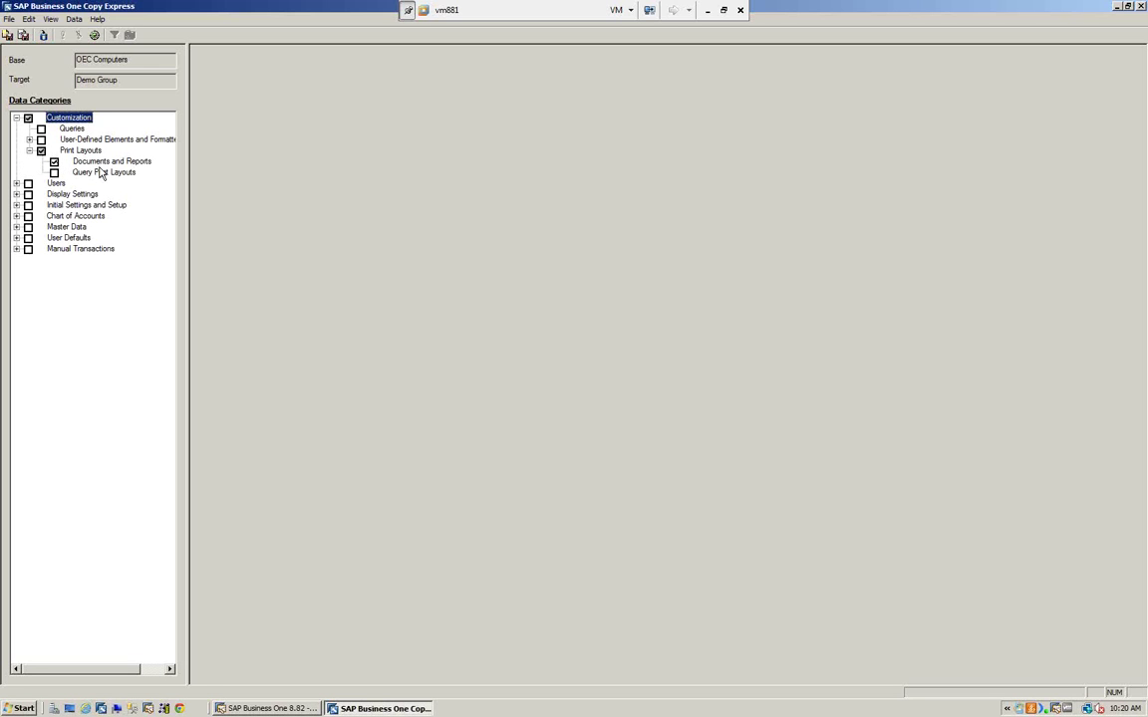
pyautogui.click(84, 161)
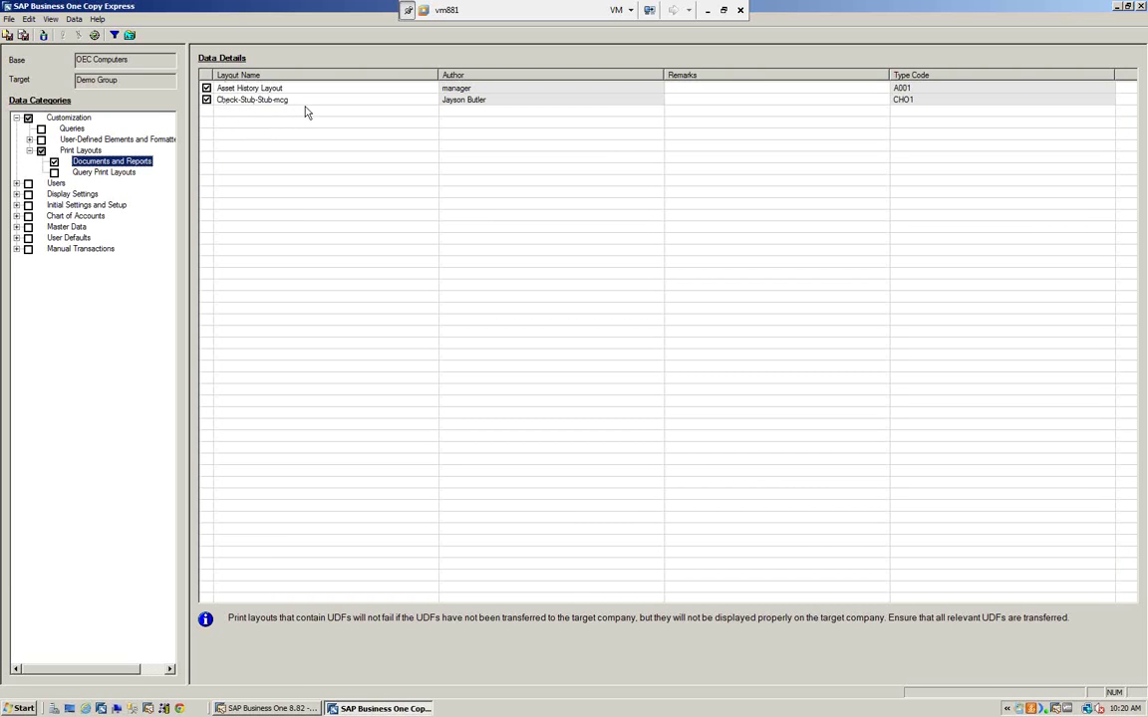
pyautogui.click(206, 88)
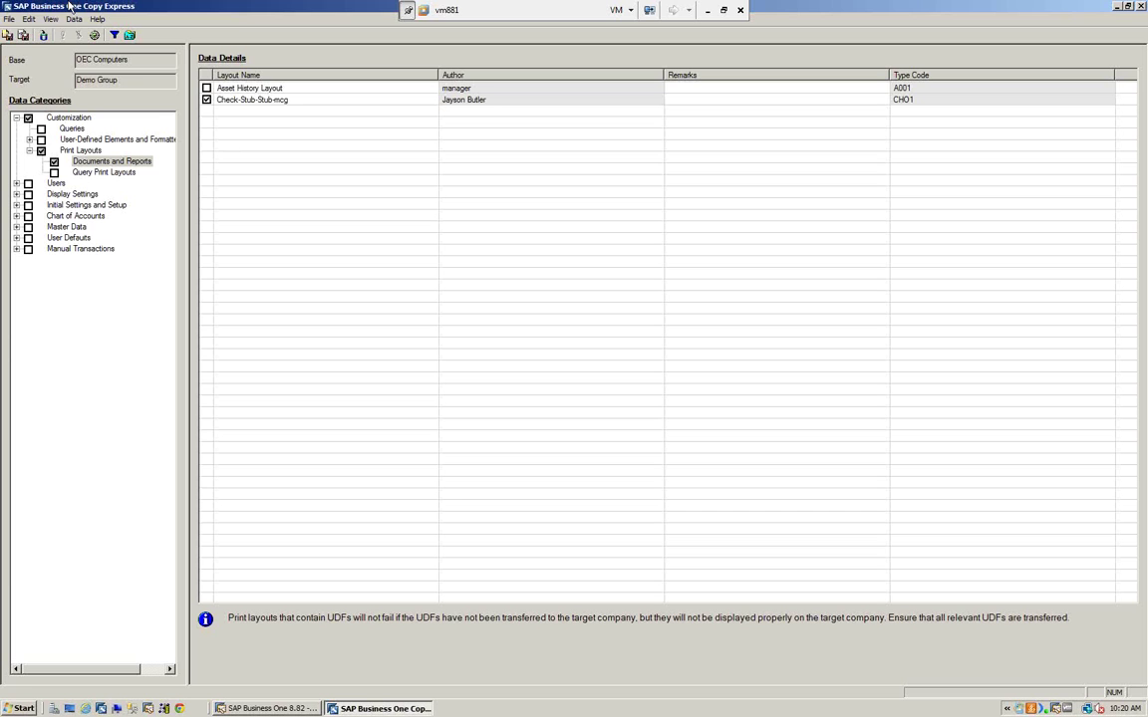
pyautogui.click(45, 35)
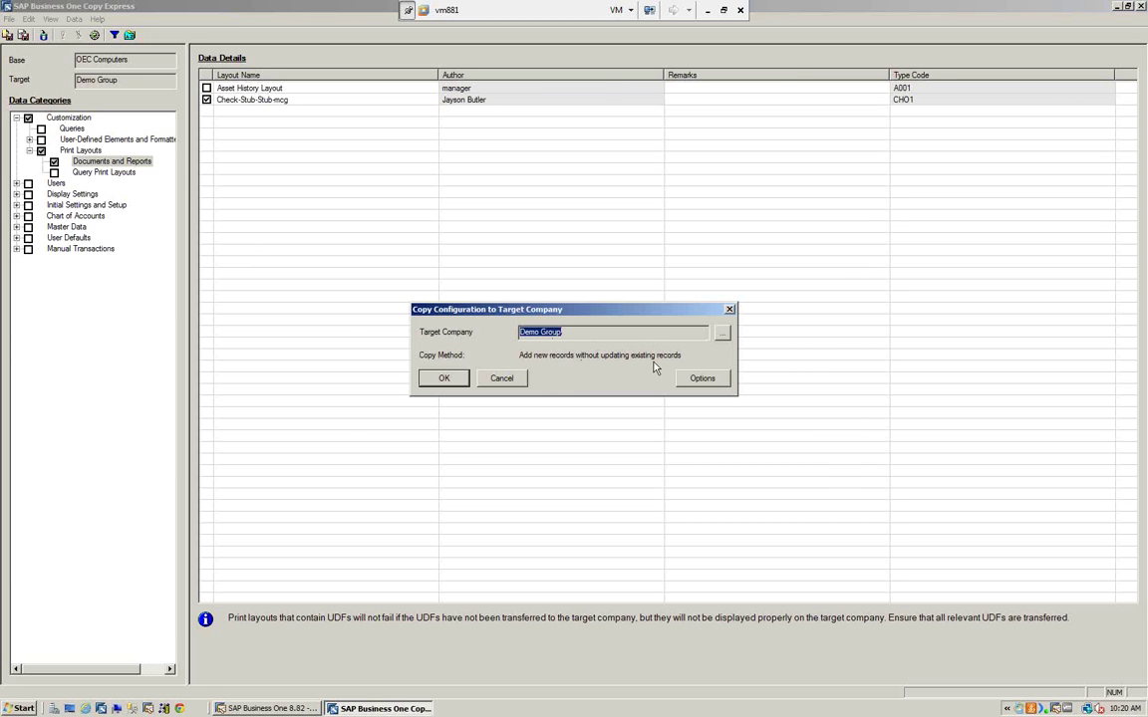
# - Copy the Check-Stub-Stub-mcg layout to Demo Group past the backup warning, then return to Copy Express
pyautogui.click(446, 378)
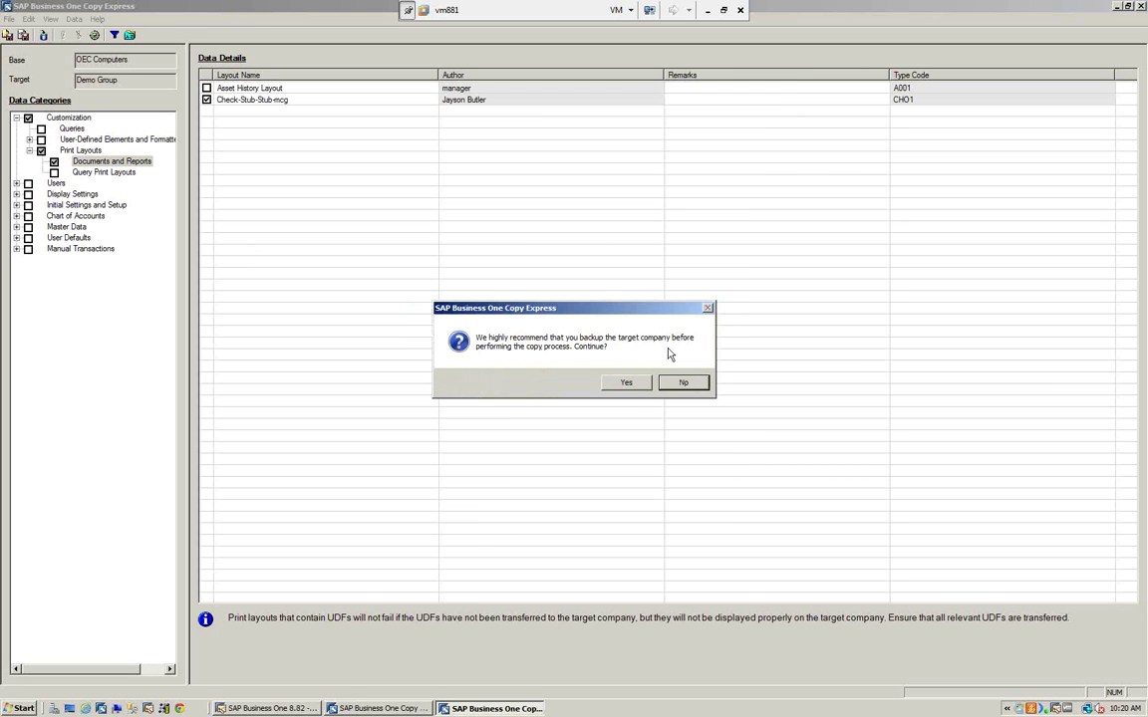
pyautogui.click(628, 384)
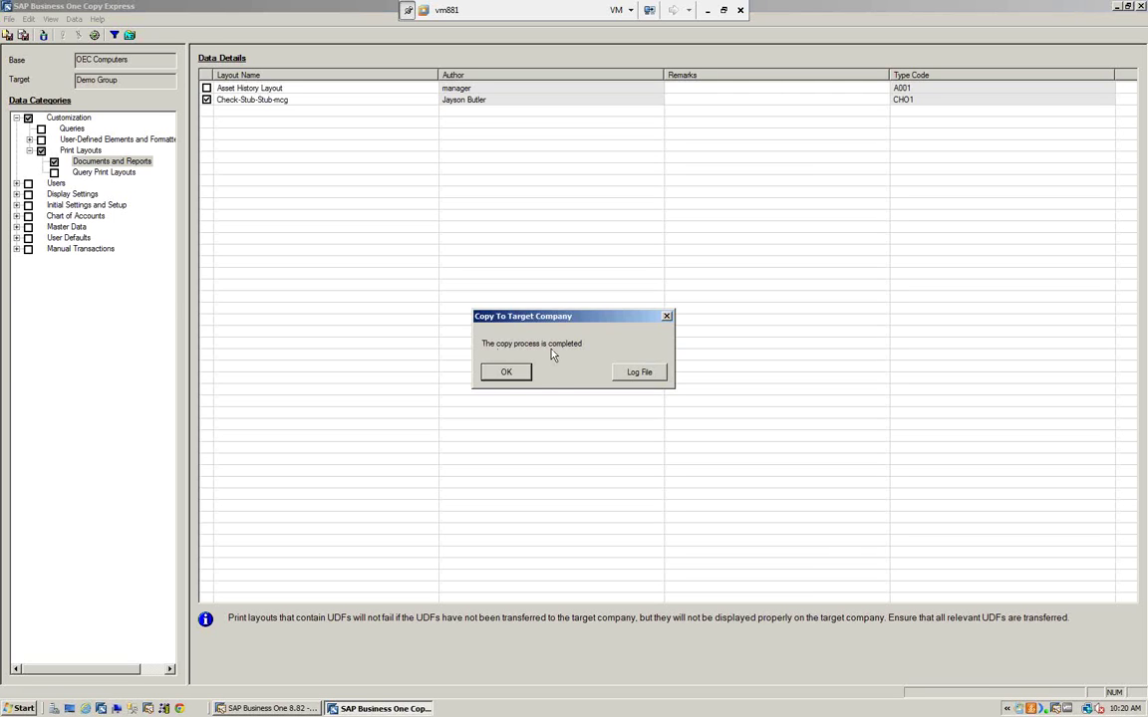
pyautogui.click(509, 374)
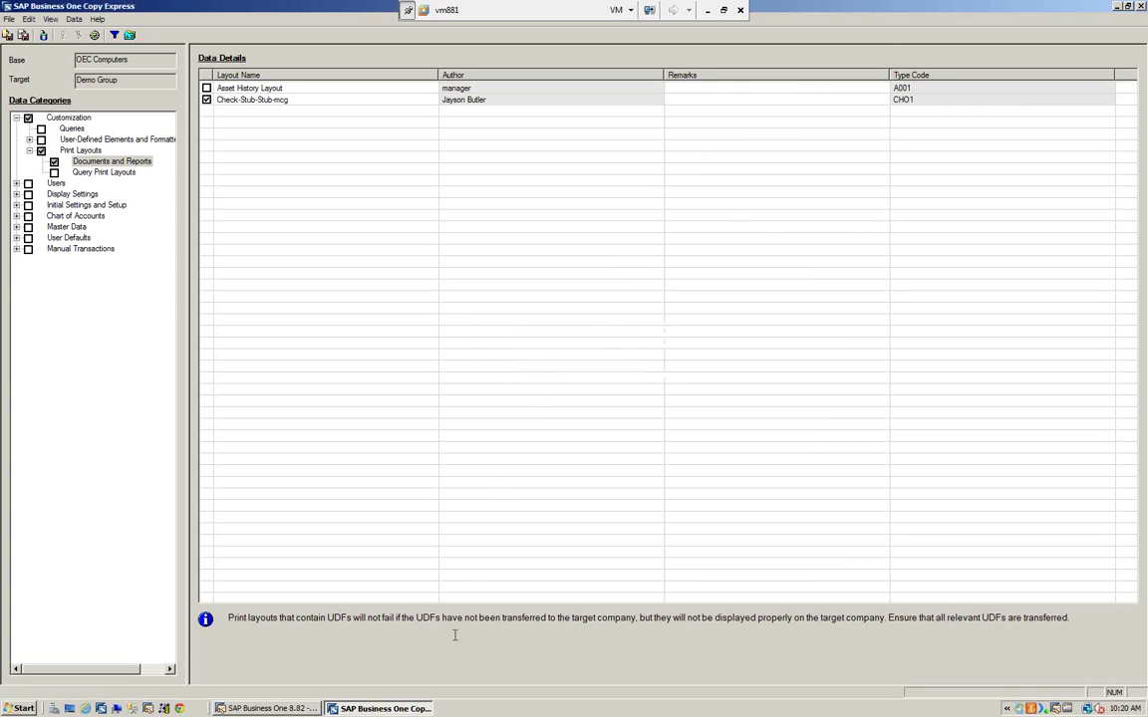
pyautogui.click(355, 709)
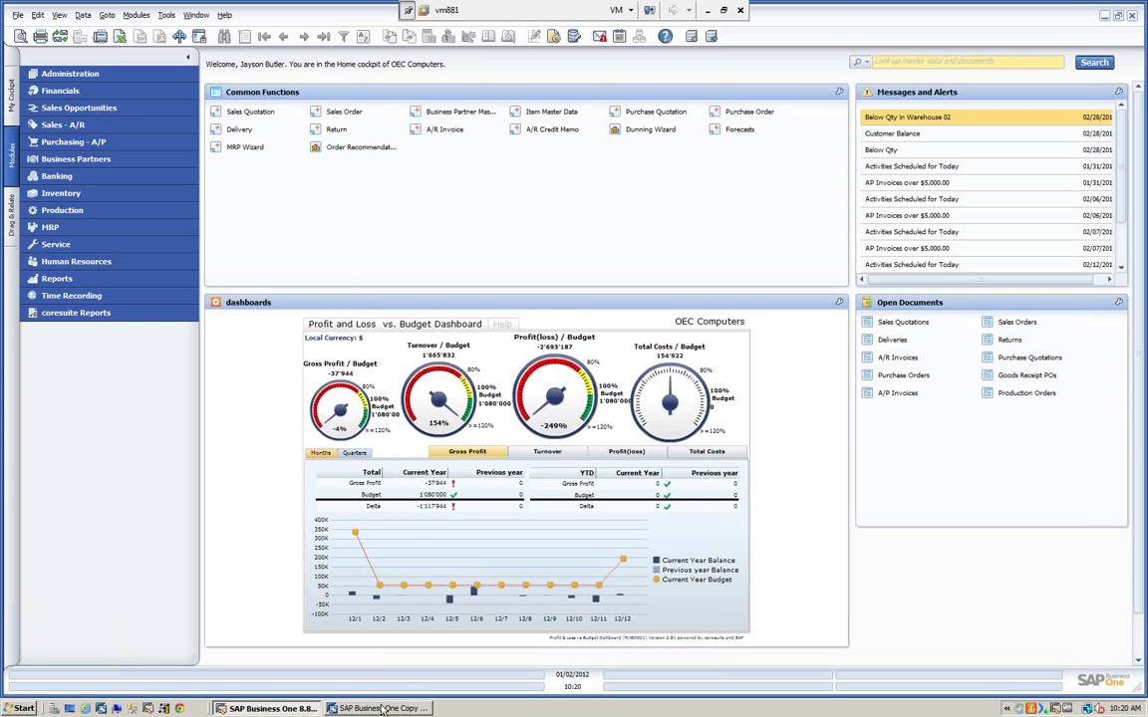
pyautogui.click(374, 709)
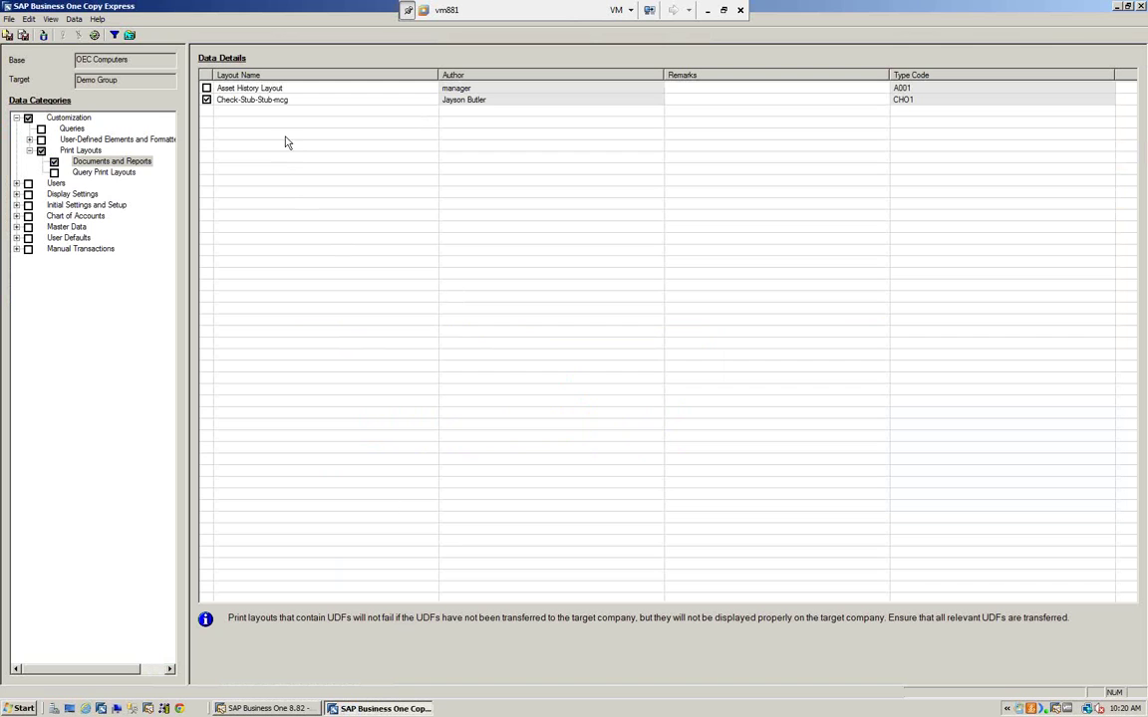
# - Copy the Check-Stub-Stub-mcg layout to Demo Group again and close the empty update review
pyautogui.click(42, 35)
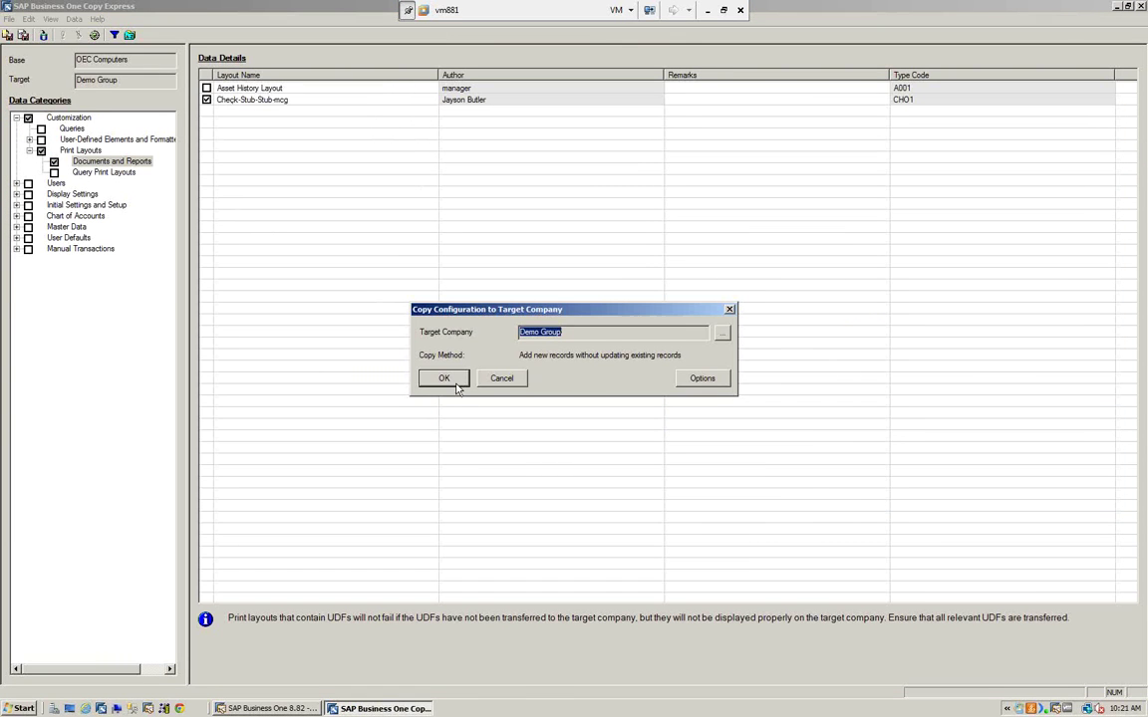
pyautogui.click(457, 387)
pyautogui.click(635, 387)
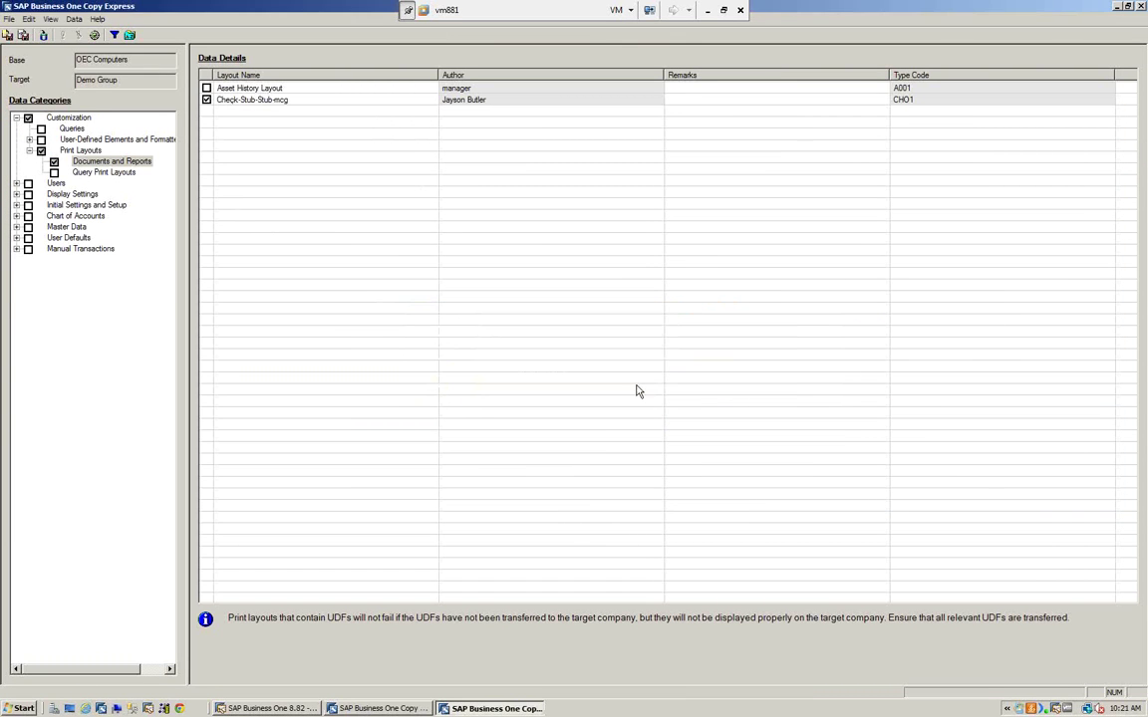
pyautogui.click(642, 380)
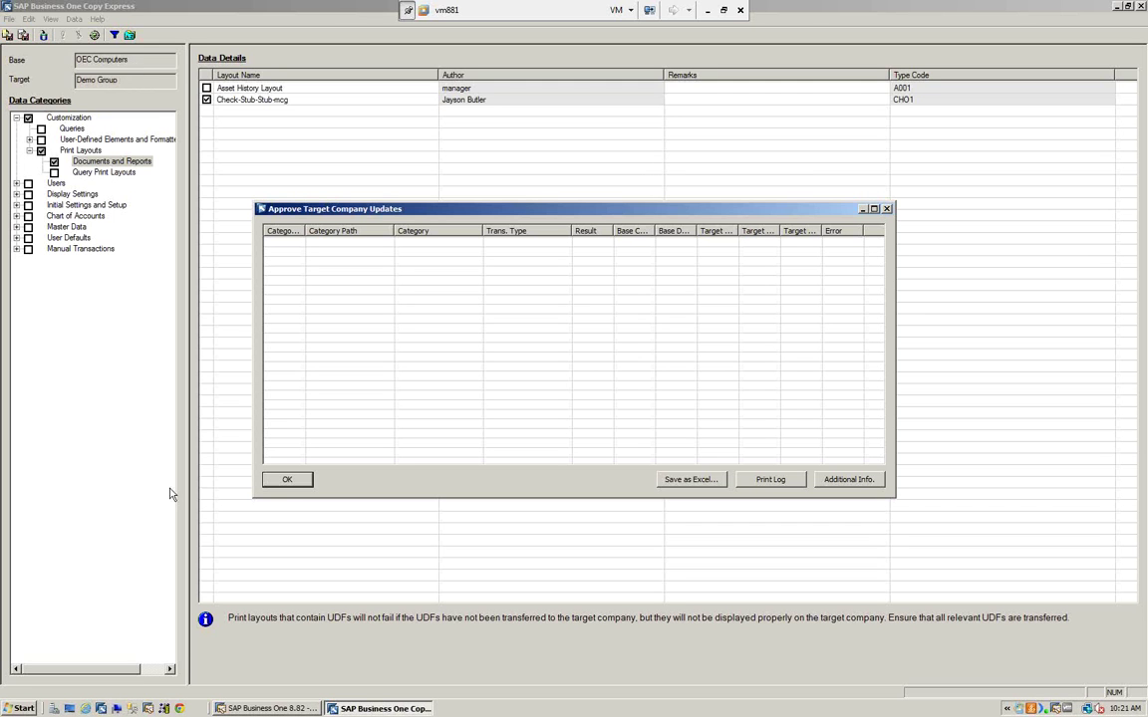
pyautogui.click(288, 481)
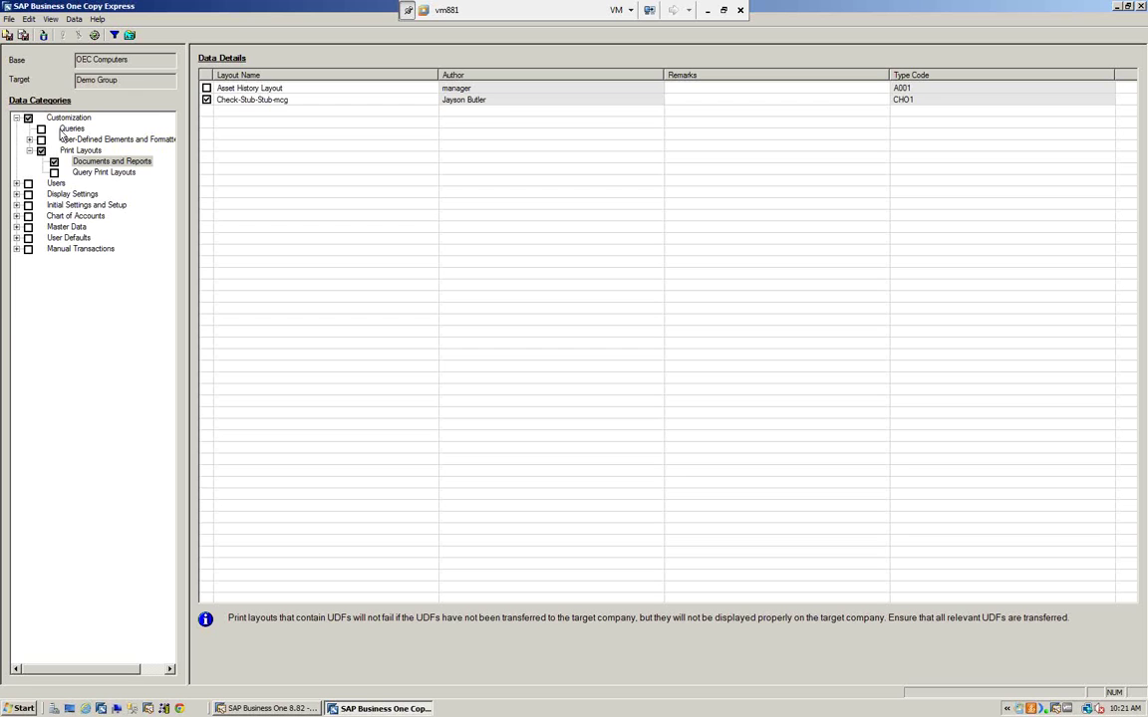
# - Clear the Documents and Reports selection, expand Users and Display Settings, then switch to SAP Business One
pyautogui.click(29, 140)
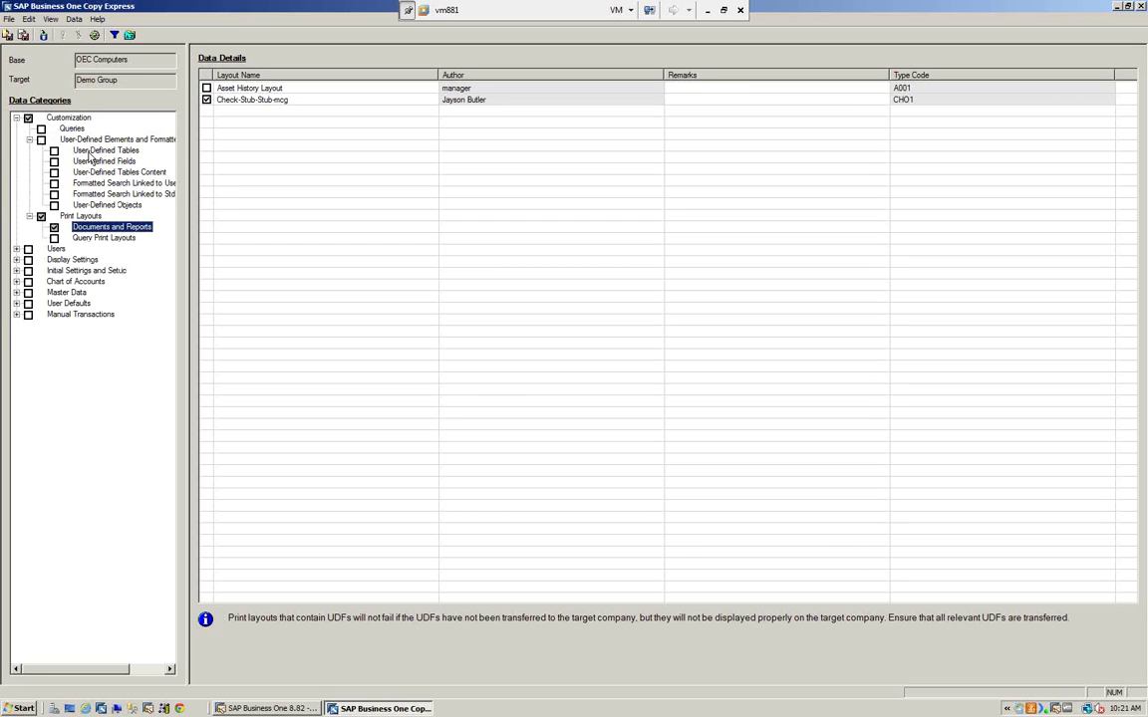
pyautogui.click(54, 227)
pyautogui.click(16, 250)
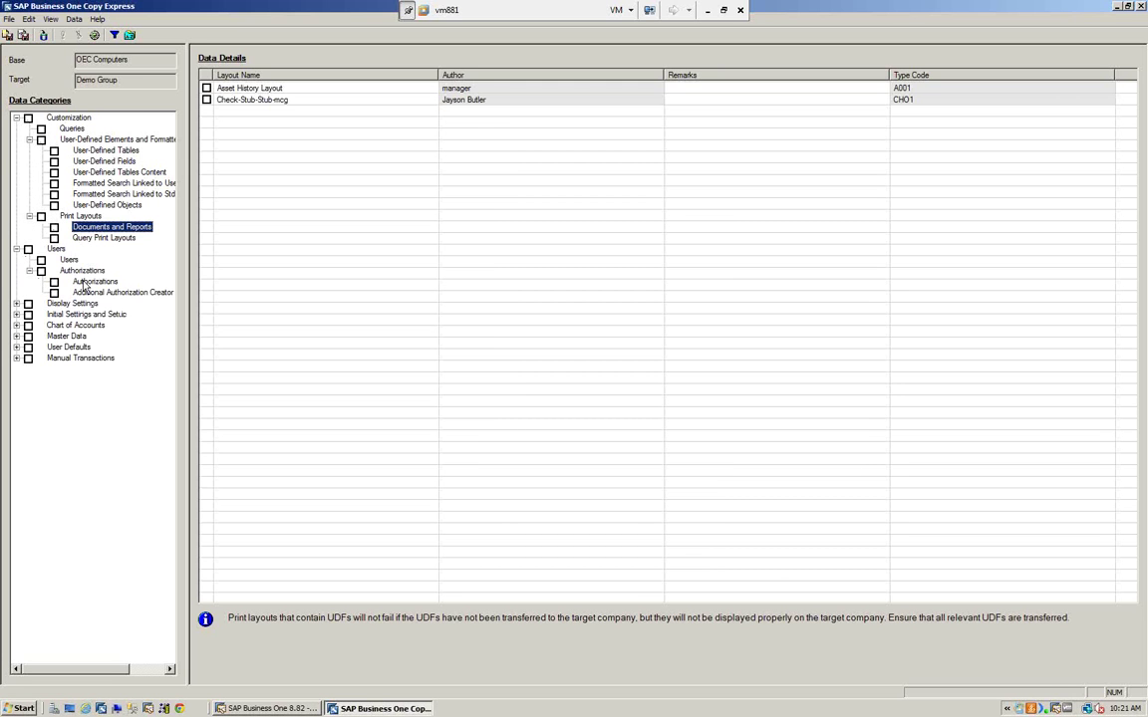
pyautogui.click(16, 302)
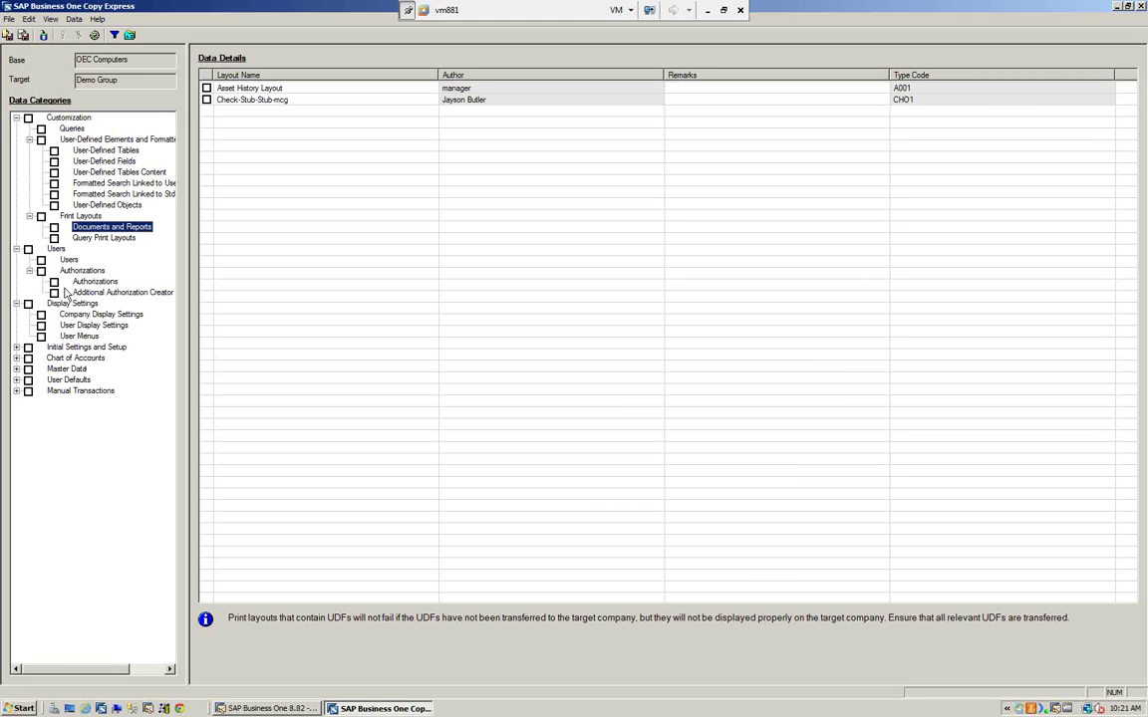
pyautogui.click(267, 708)
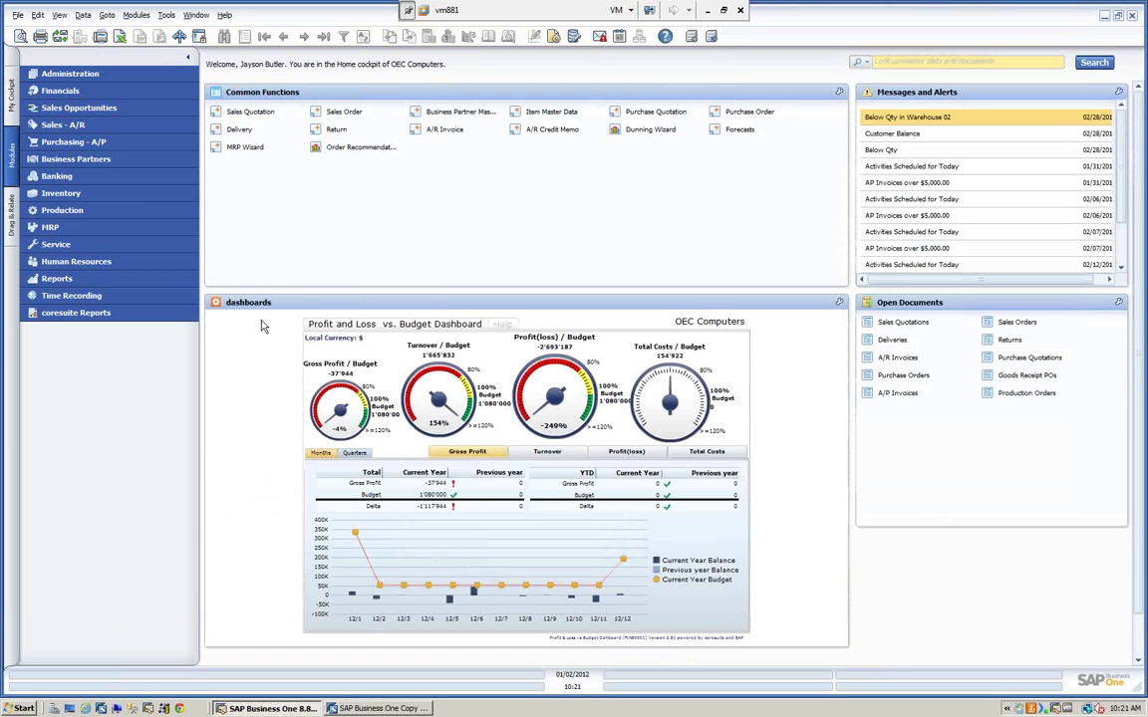
# - Review Company Details under Administration > System Initialization, showing US Dollar currencies, then close it
pyautogui.click(72, 74)
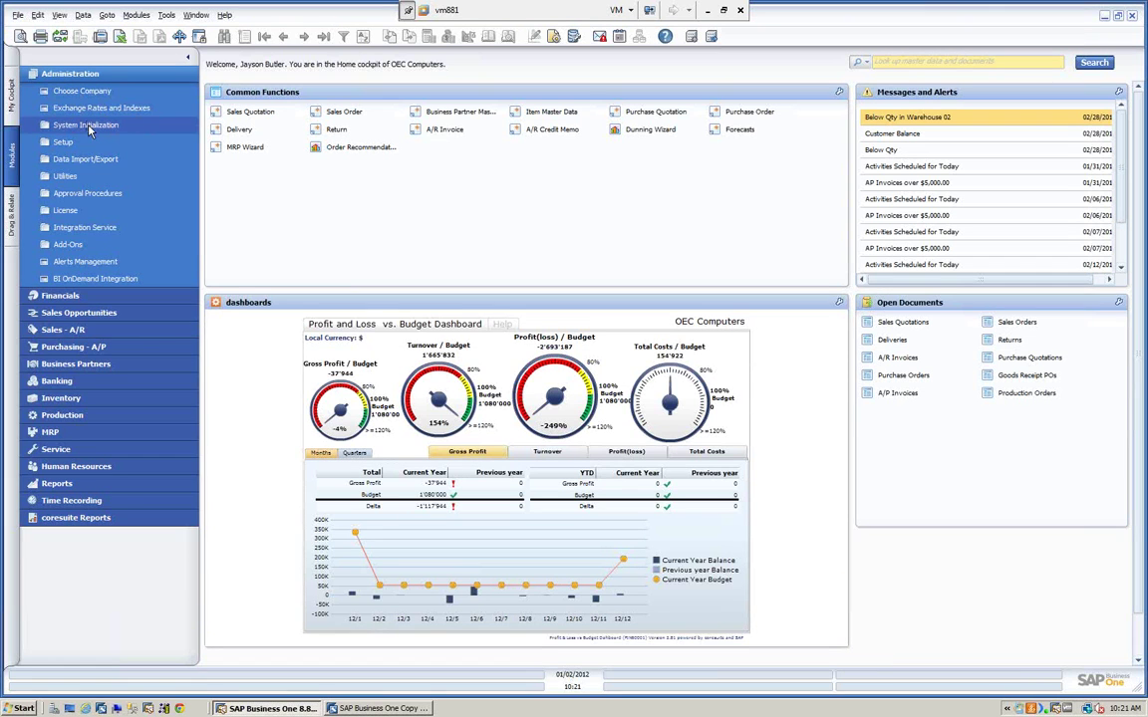
pyautogui.click(87, 126)
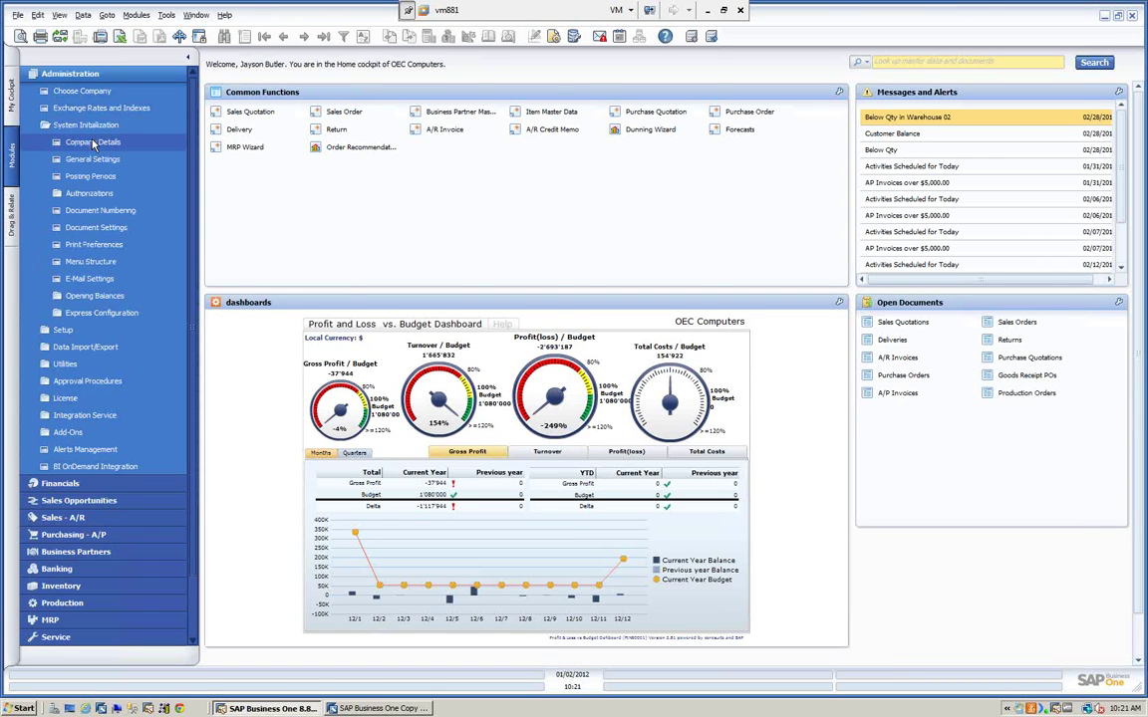
pyautogui.click(92, 142)
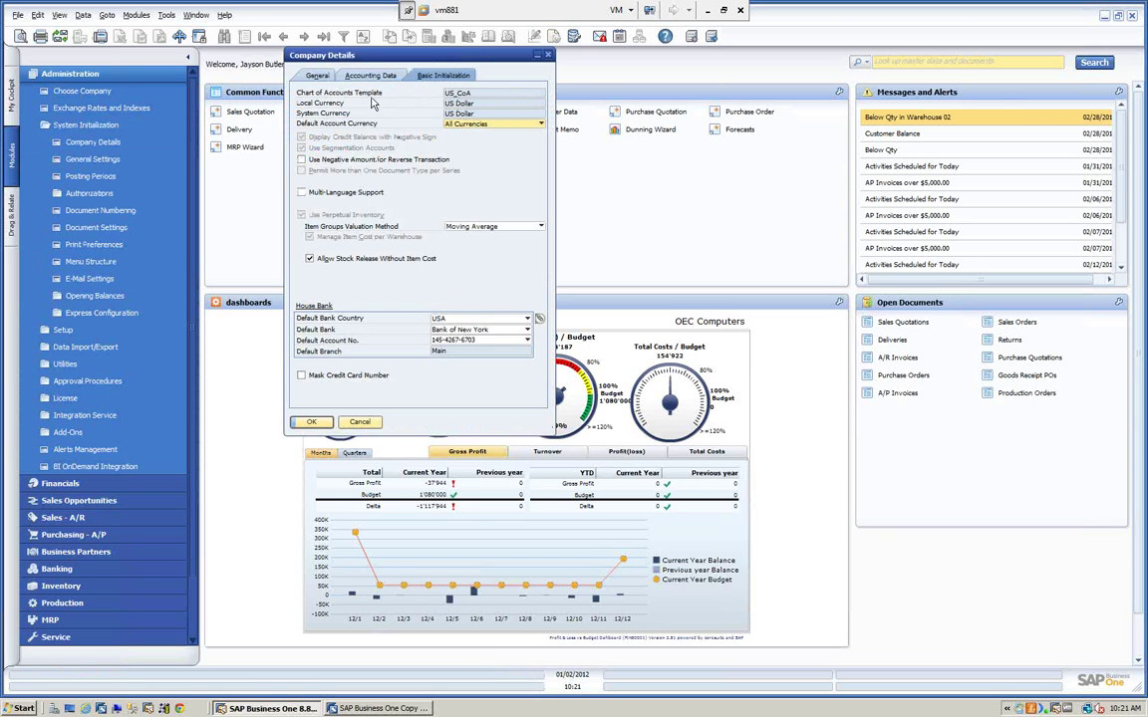
pyautogui.click(359, 422)
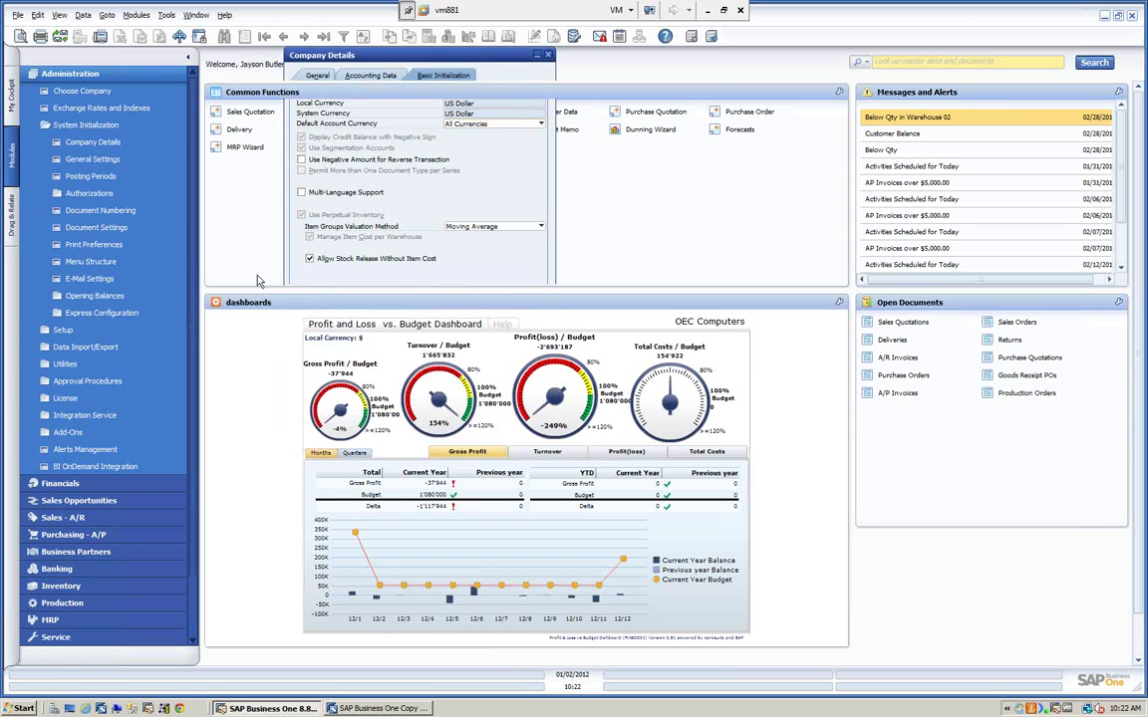
pyautogui.click(122, 161)
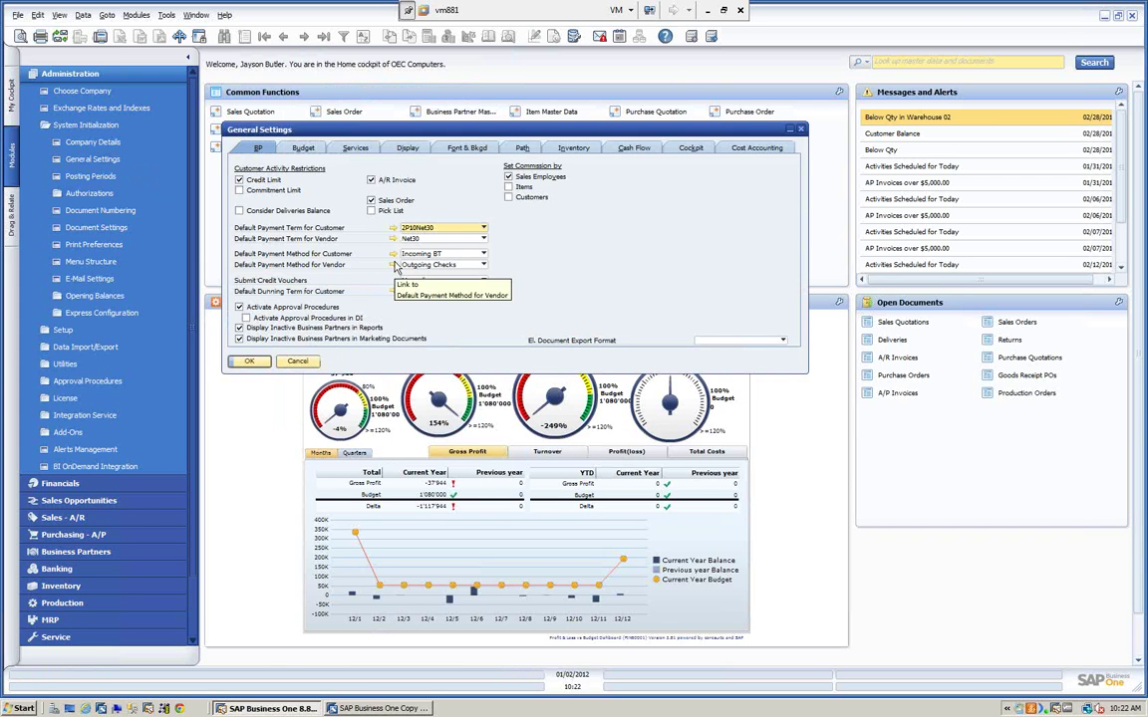
pyautogui.moveTo(371, 131); pyautogui.dragTo(376, 114)
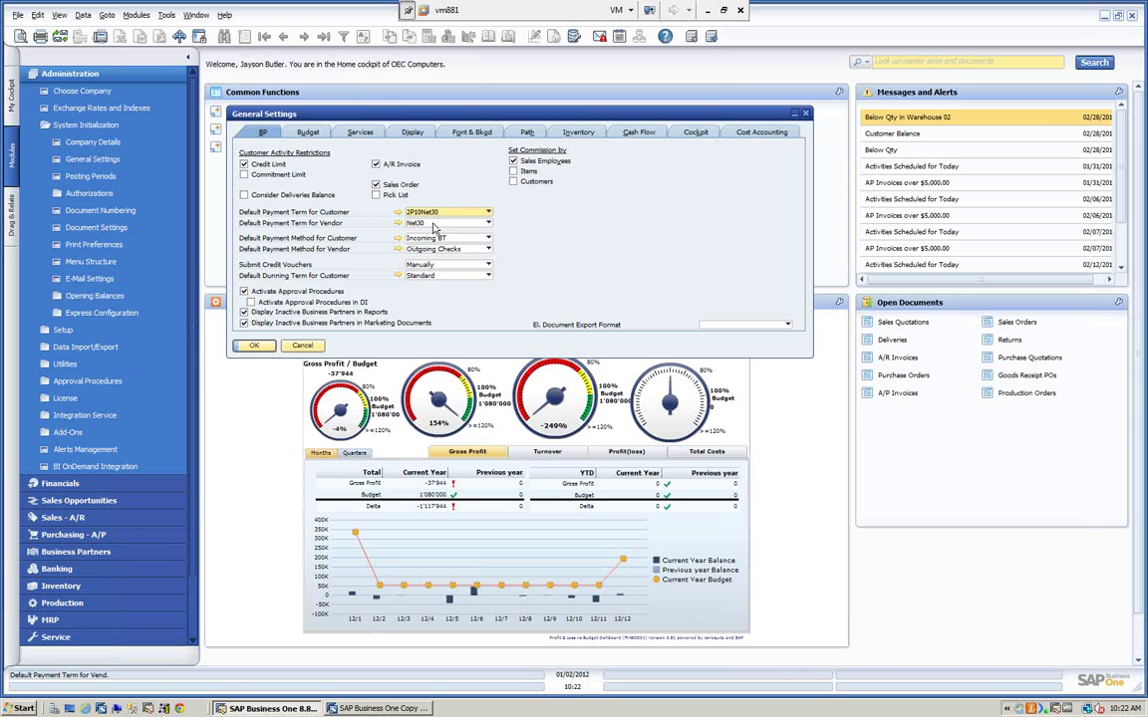
pyautogui.click(399, 221)
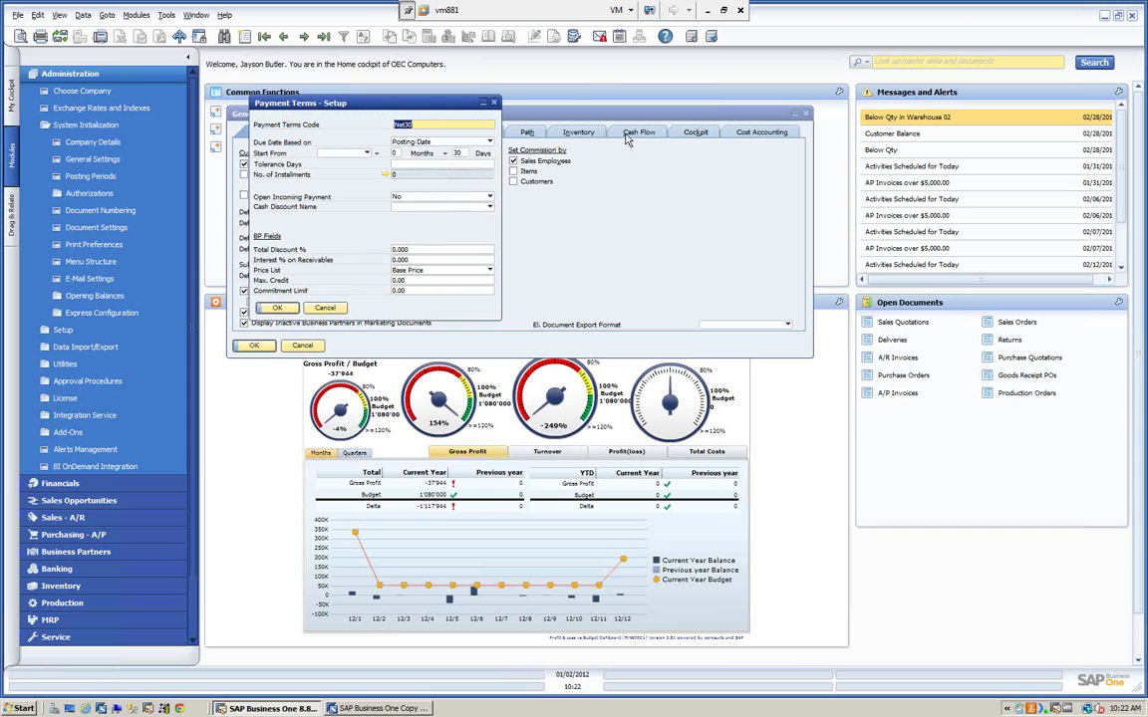
pyautogui.moveTo(367, 105); pyautogui.dragTo(573, 110)
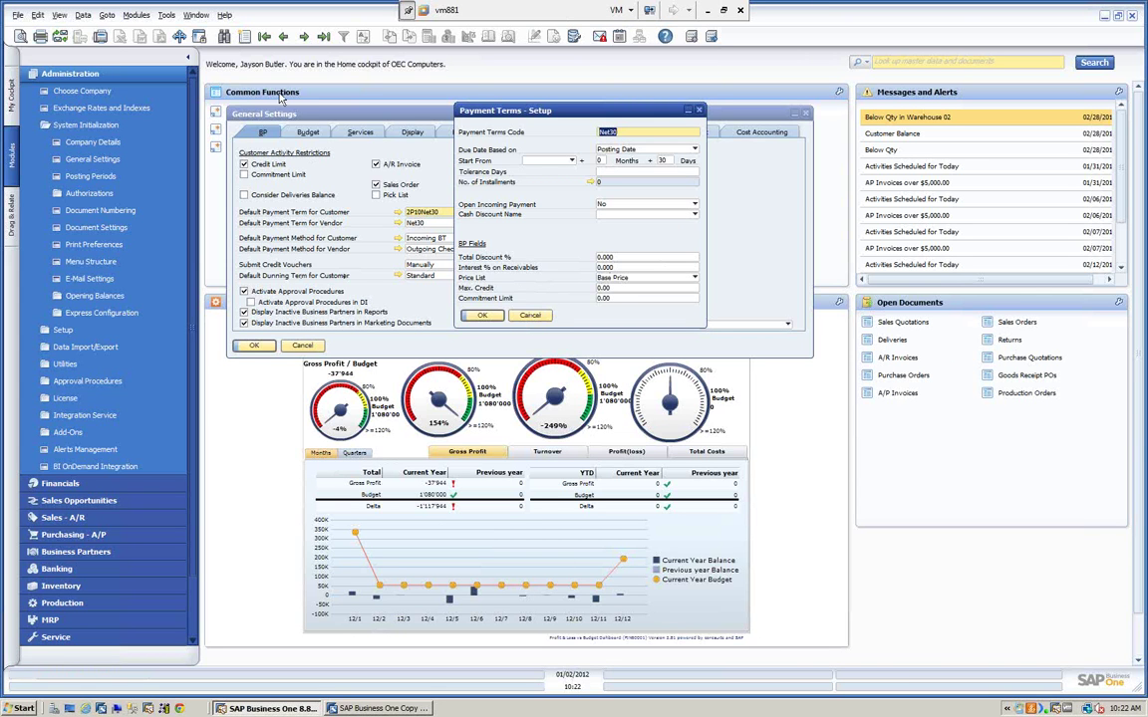
pyautogui.click(531, 316)
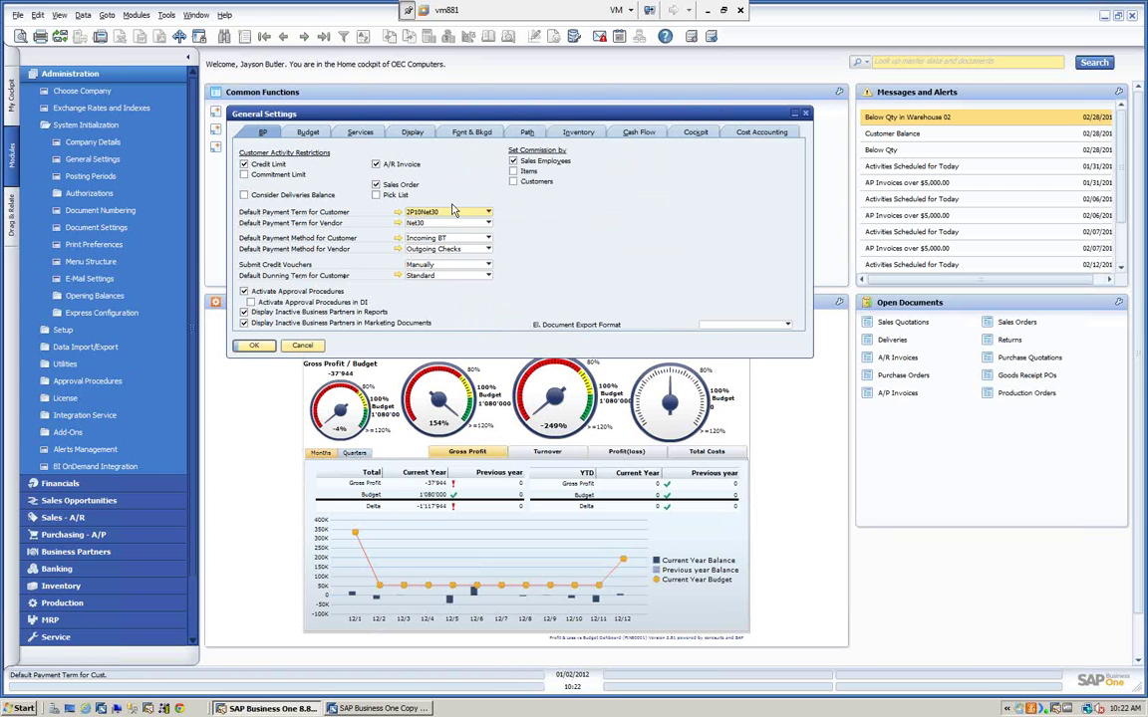
pyautogui.click(301, 347)
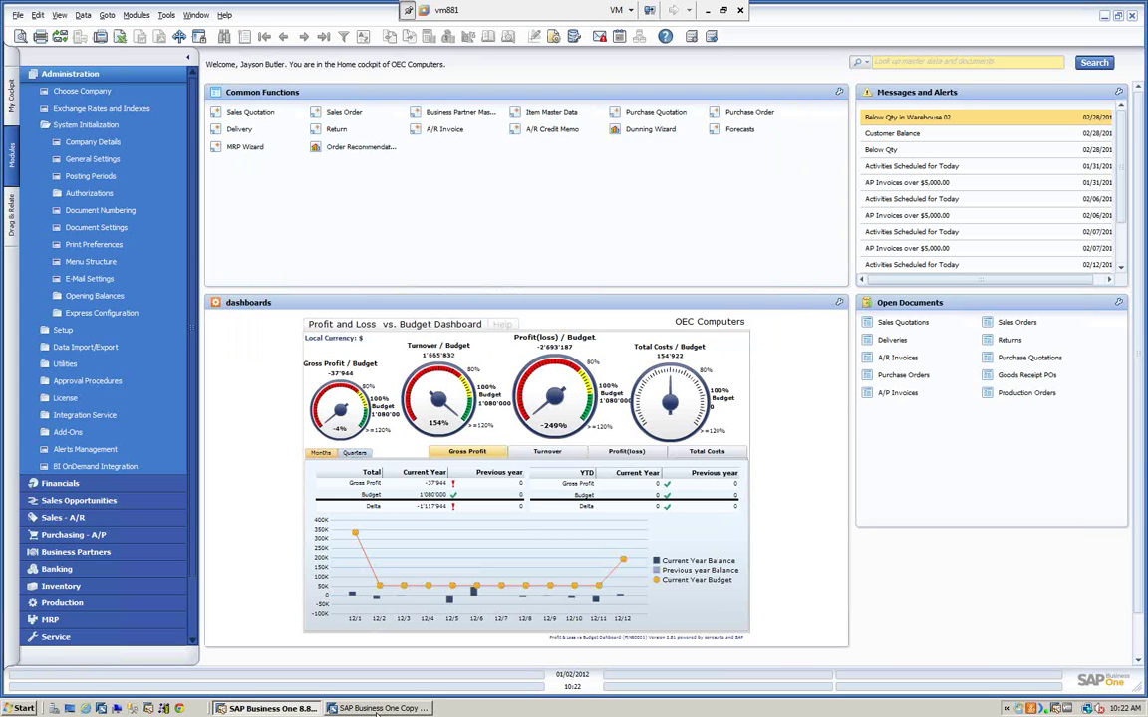
# - Bring Copy Express back to the front and change the View dependency display option
pyautogui.click(377, 709)
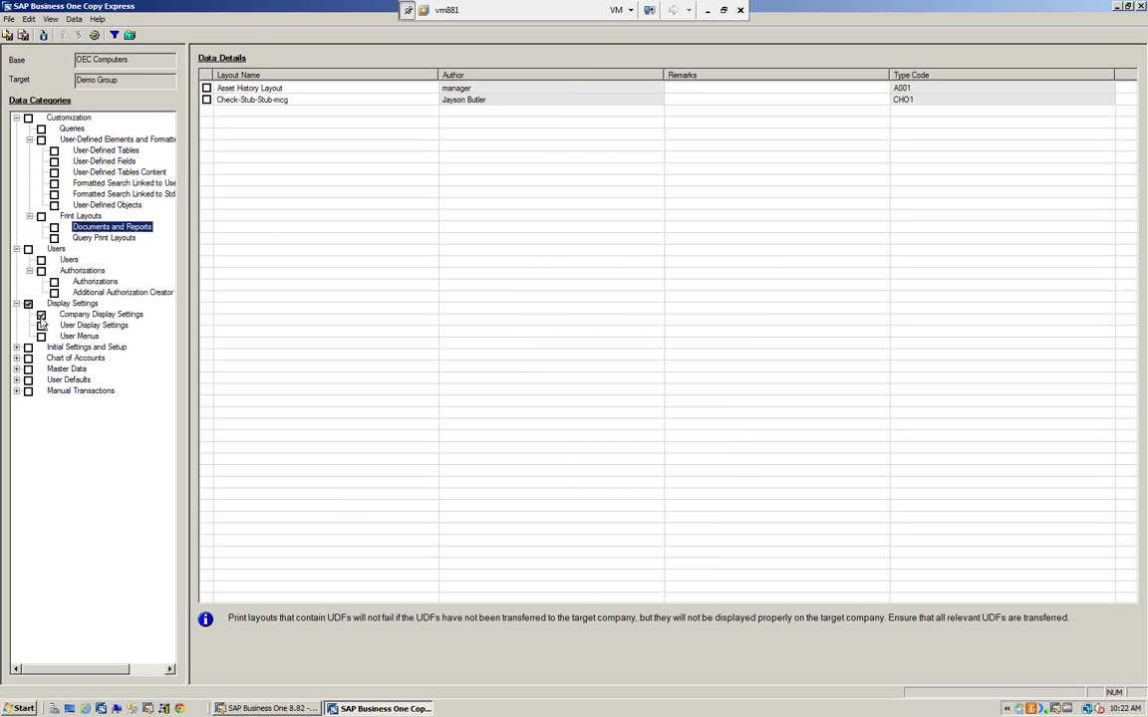
pyautogui.click(52, 20)
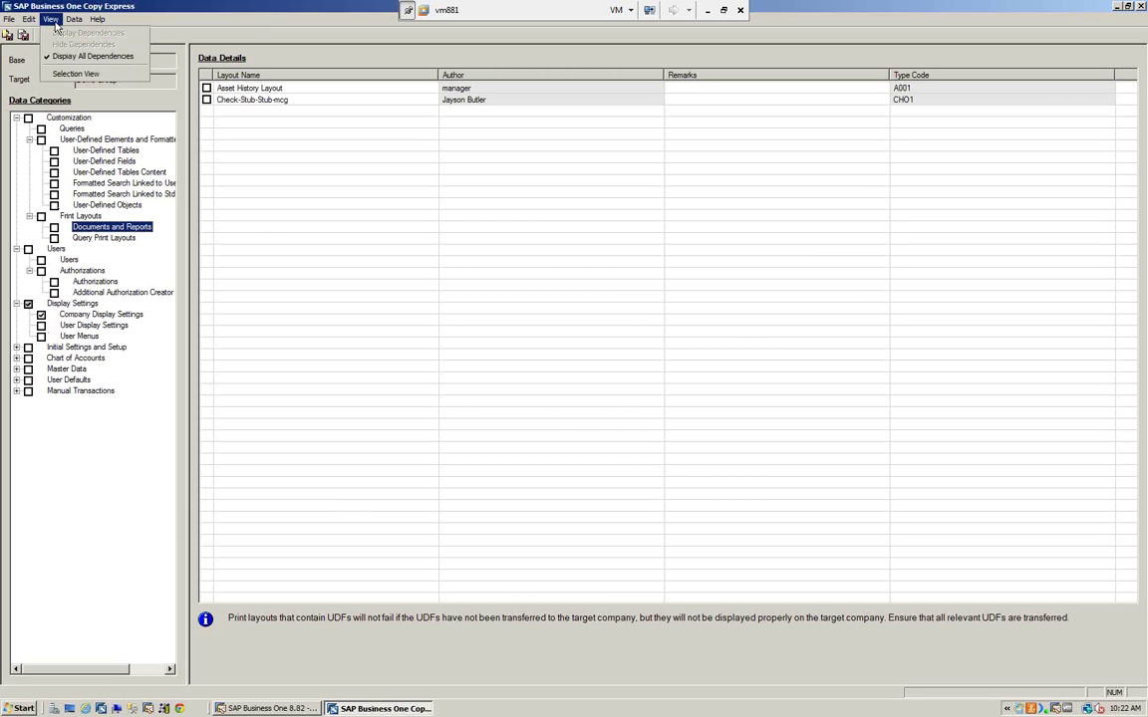
pyautogui.click(52, 20)
pyautogui.click(51, 20)
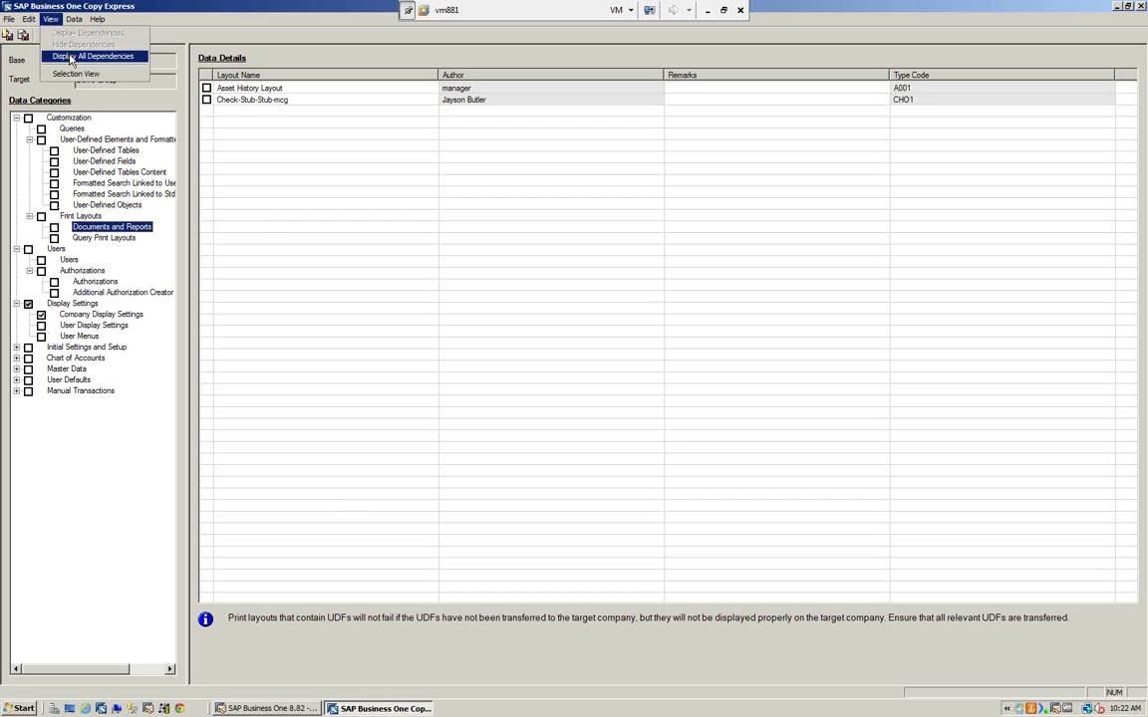
pyautogui.click(66, 46)
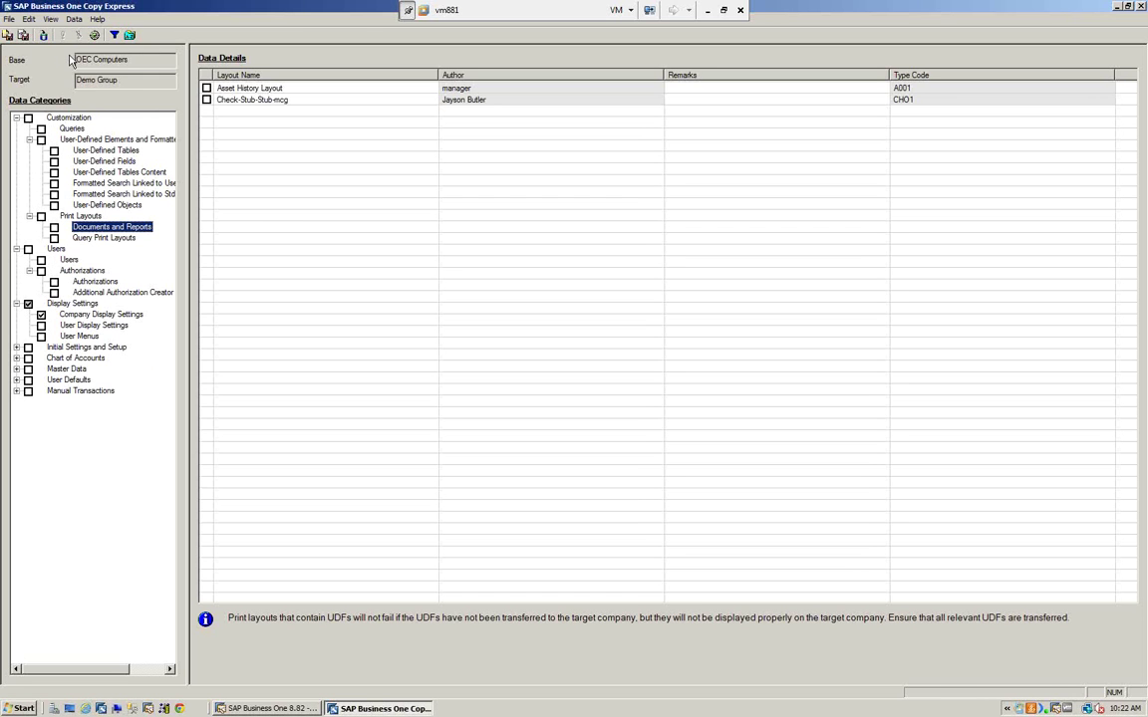
# - Tick User Display Settings, Users, UDFs and UDTs, clear them, then expand Initial Settings and Setup
pyautogui.click(41, 325)
pyautogui.click(41, 259)
pyautogui.click(54, 160)
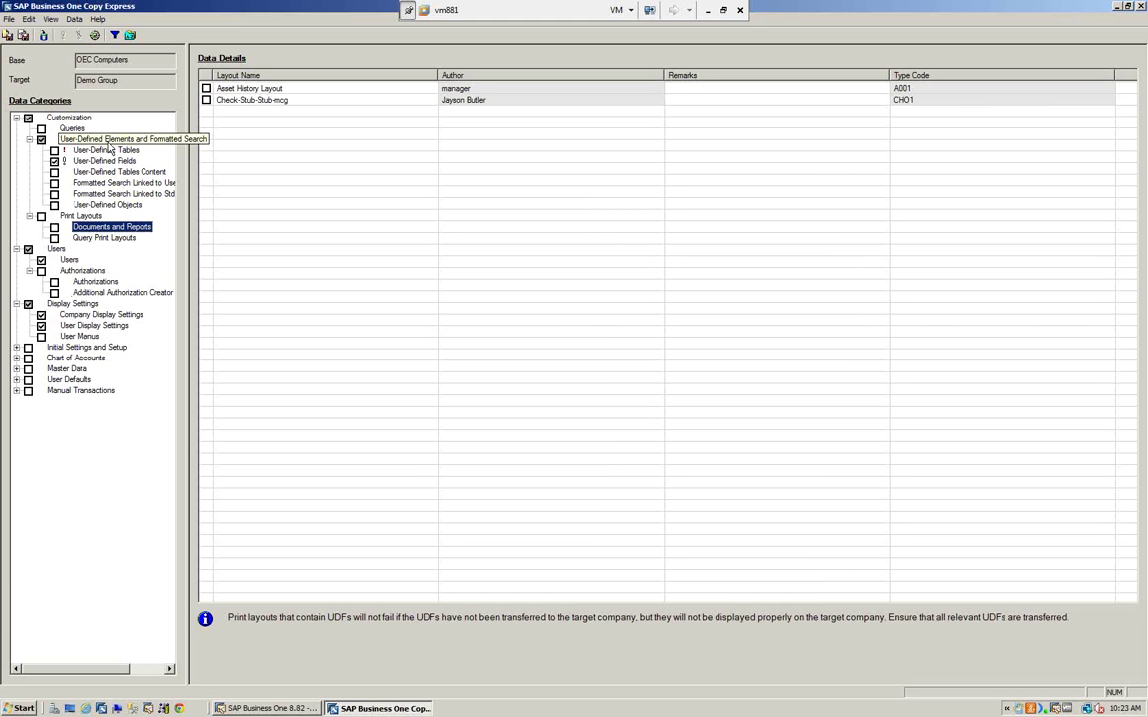
pyautogui.click(54, 150)
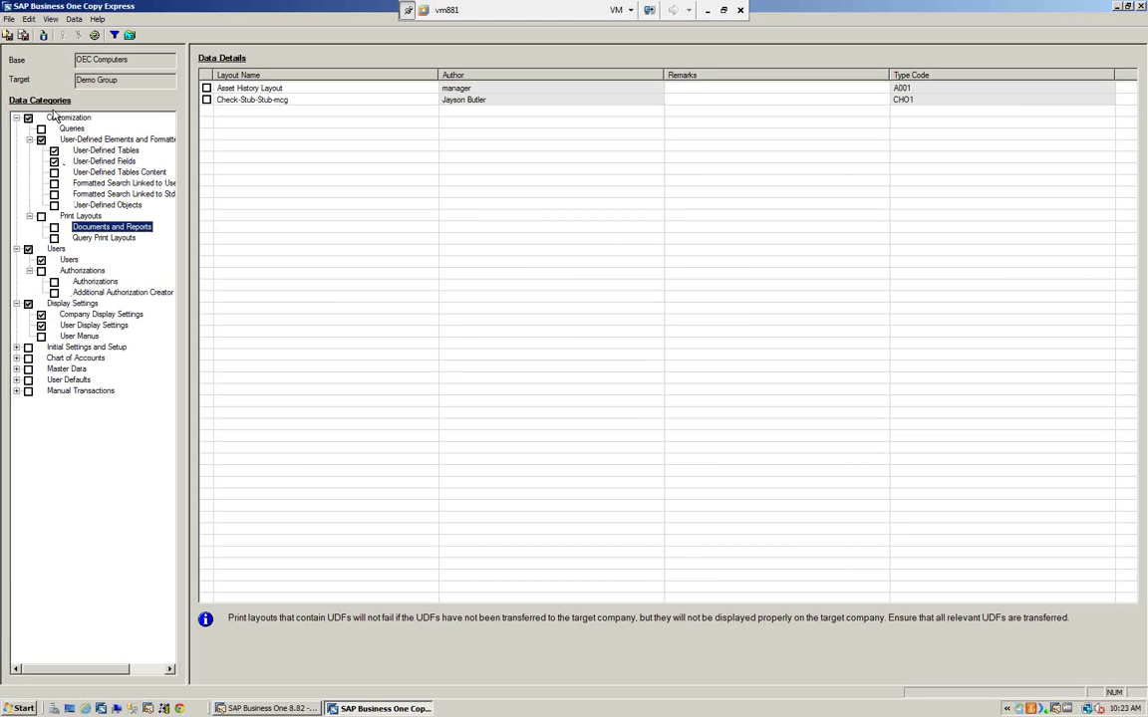
pyautogui.click(28, 117)
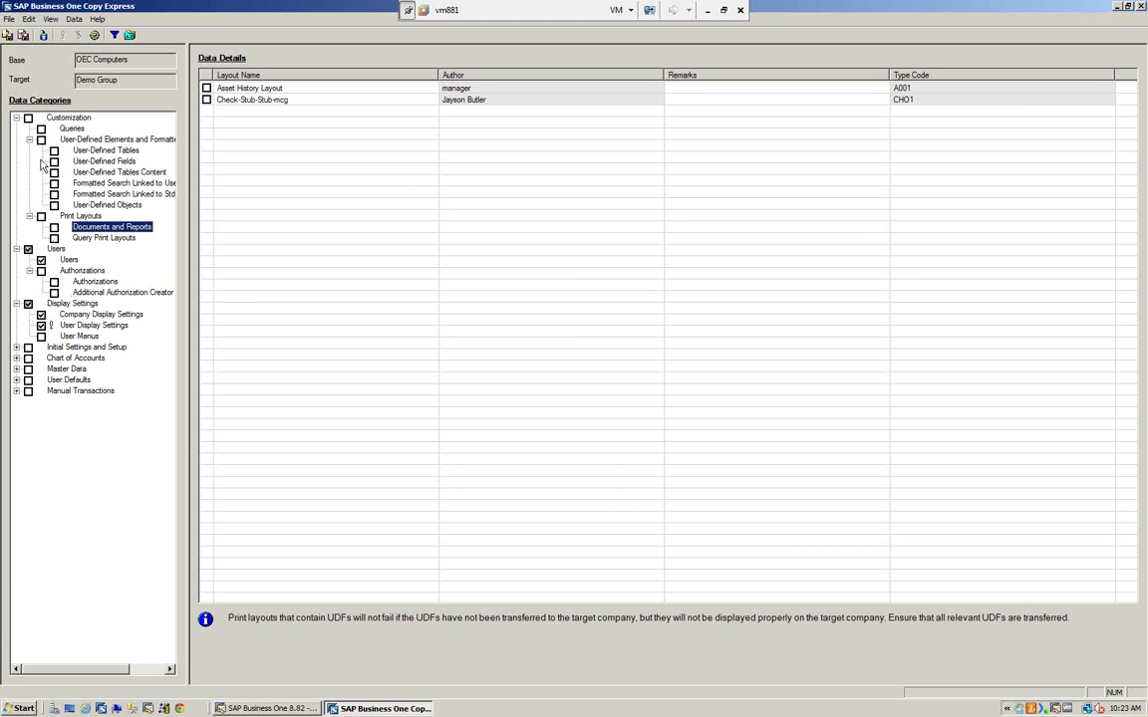
pyautogui.click(28, 249)
pyautogui.click(16, 347)
# - Under Finance > Settings, mark COA Settings and Currency Settings for copying
pyautogui.click(29, 368)
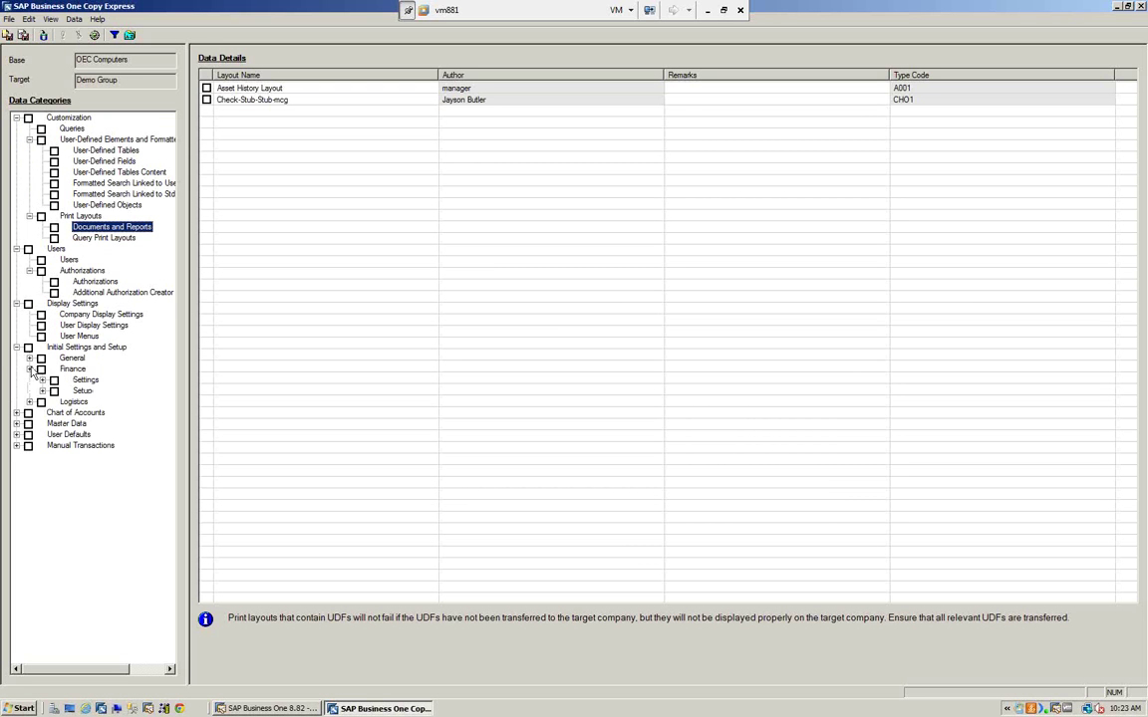
pyautogui.click(42, 381)
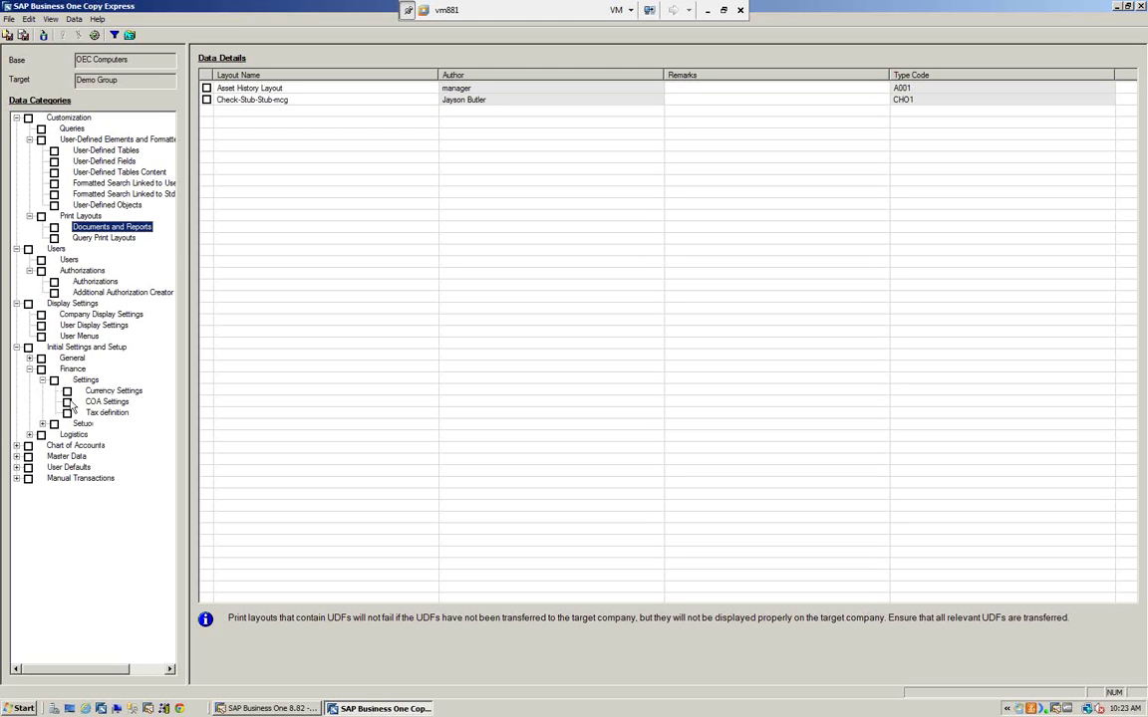
pyautogui.click(67, 401)
pyautogui.click(68, 391)
# - Turn Display All Dependences off and back on in the View menu
pyautogui.click(50, 19)
pyautogui.click(63, 56)
pyautogui.click(50, 19)
pyautogui.click(56, 57)
# - Untick Currency Settings, start a copy to Demo Group, and decline the dependency warning
pyautogui.click(67, 393)
pyautogui.click(41, 36)
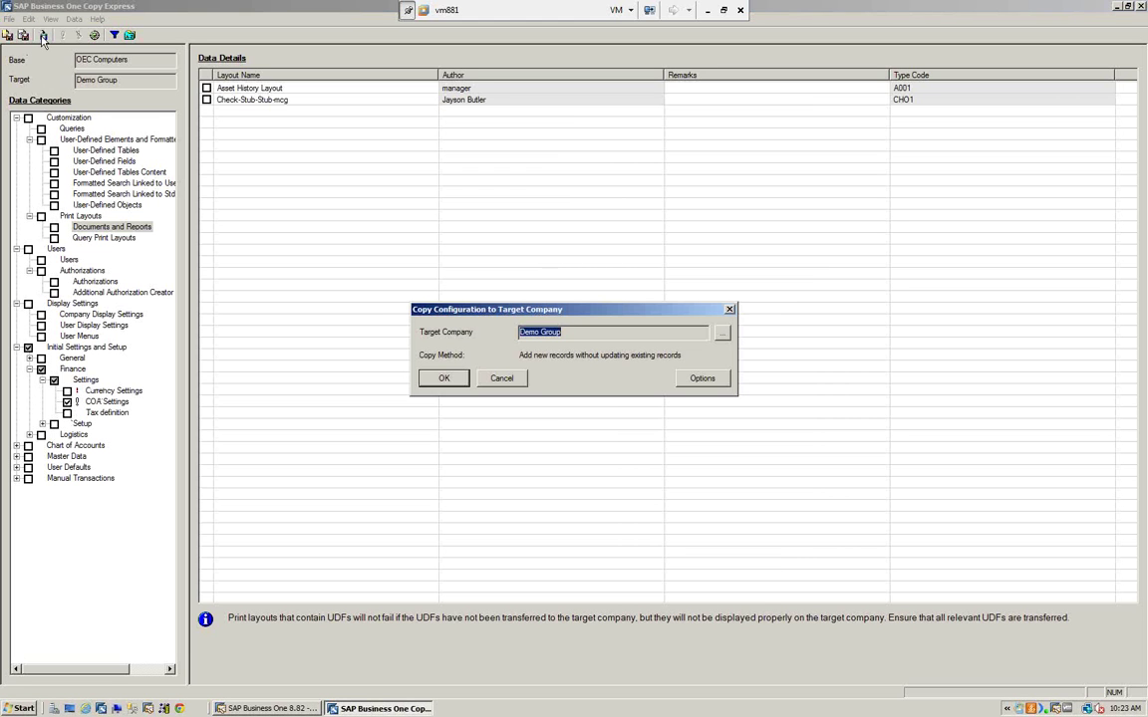
pyautogui.click(444, 379)
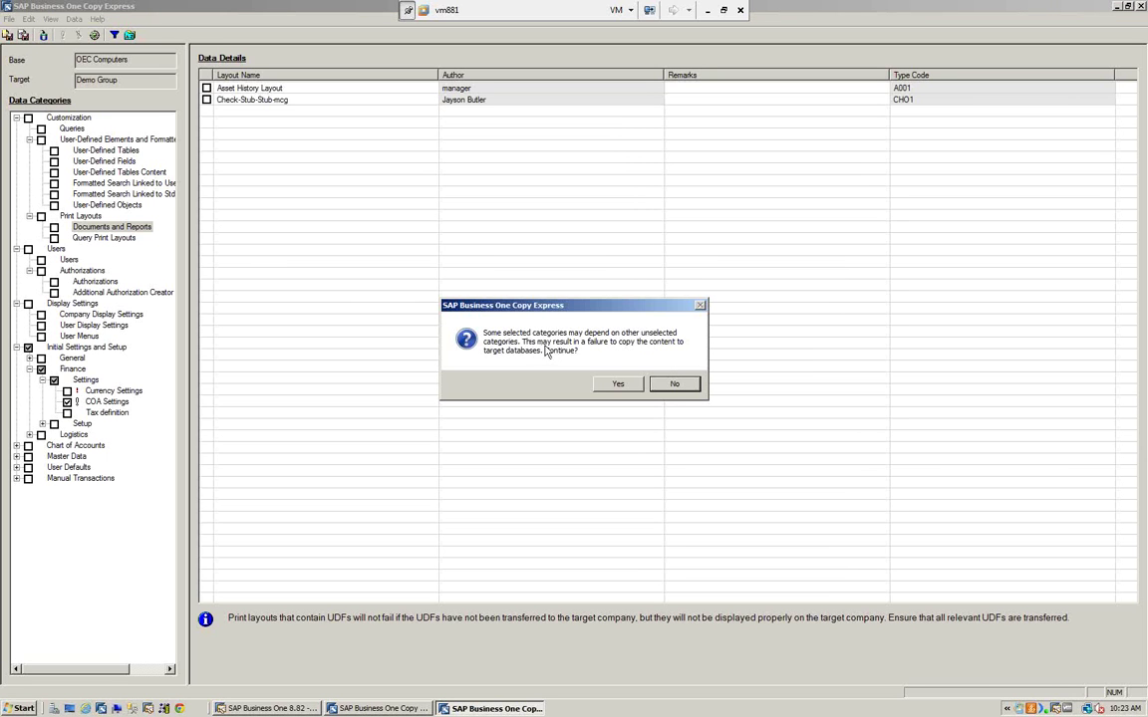
pyautogui.click(674, 383)
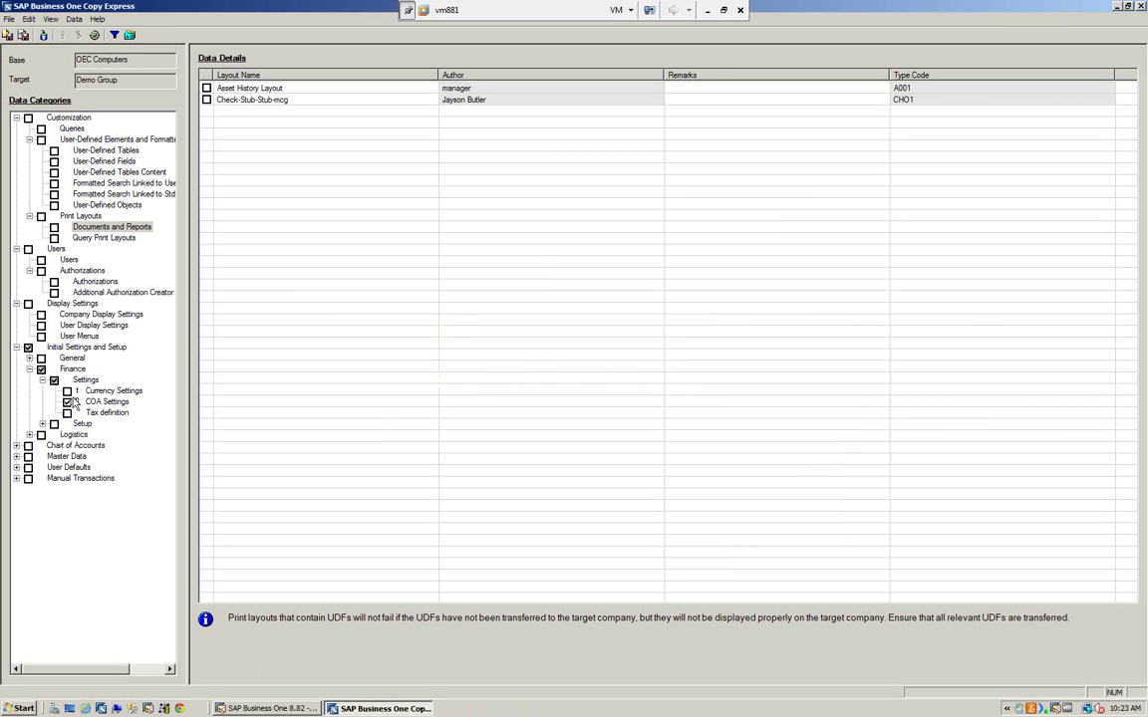
# - Clear Initial Settings and Setup and mark User-Defined Tables, ticking every listed table
pyautogui.click(28, 349)
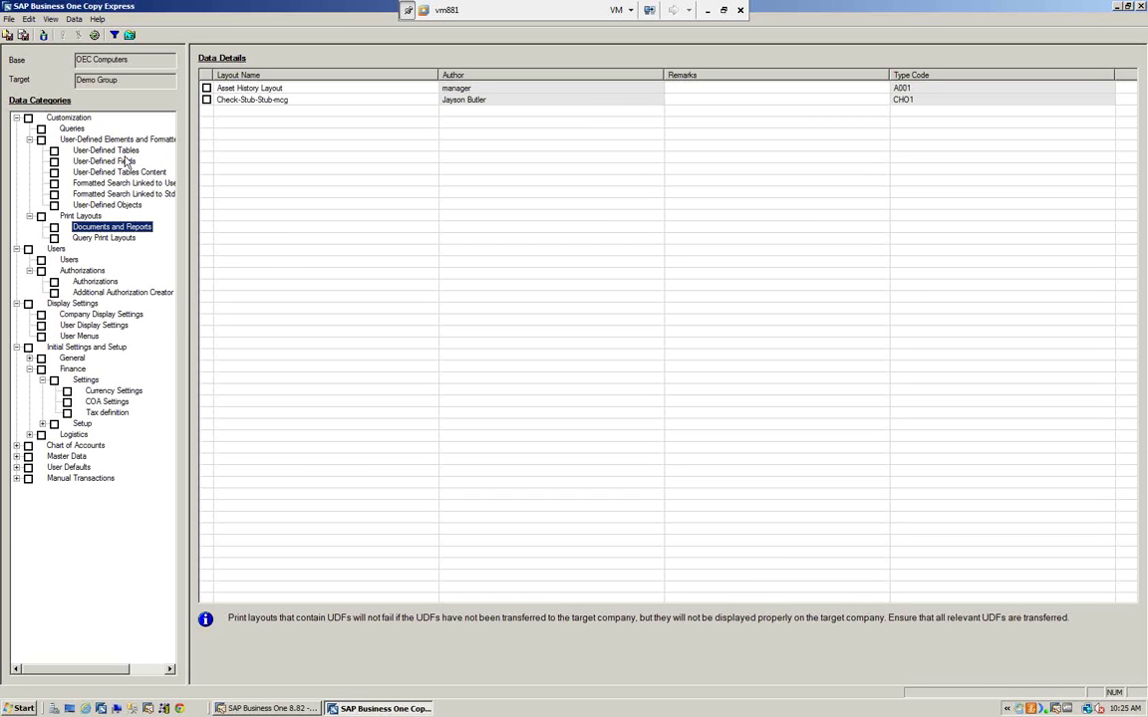
pyautogui.click(55, 151)
# - Untick all user-defined tables, tick SWA_LD_LAYOUTPRINT and SWA_LD_LAYOUTSRC, then clear them and collapse Customization
pyautogui.click(100, 150)
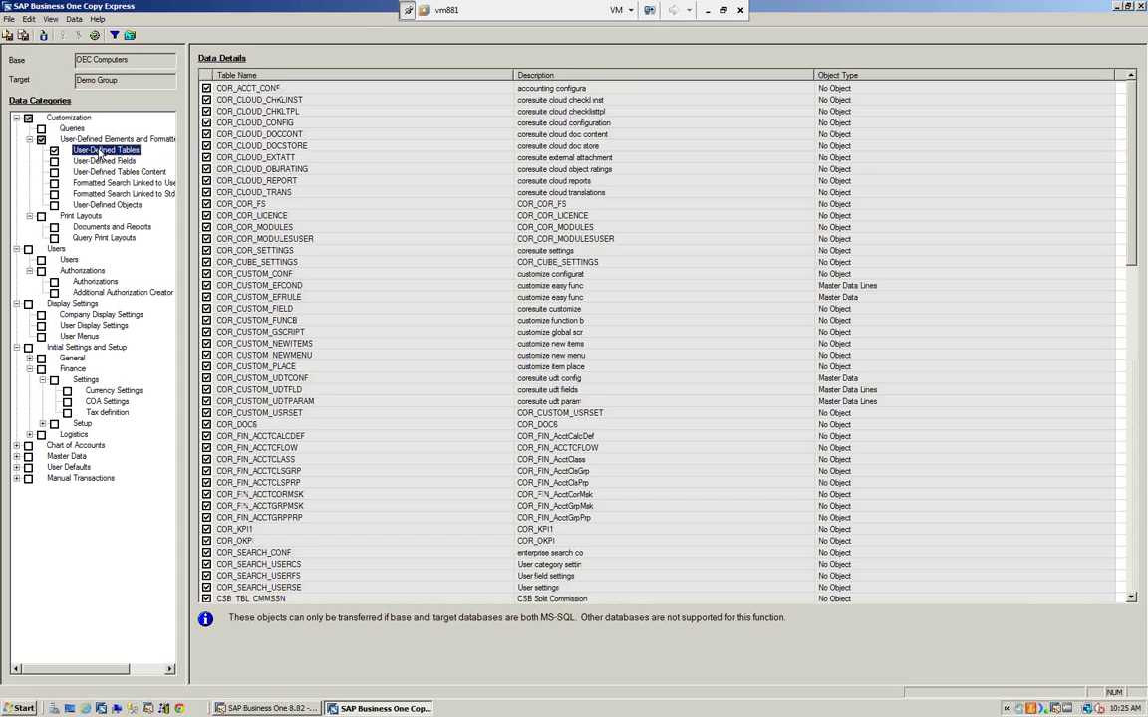
pyautogui.click(206, 81)
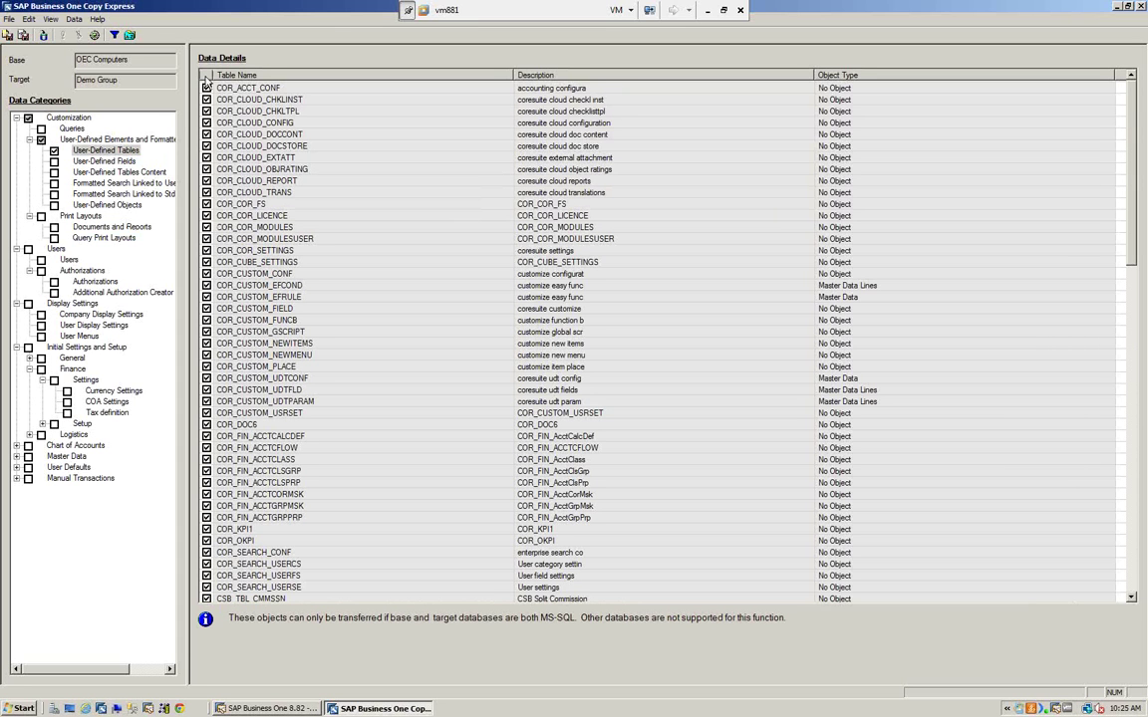
pyautogui.click(206, 79)
pyautogui.scroll(-20, 439, 302)
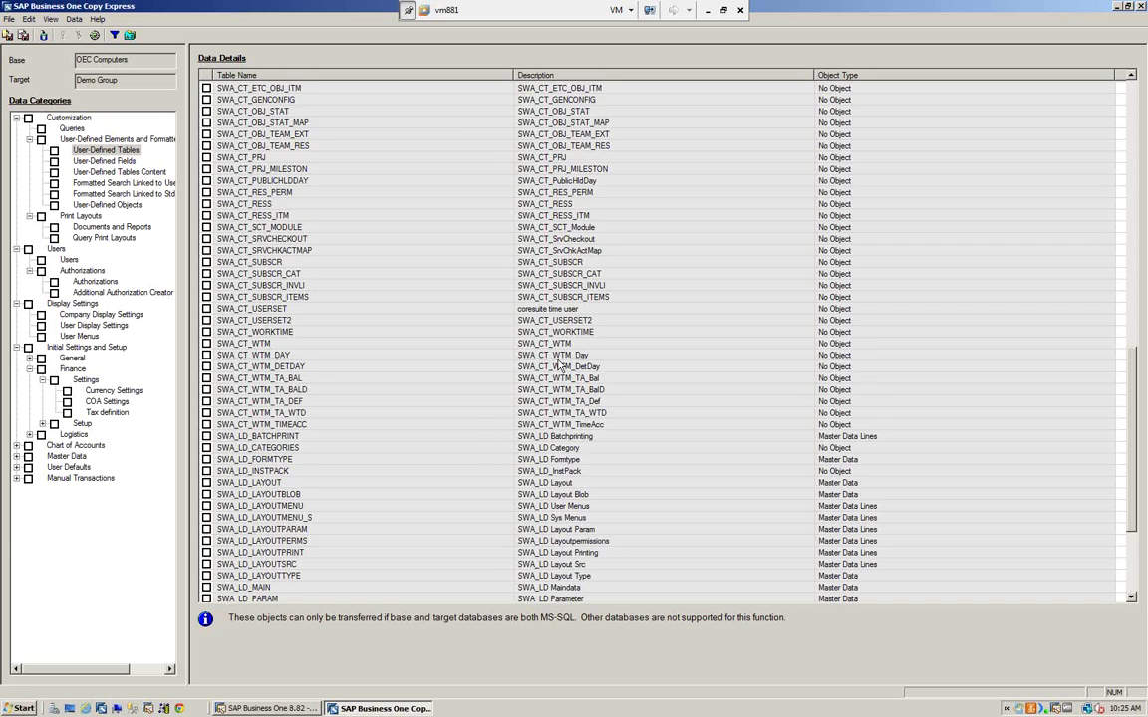
pyautogui.scroll(-5, 558, 366)
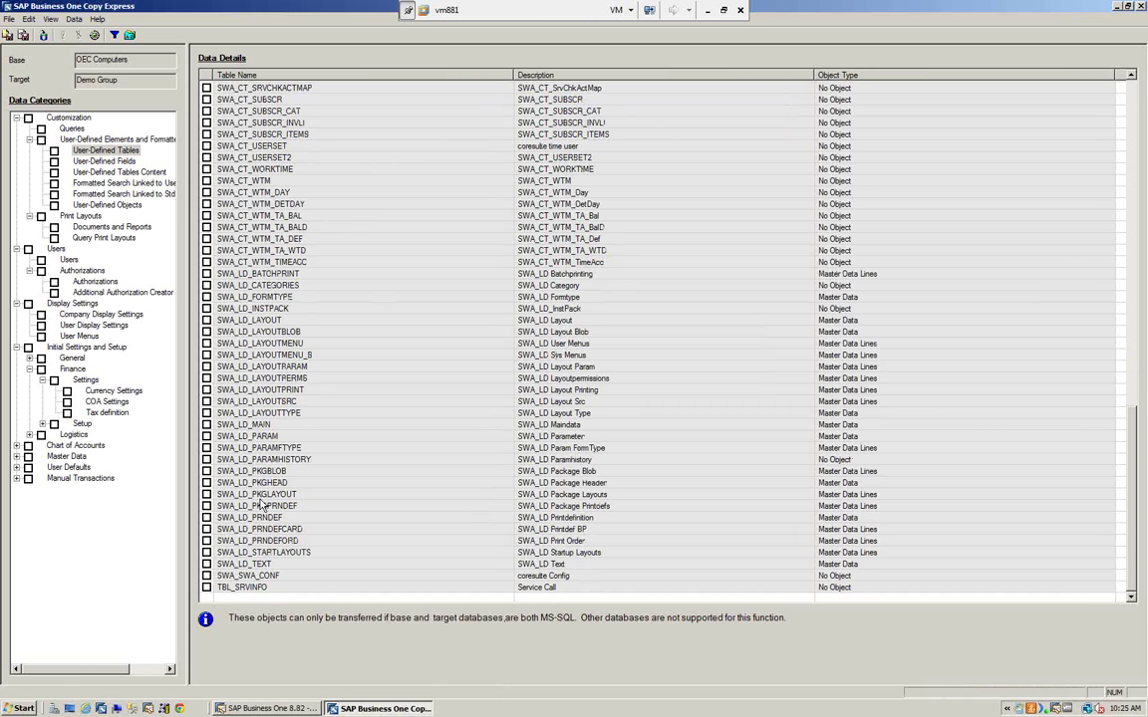
pyautogui.click(206, 390)
pyautogui.click(206, 402)
pyautogui.click(54, 150)
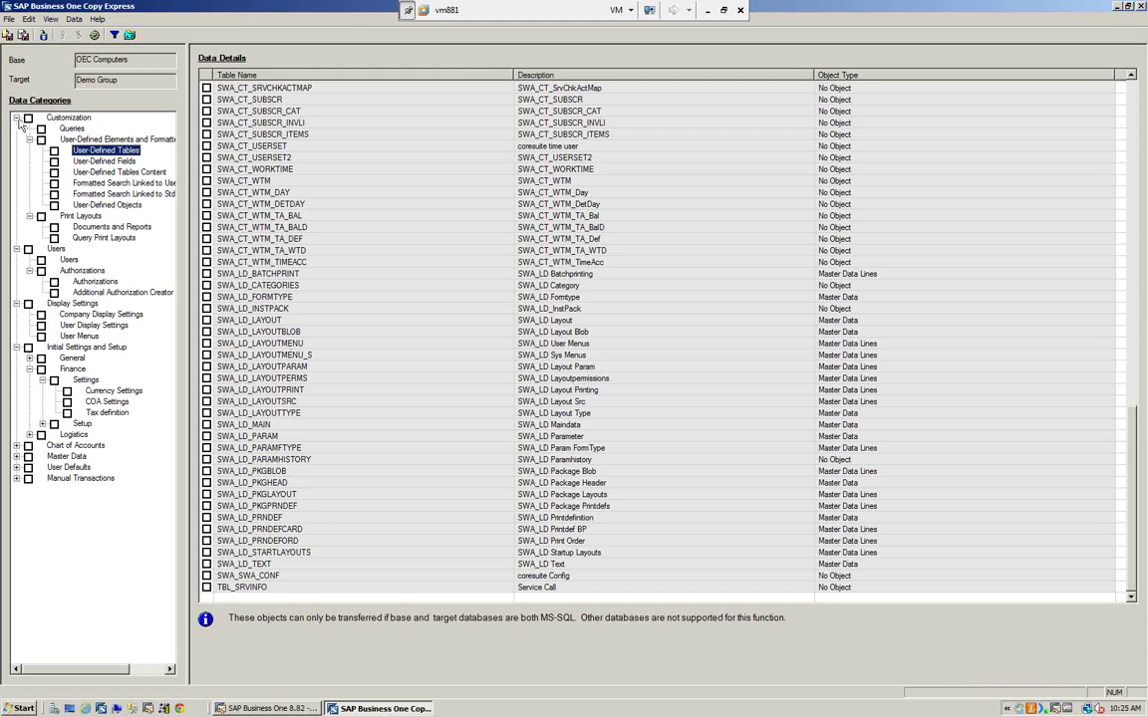
pyautogui.click(16, 117)
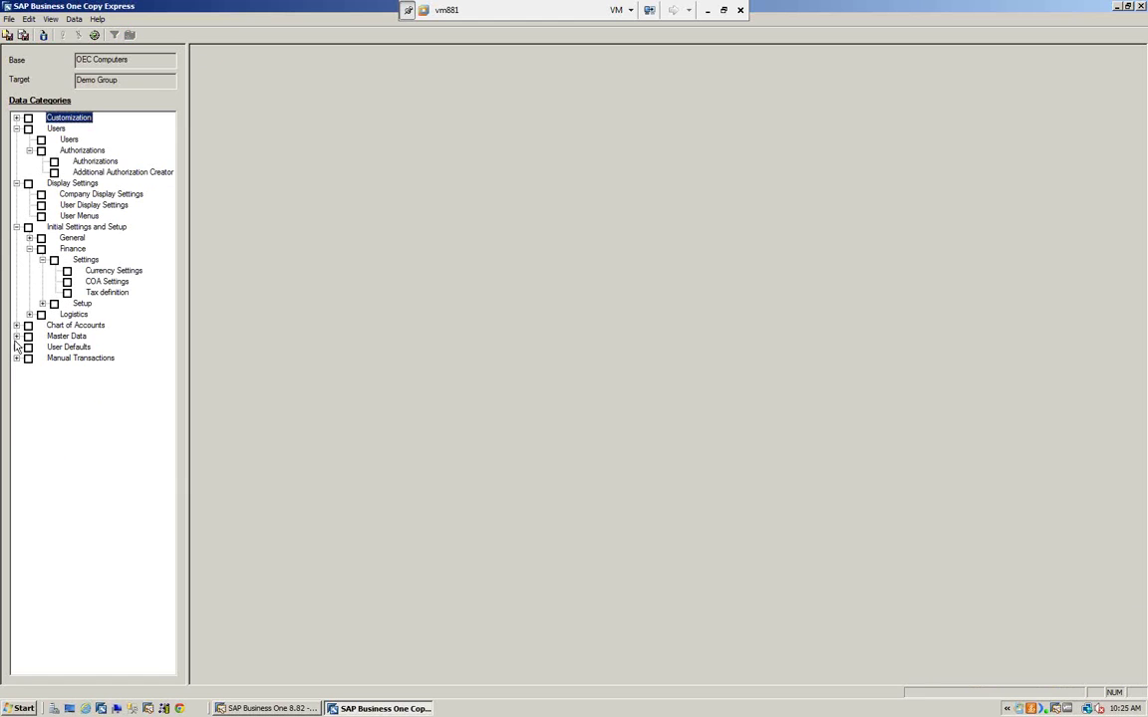
# - Expand Master Data, General Settings, General Setup and Finance Setup in the category tree
pyautogui.click(16, 336)
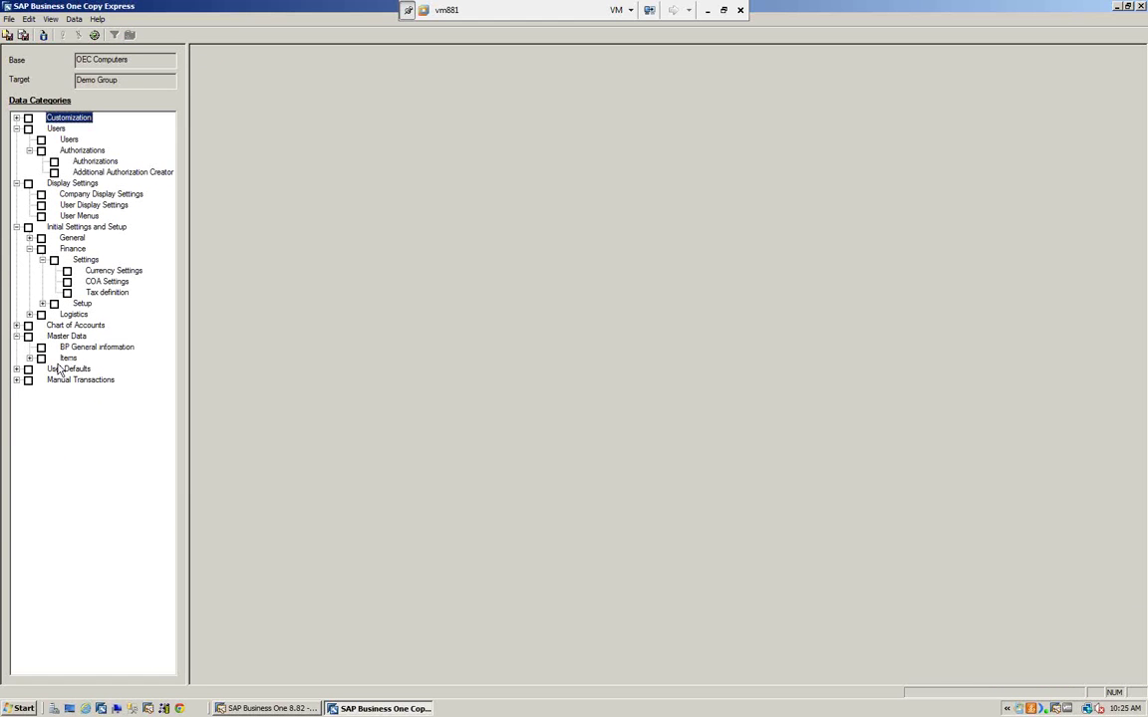
pyautogui.click(29, 238)
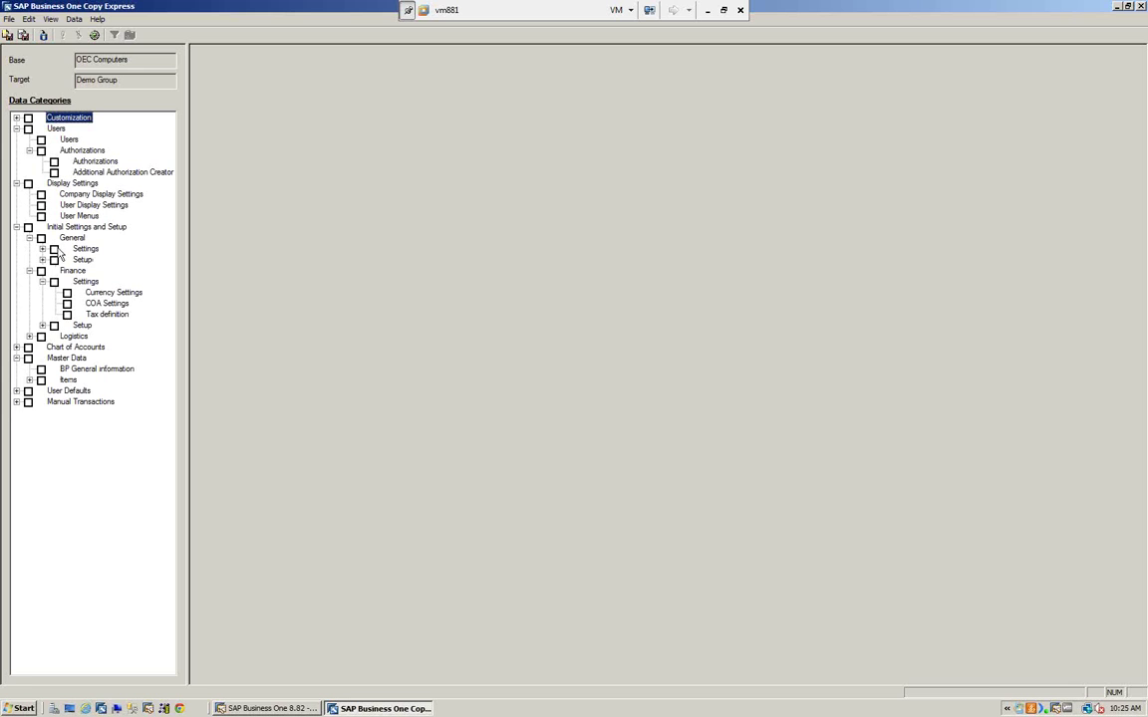
pyautogui.click(41, 250)
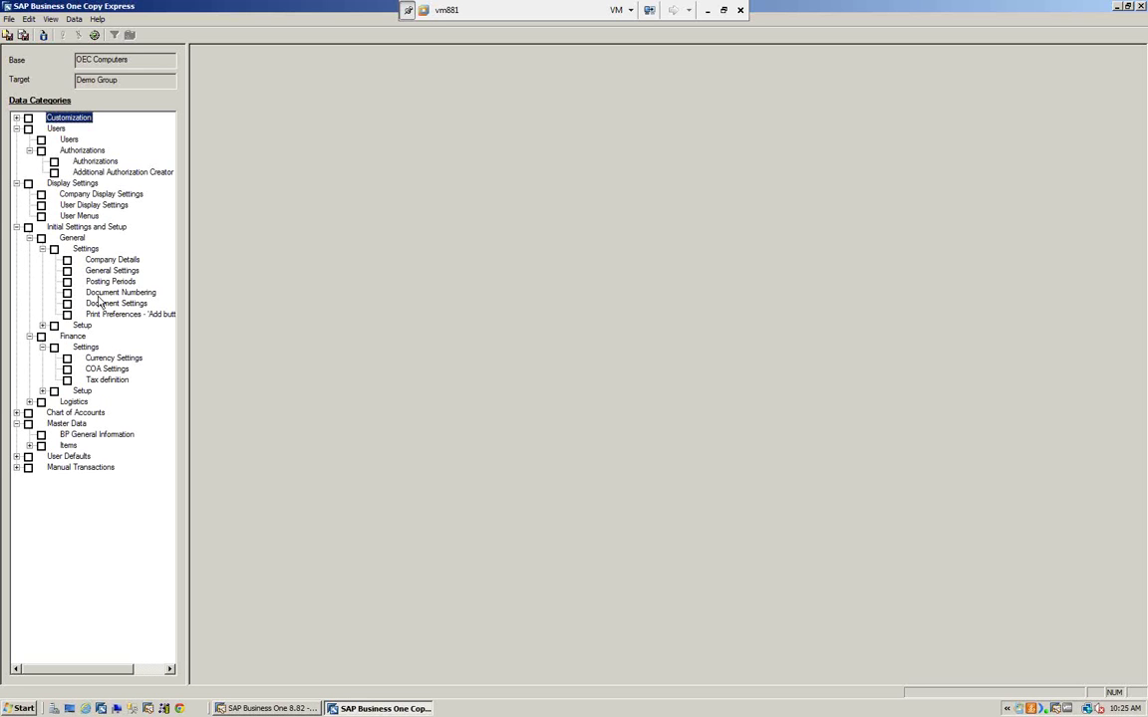
pyautogui.click(42, 326)
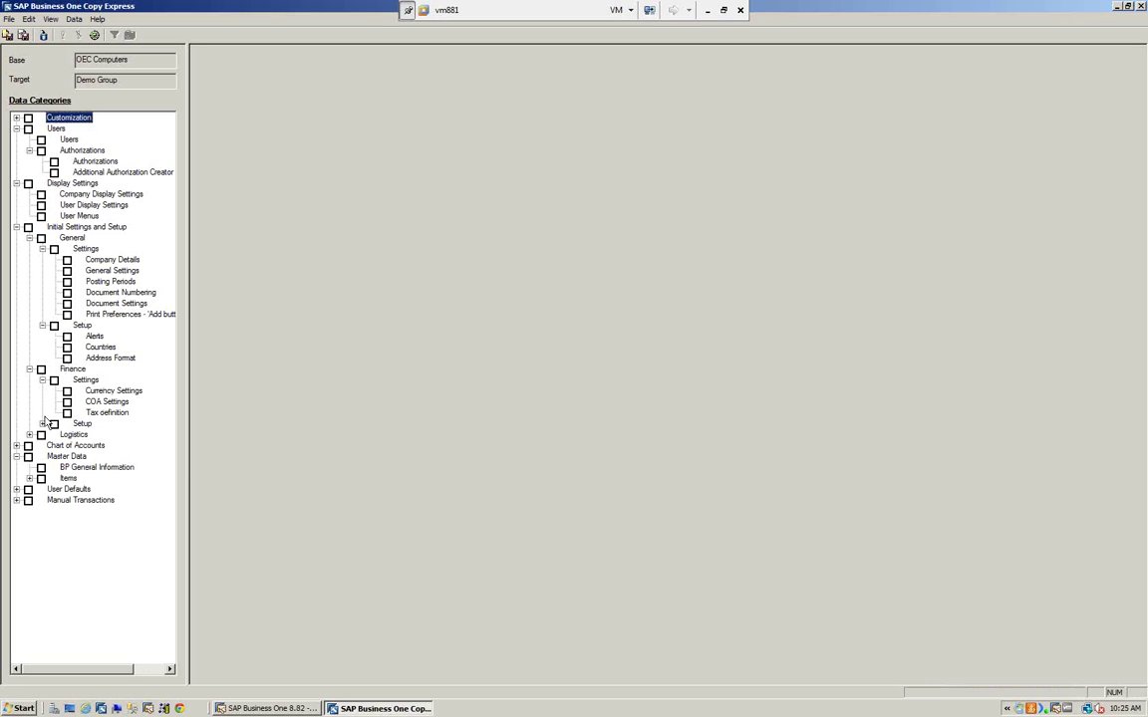
pyautogui.click(42, 425)
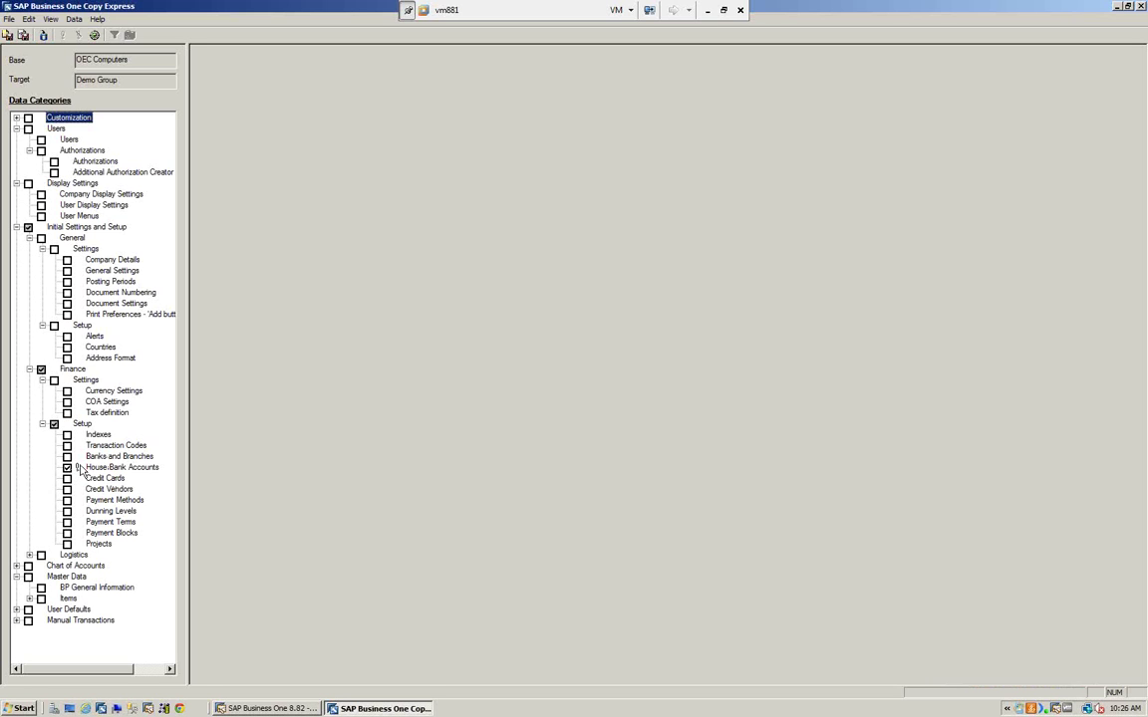
# - Switch on Display All Dependences in the View menu
pyautogui.click(50, 19)
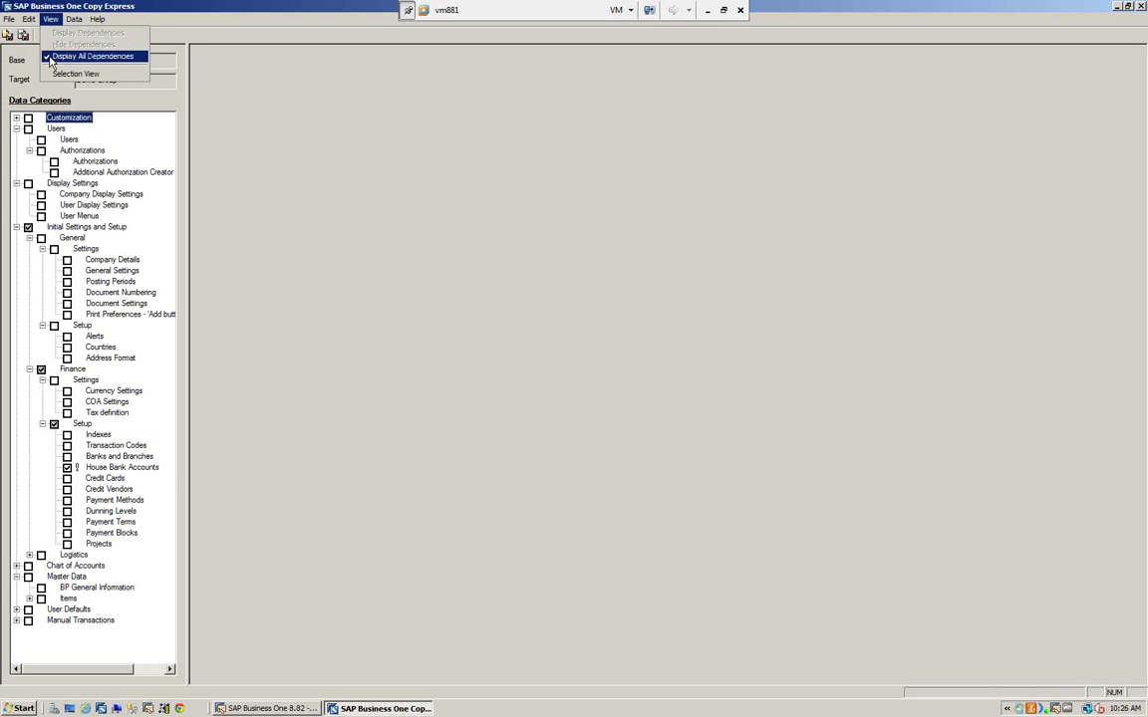
pyautogui.click(49, 60)
pyautogui.click(48, 20)
pyautogui.click(52, 58)
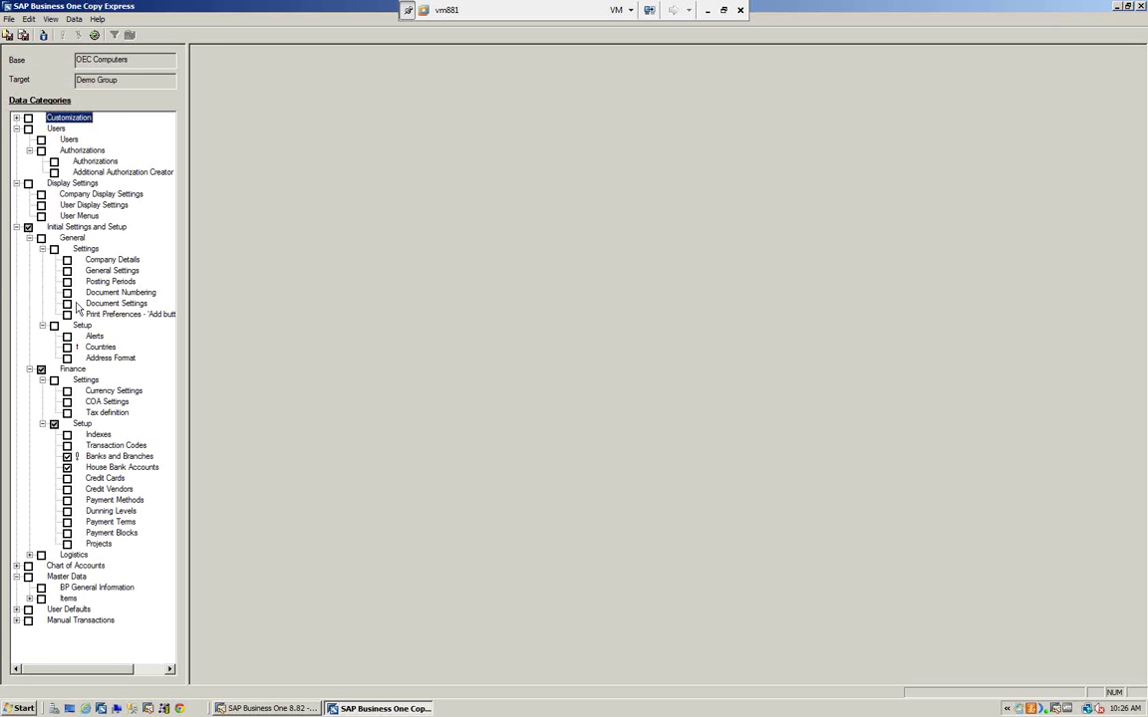
# - Tick Countries, then clear Finance Setup and all Initial Settings and Setup selections
pyautogui.click(67, 347)
pyautogui.click(54, 423)
pyautogui.click(28, 227)
# - Expand Logistics Settings and Setup and tick Manufacturers, listing all eight manufacturers from Dell to OEC
pyautogui.click(30, 555)
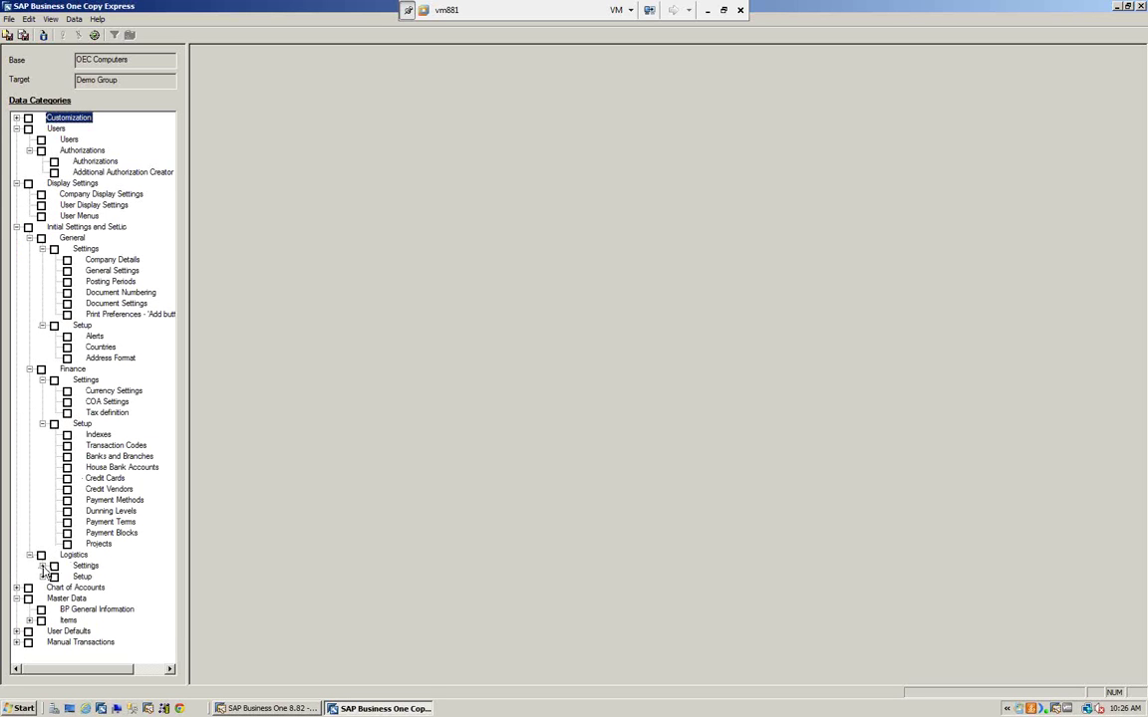
pyautogui.click(42, 565)
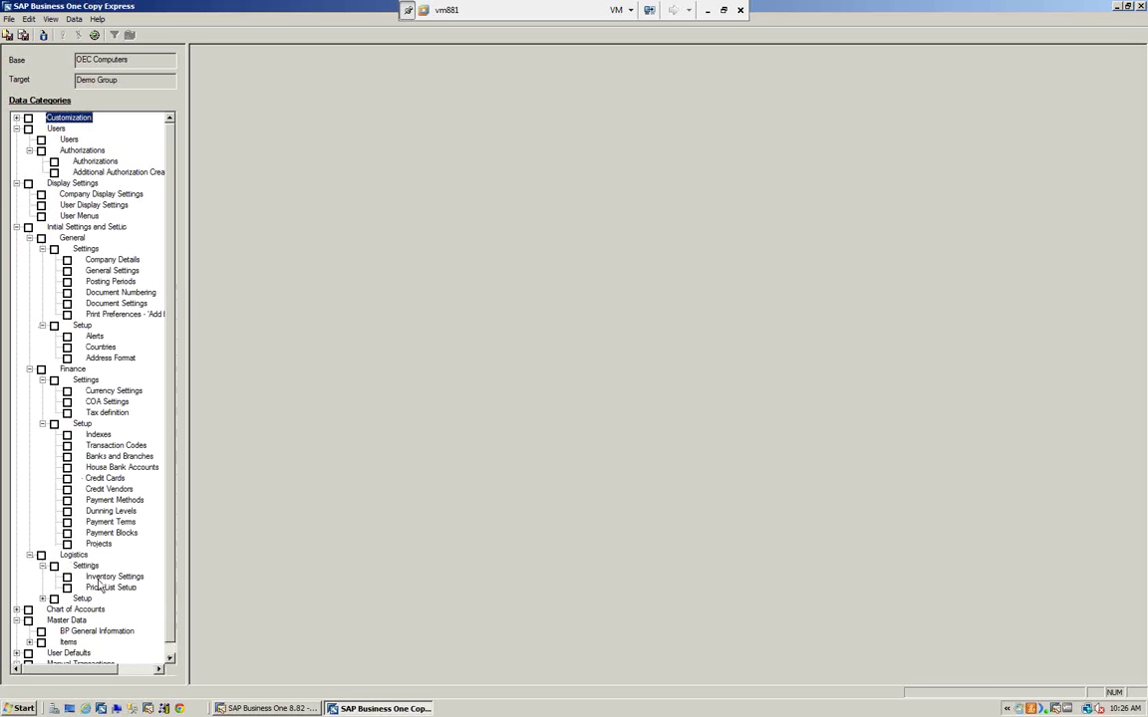
pyautogui.click(42, 599)
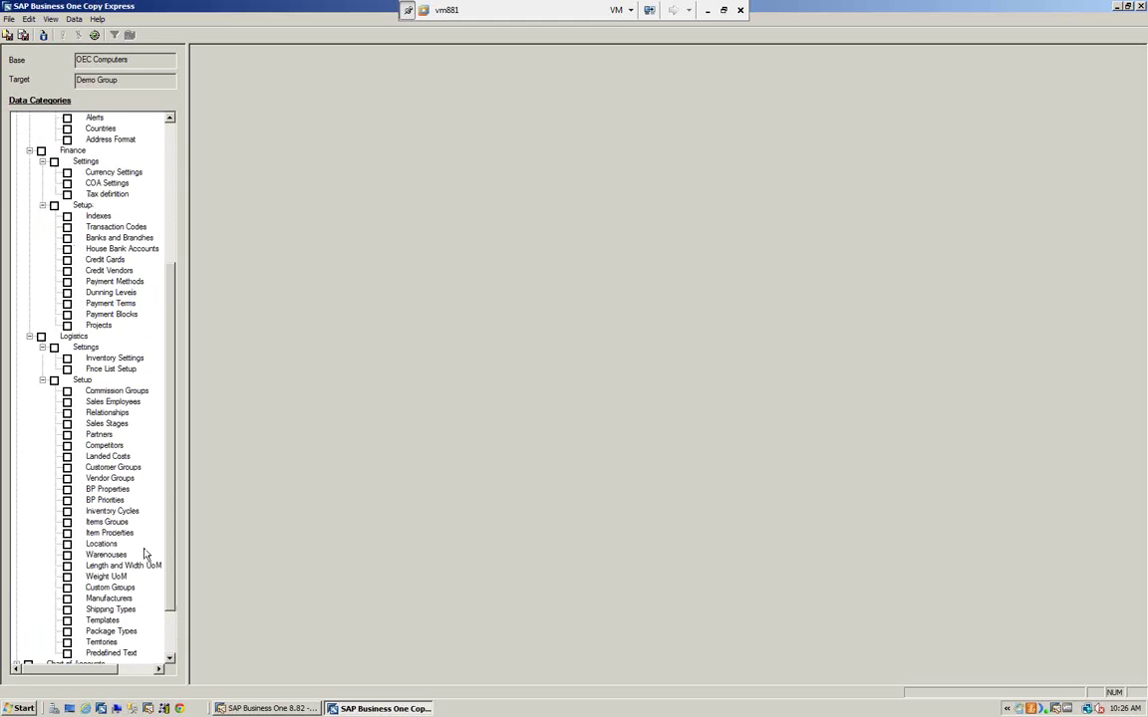
pyautogui.scroll(-2, 145, 550)
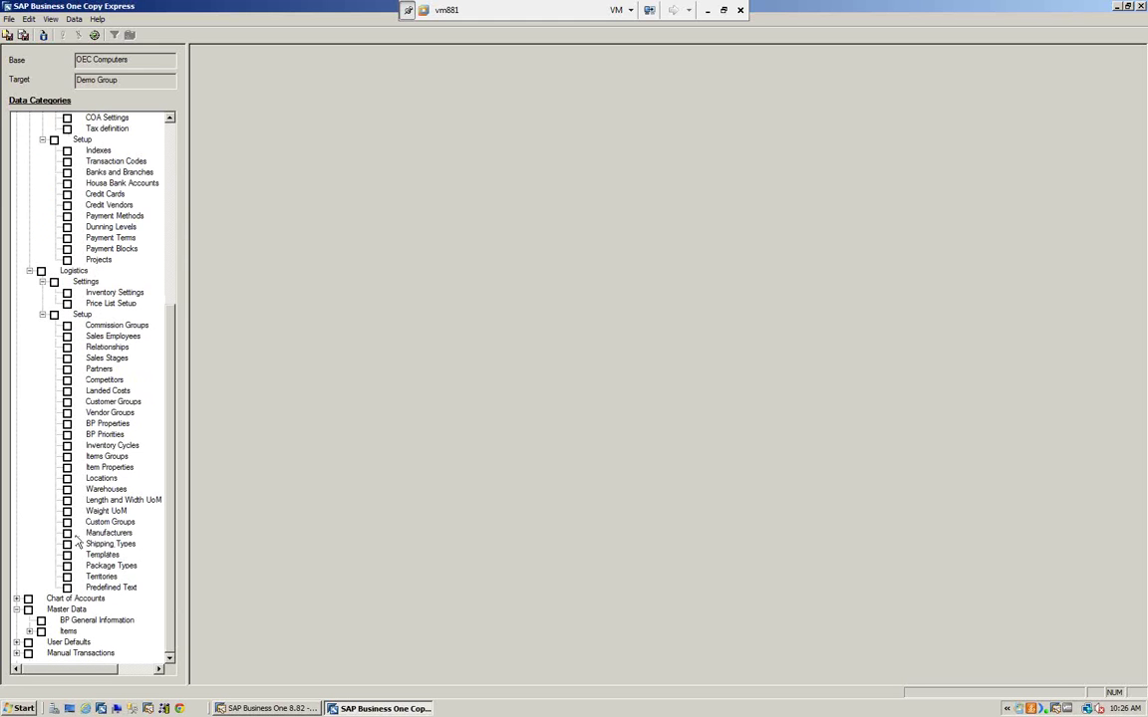
pyautogui.click(106, 535)
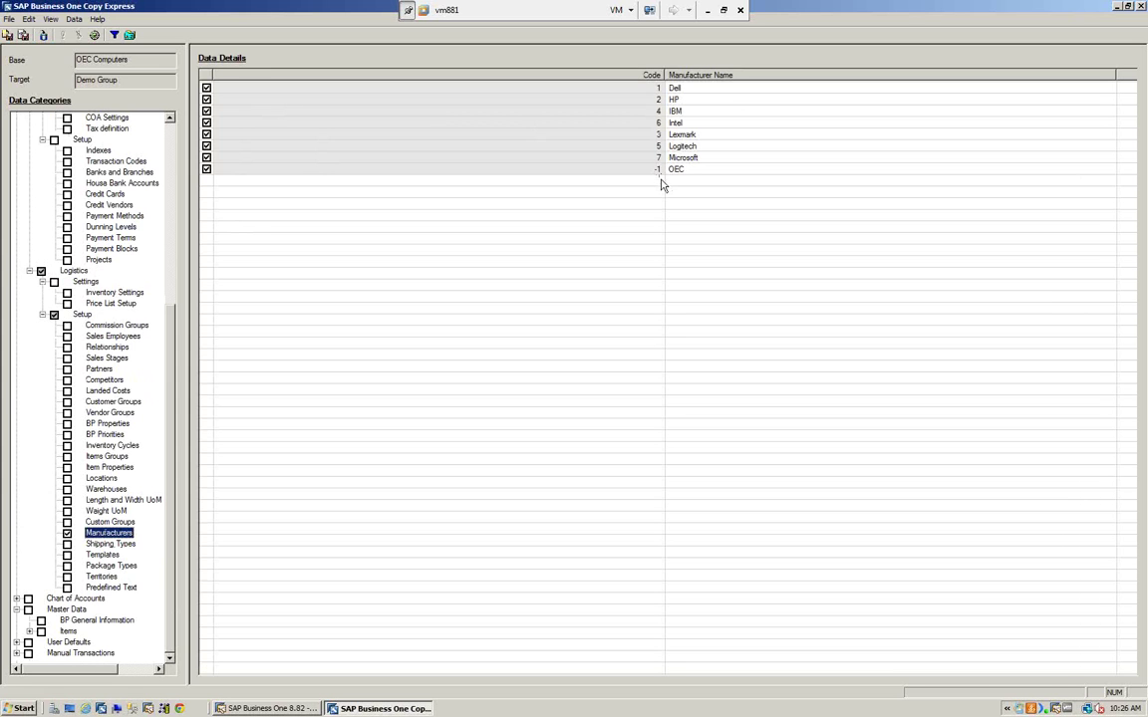
# - Untick all manufacturers, mark Lexmark, then load the BP General Information business partner list
pyautogui.click(204, 80)
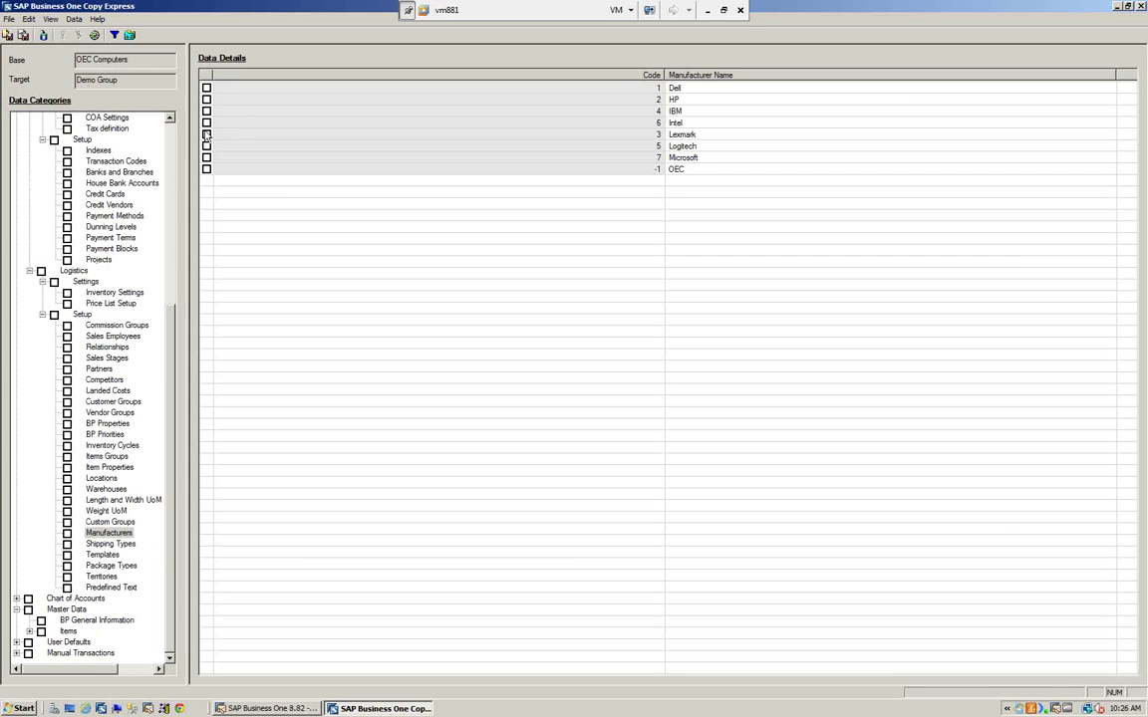
pyautogui.click(206, 135)
pyautogui.click(16, 599)
pyautogui.scroll(-2, 157, 460)
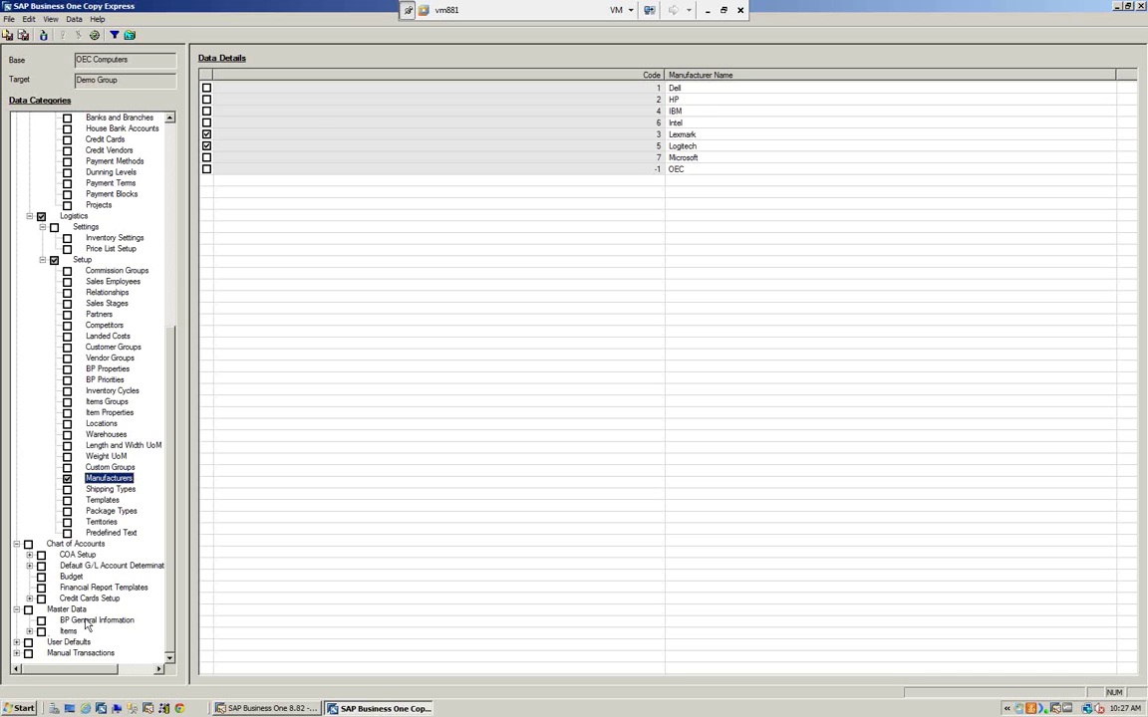
pyautogui.click(74, 621)
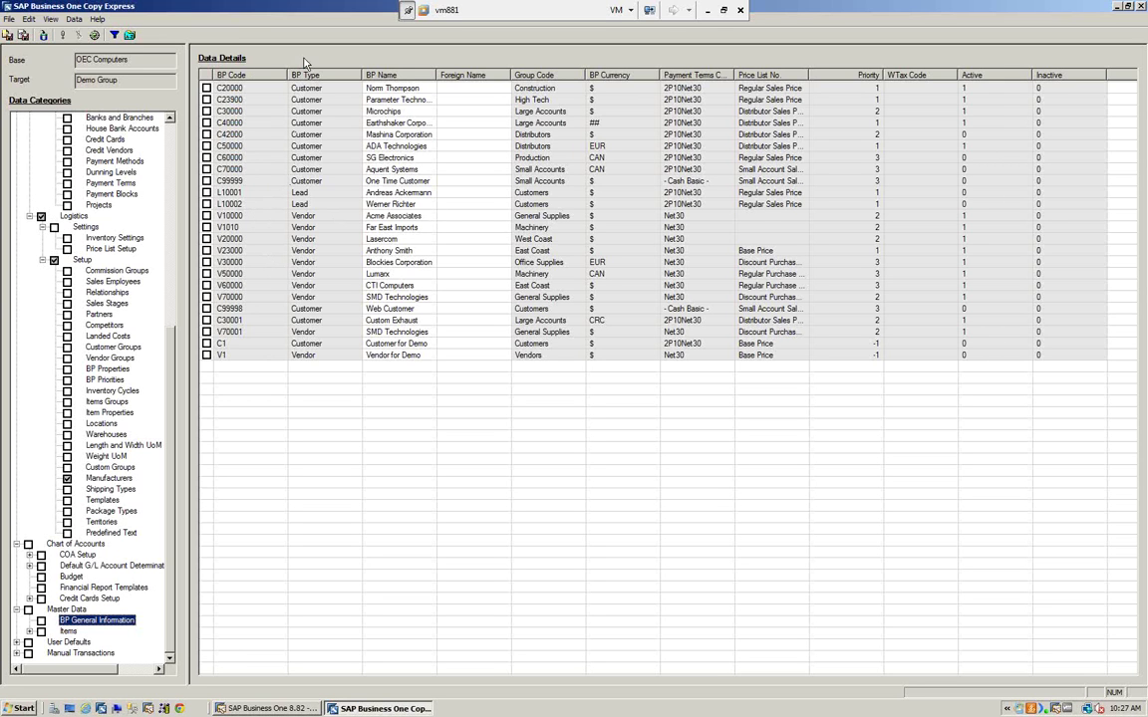
# - Mark vendors V10000 and V1010 for copying and expand COA Setup to review flagged dependencies
pyautogui.click(206, 216)
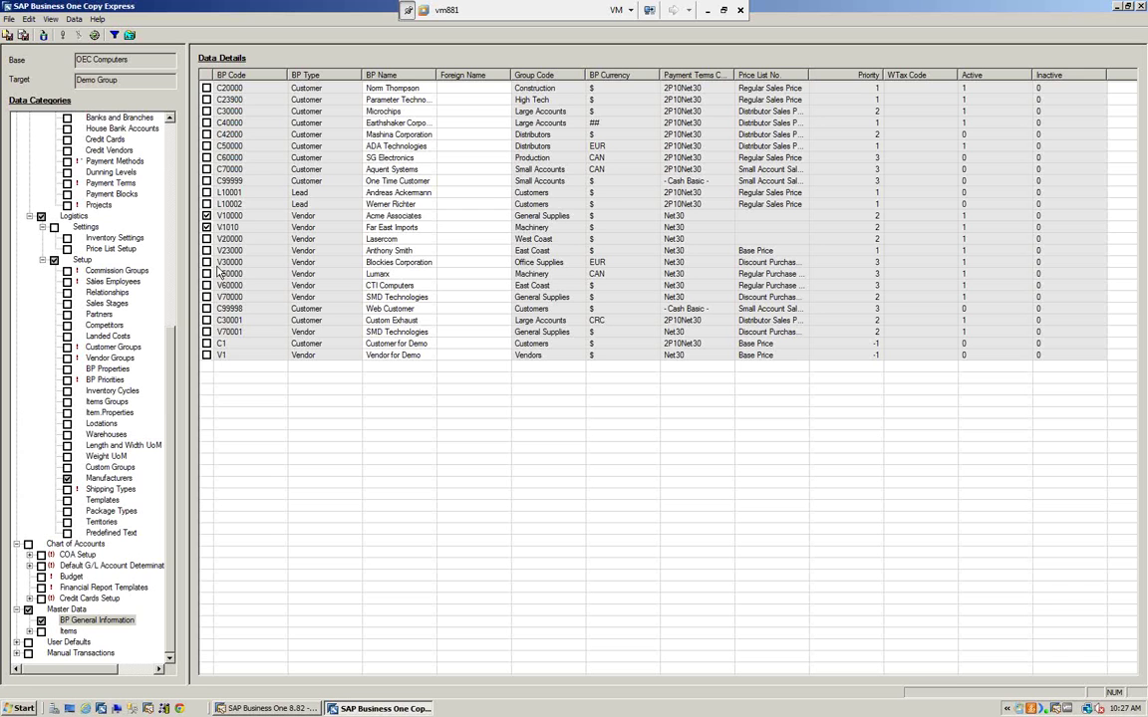
pyautogui.moveTo(168, 401); pyautogui.dragTo(172, 167)
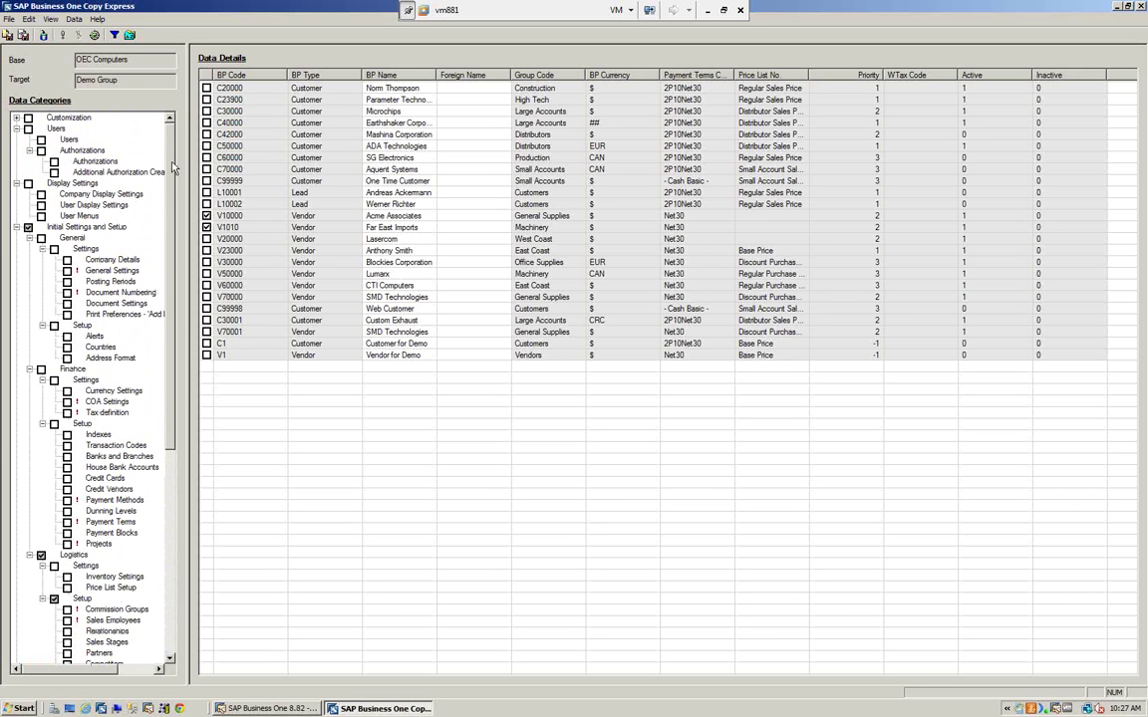
pyautogui.scroll(-2, 153, 194)
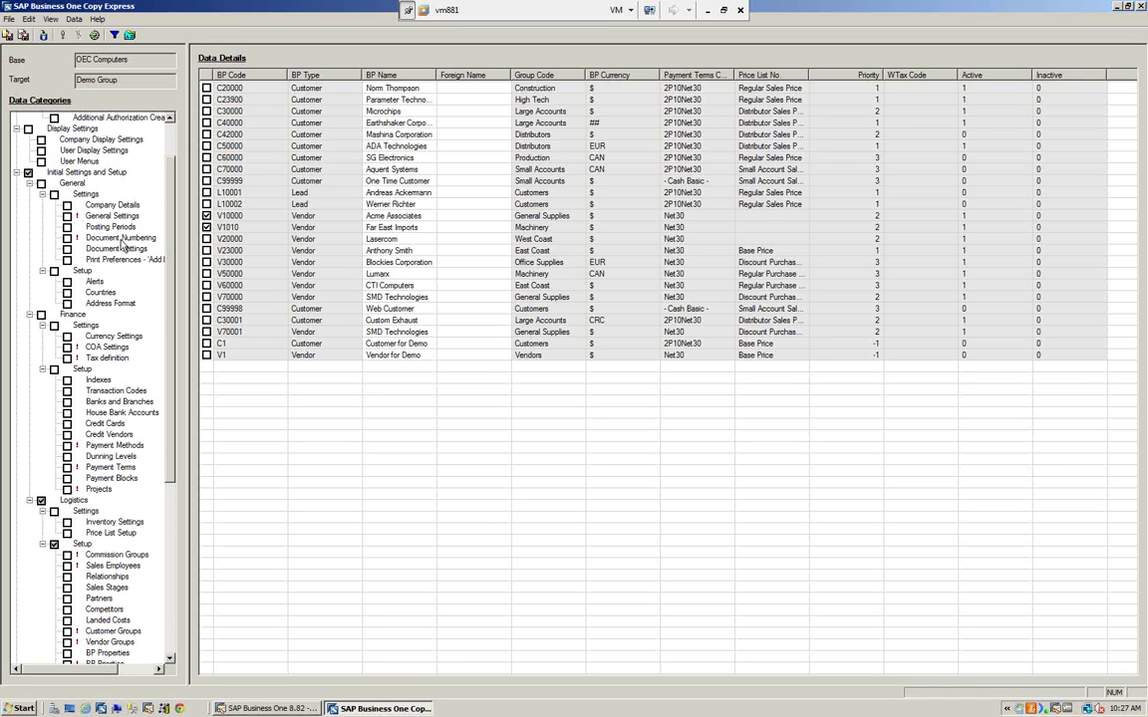
pyautogui.scroll(-4, 169, 259)
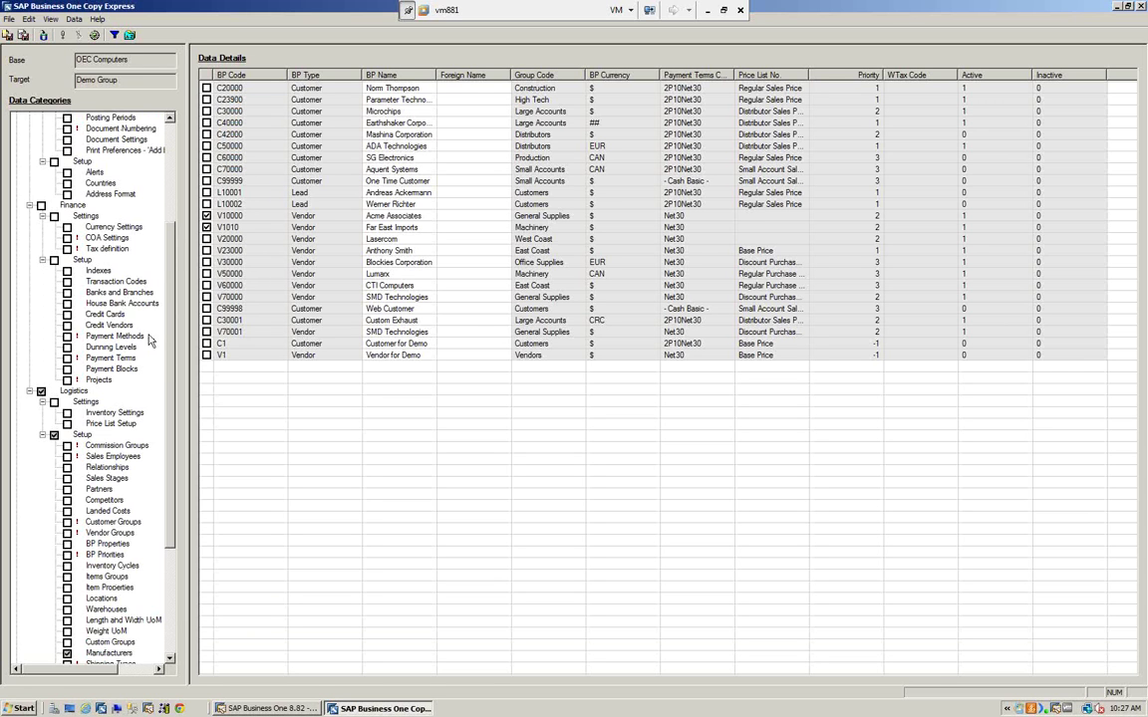
pyautogui.scroll(-4, 153, 308)
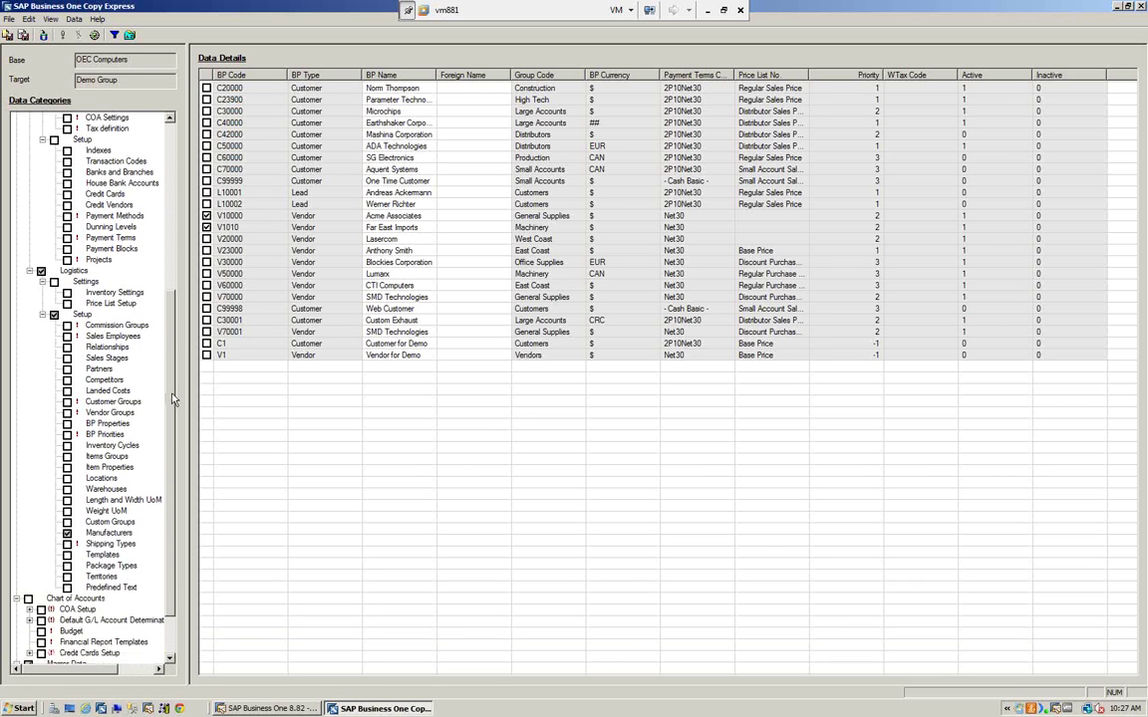
pyautogui.scroll(-2, 171, 399)
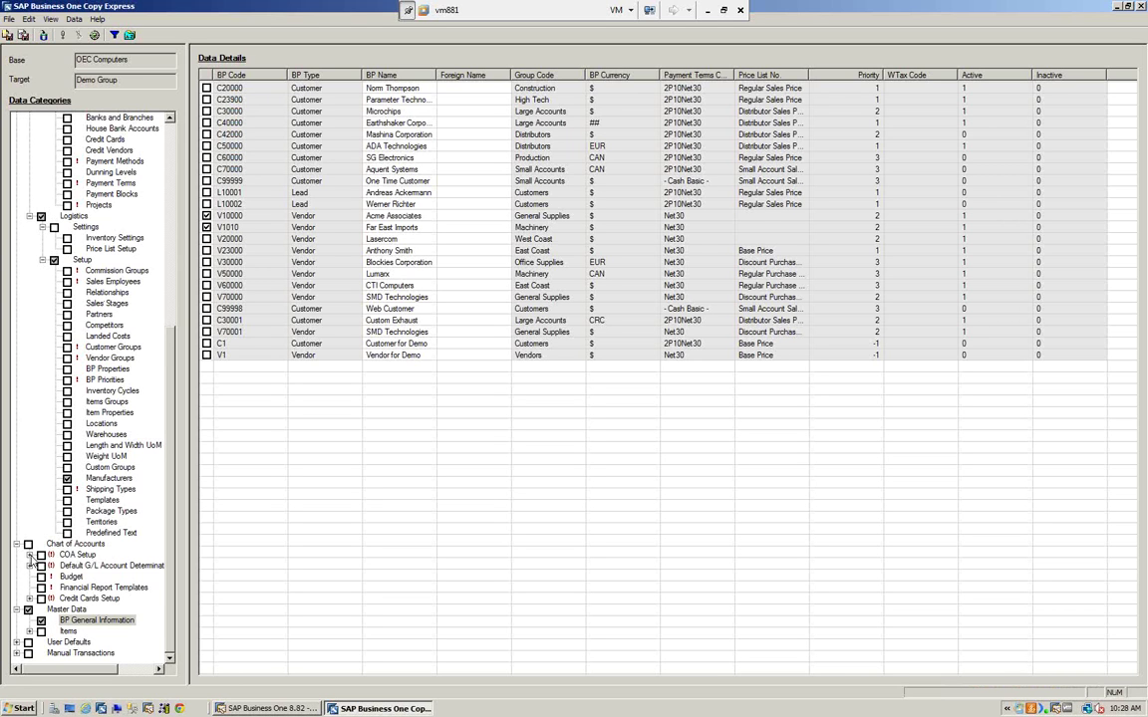
pyautogui.click(30, 555)
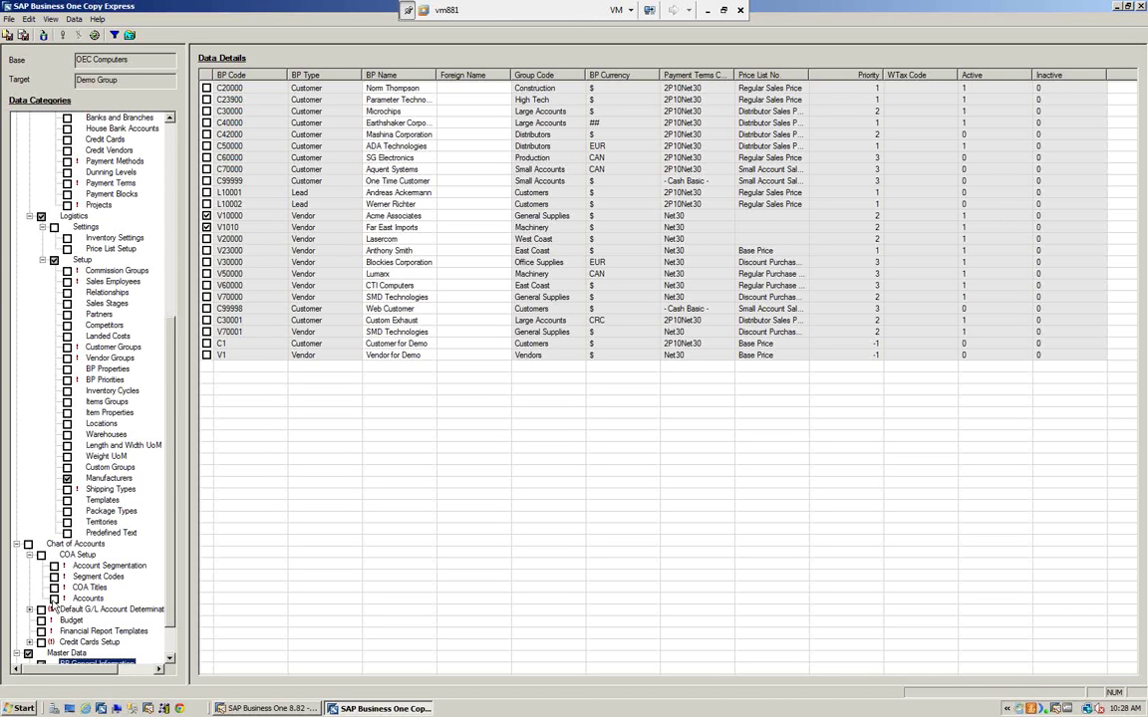
pyautogui.scroll(-1, 174, 568)
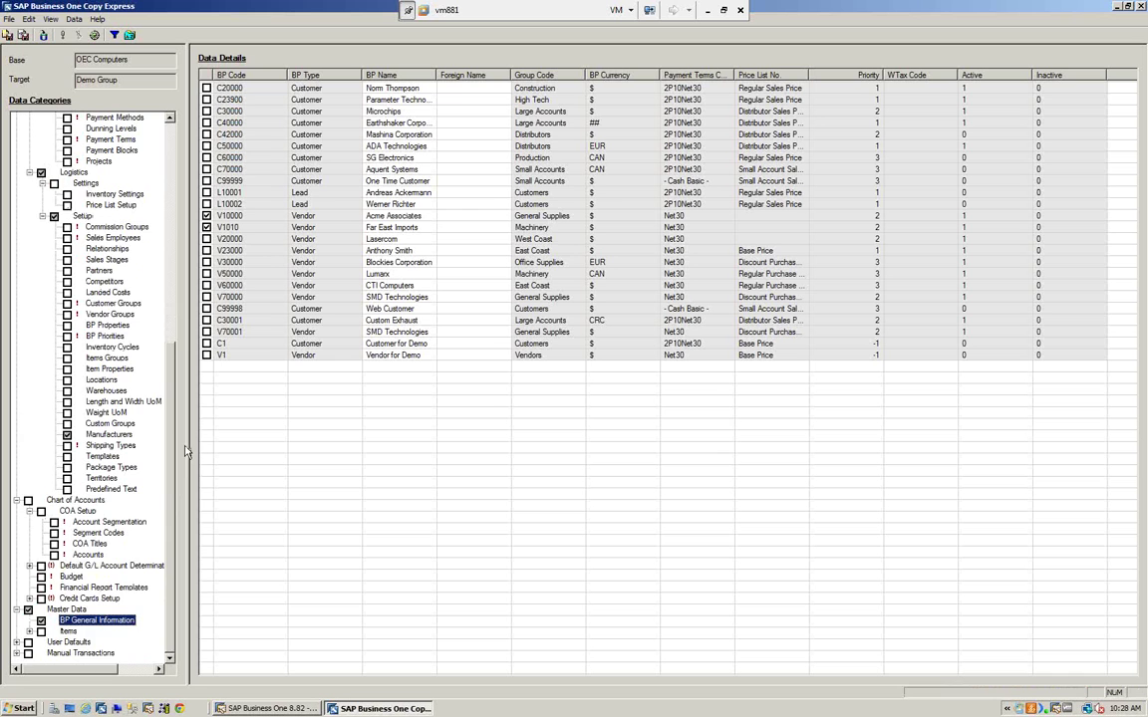
pyautogui.moveTo(169, 433); pyautogui.dragTo(143, 172)
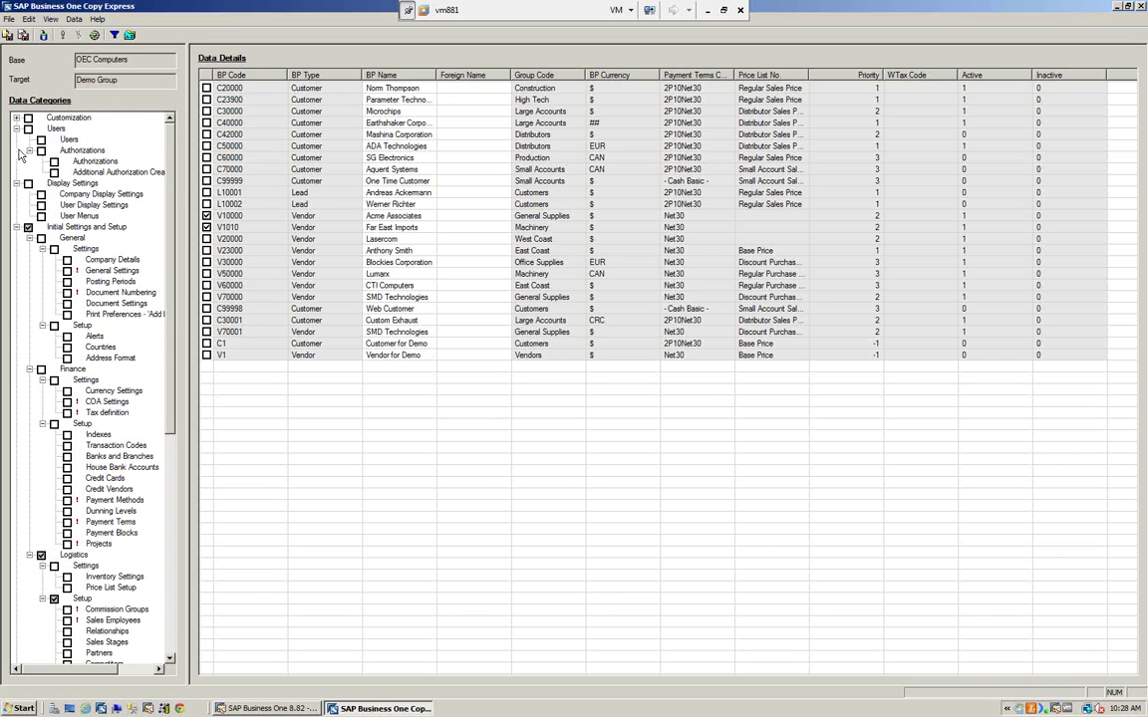
# - Collapse the Customization, Users, Display Settings, Chart of Accounts and Master Data branches
pyautogui.click(16, 118)
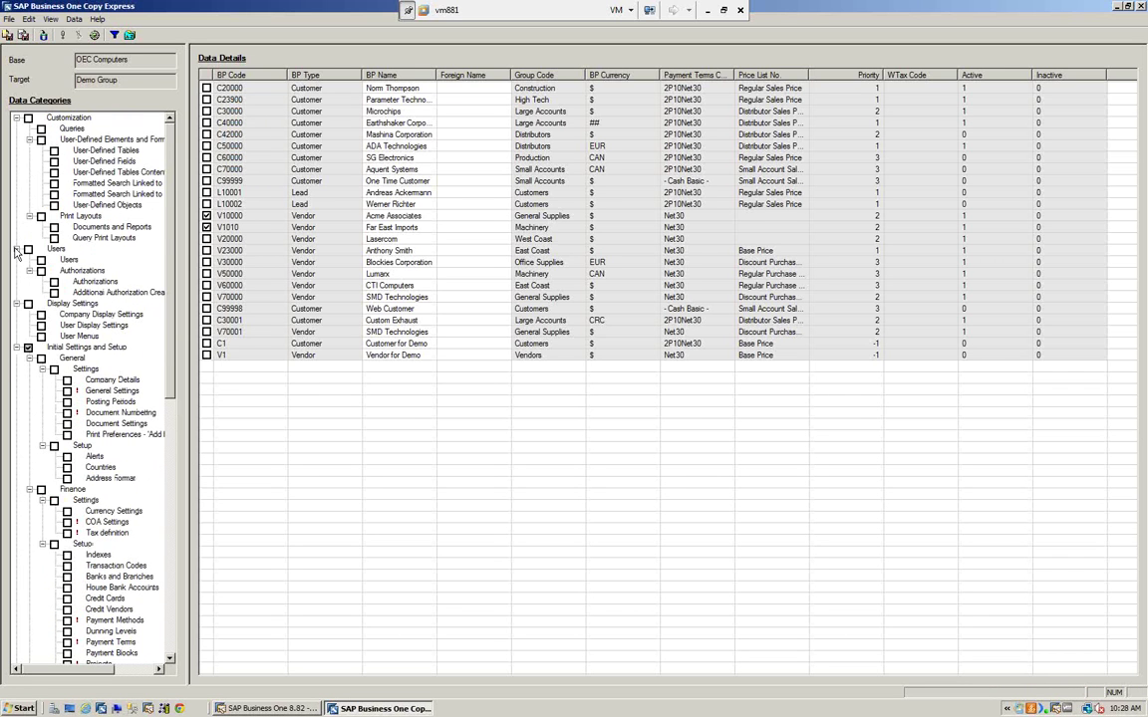
pyautogui.click(16, 119)
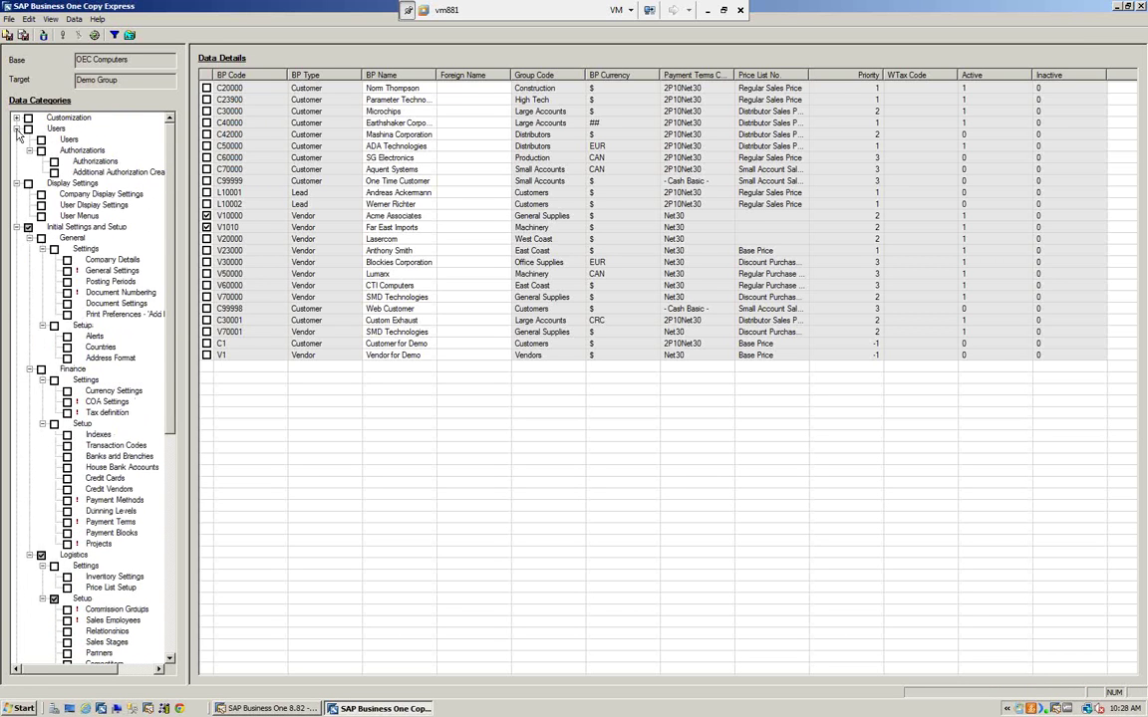
pyautogui.click(16, 129)
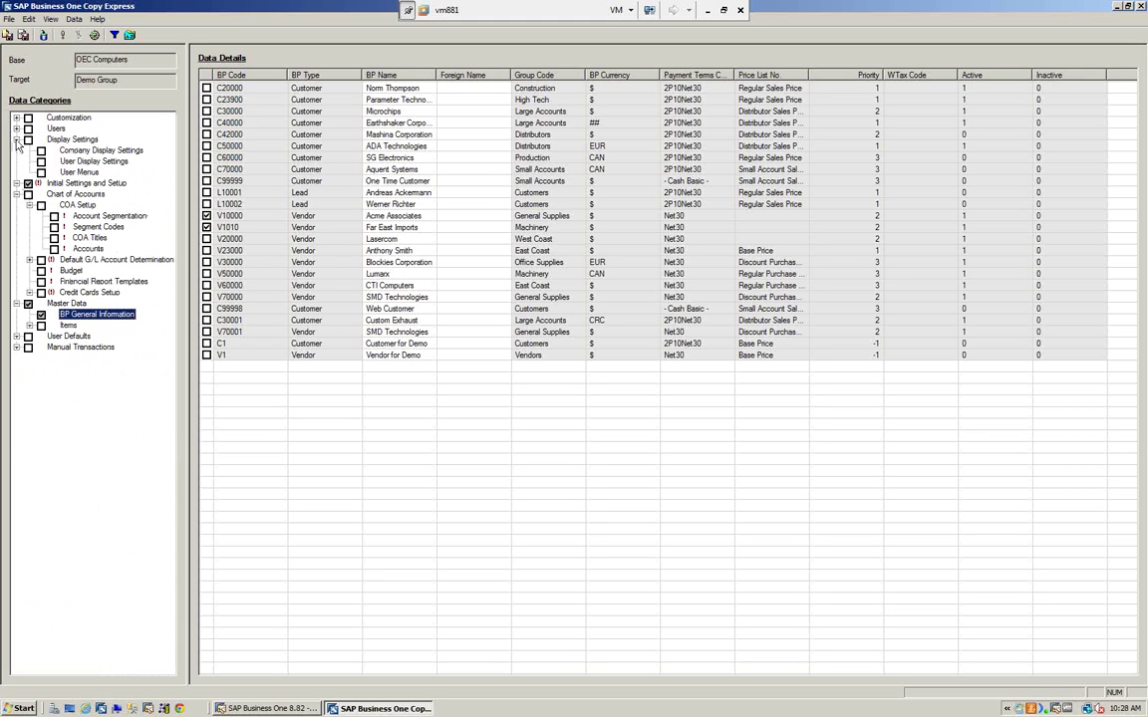
pyautogui.click(16, 140)
pyautogui.click(16, 161)
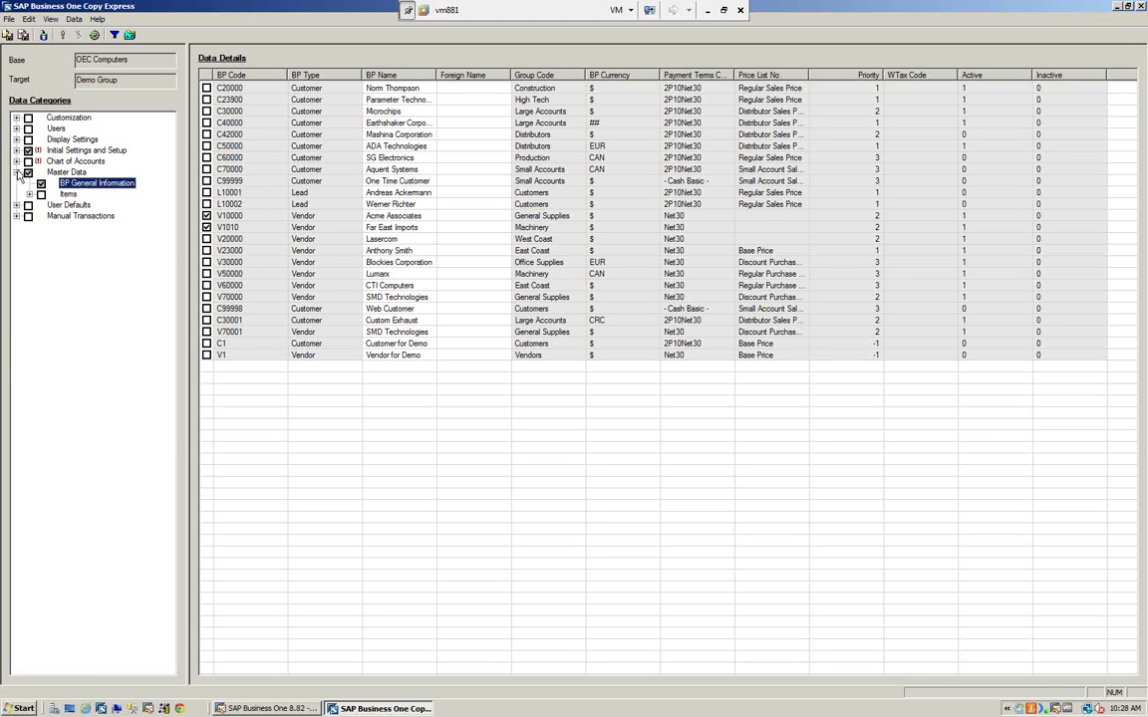
pyautogui.click(16, 172)
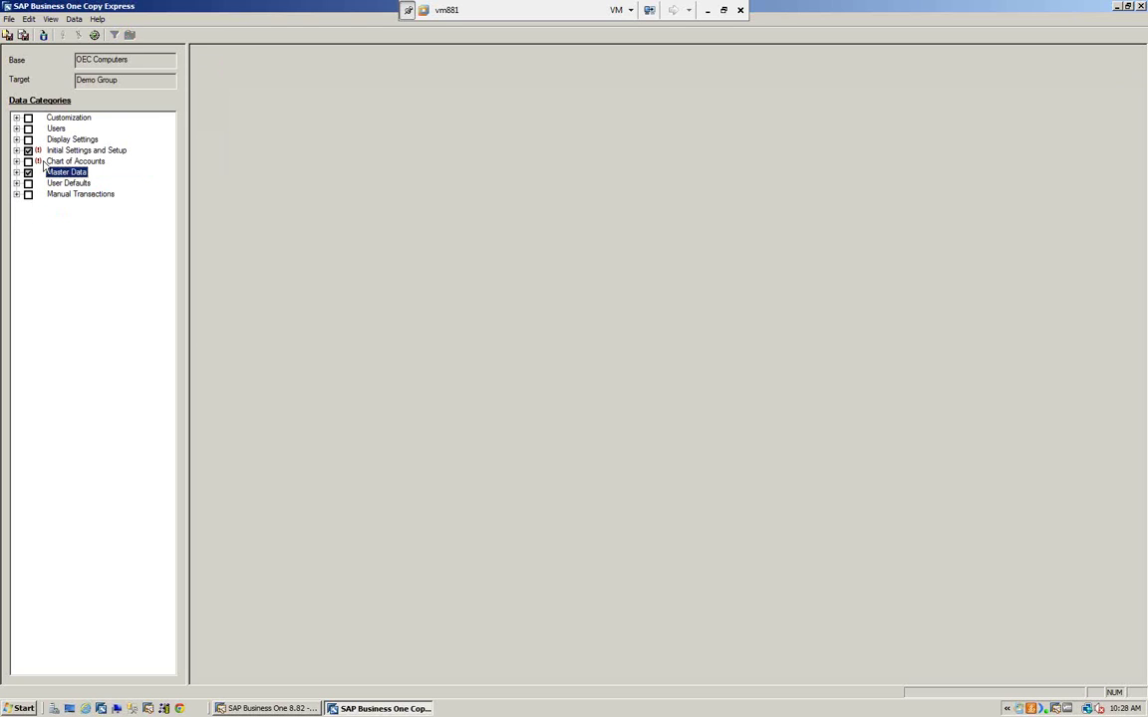
# - Clear every marked category, then expand and collapse Manual Transactions and its Financial node
pyautogui.click(28, 151)
pyautogui.click(16, 194)
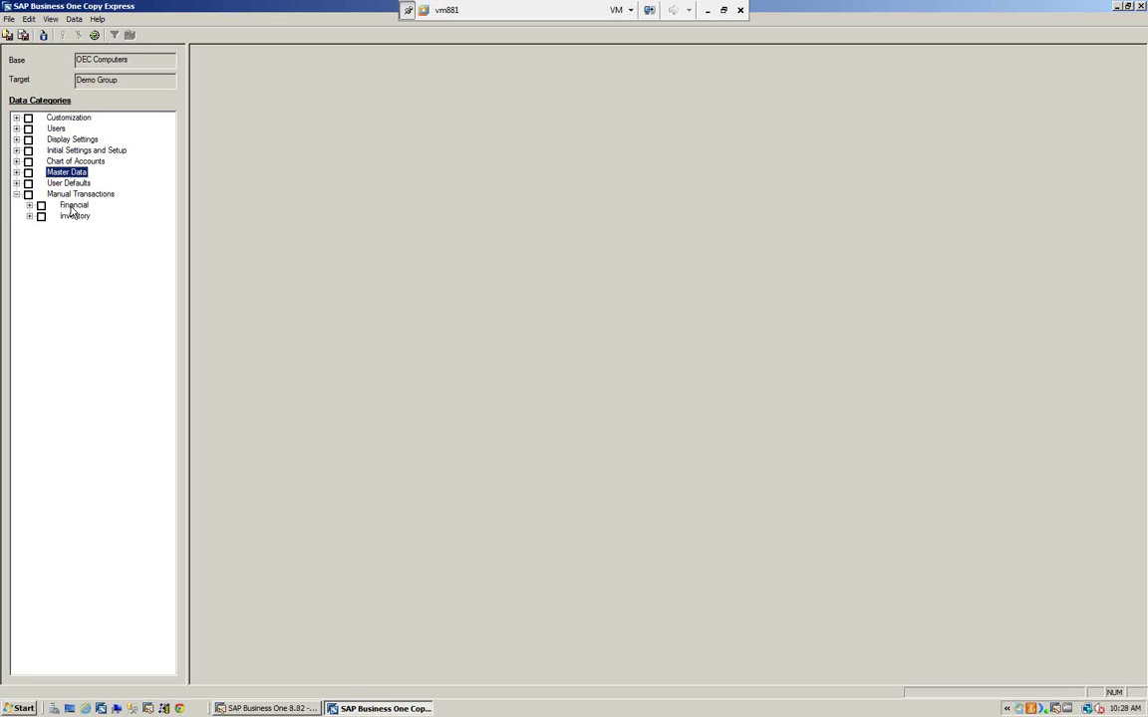
pyautogui.click(28, 205)
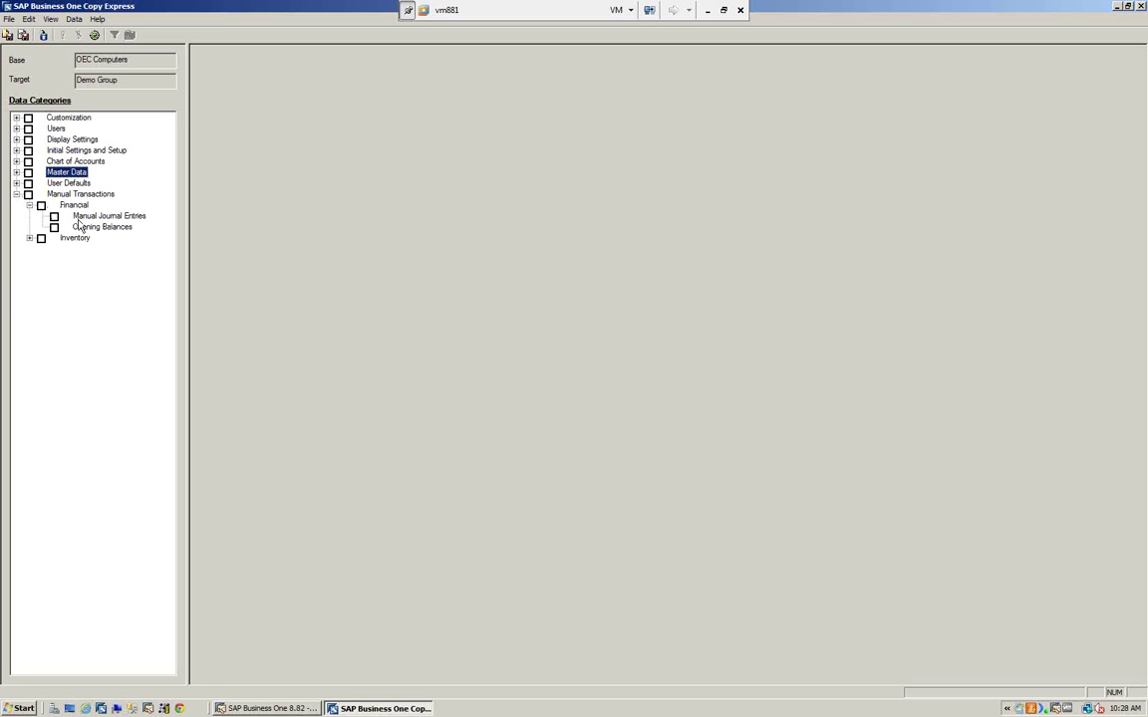
pyautogui.click(16, 195)
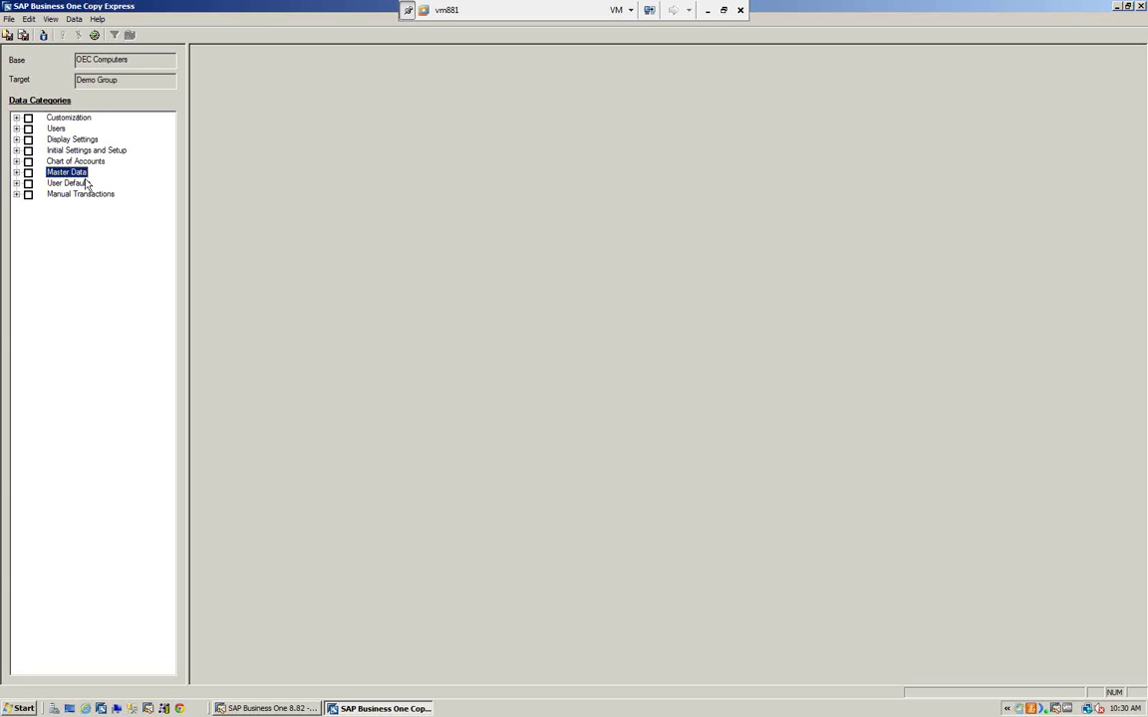
# - Expand Customization and load its Queries into the Data Details grid
pyautogui.click(8, 19)
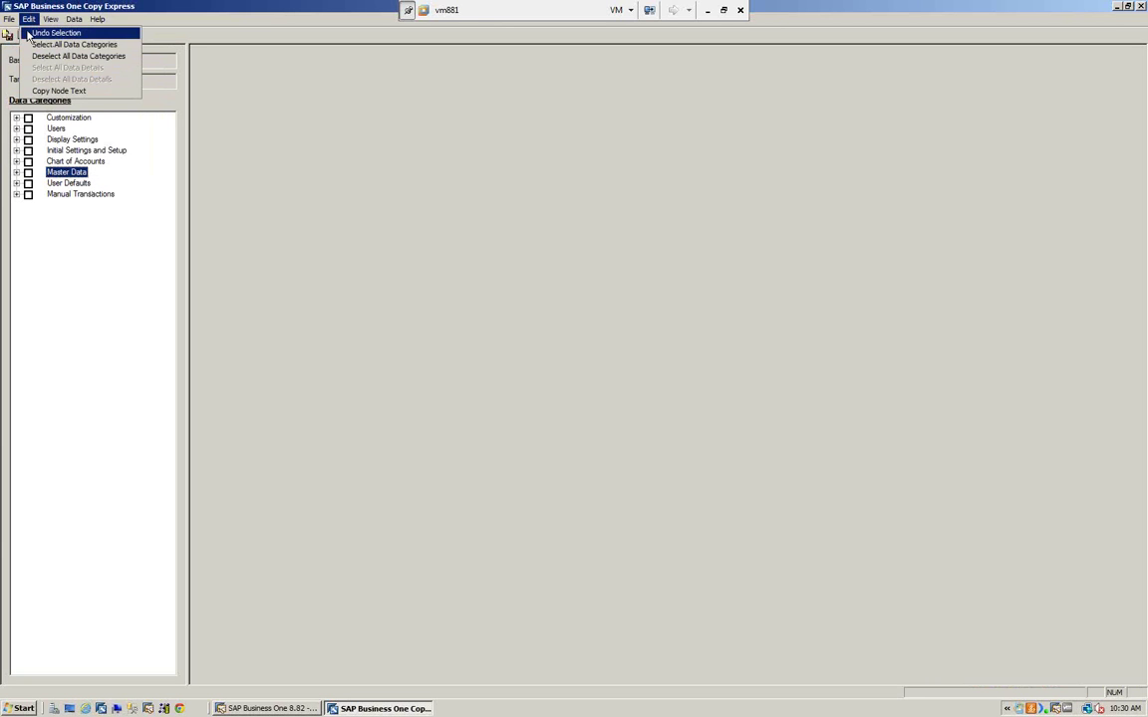
pyautogui.moveTo(46, 21)
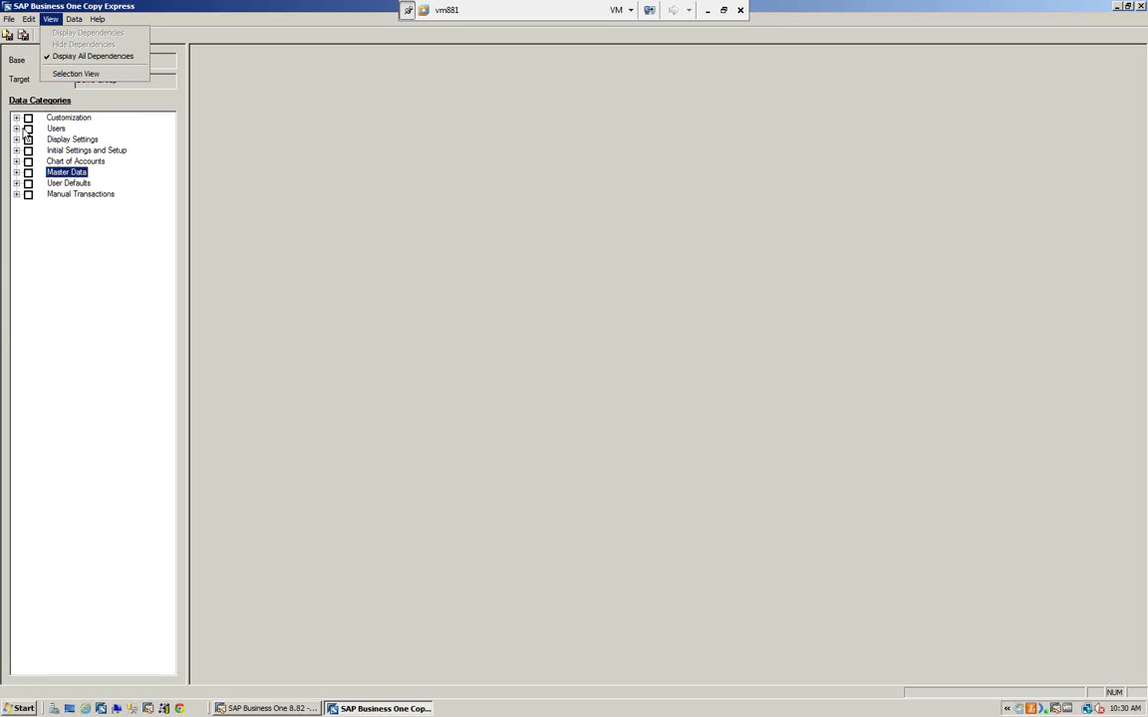
pyautogui.click(16, 118)
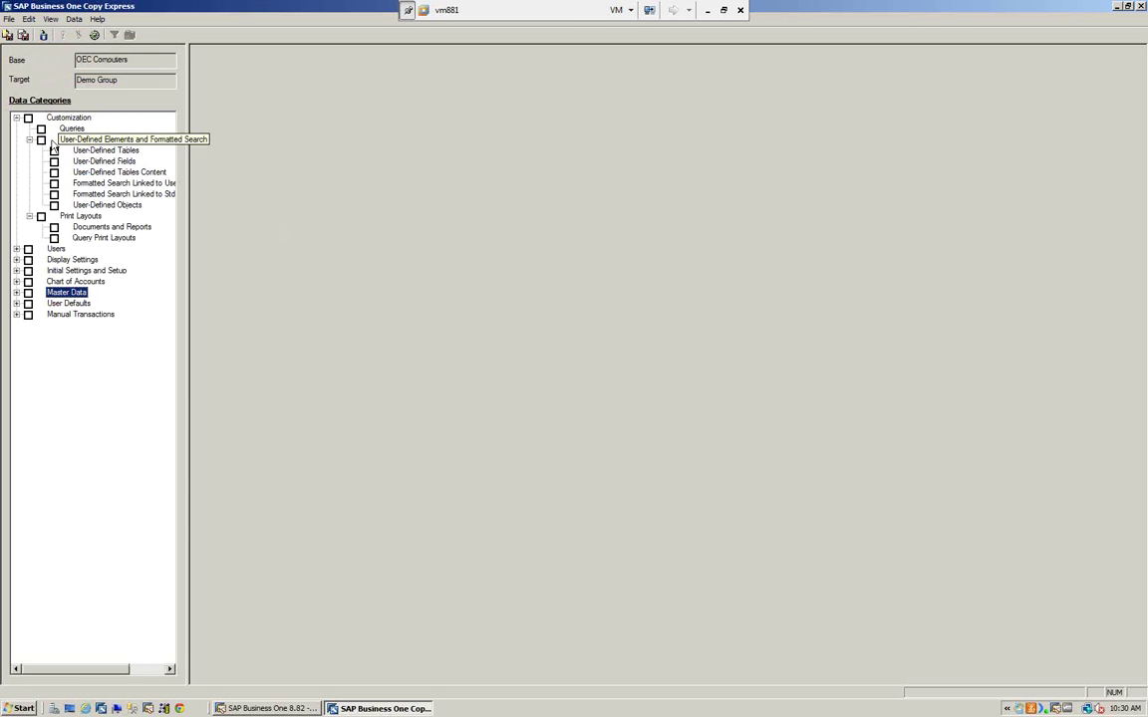
pyautogui.click(72, 129)
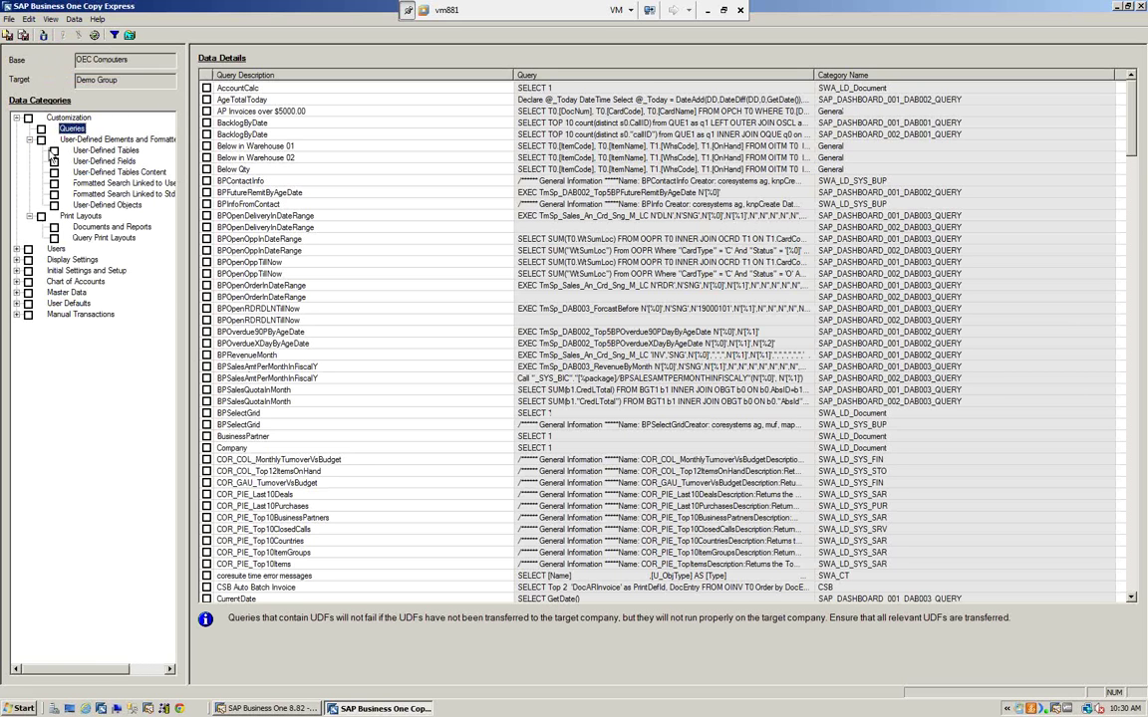
# - Try marking the BPOpenDeliveryInDateRange, BPOpenOppInDateRange and CurrentDate queries, then clear all Customization selections
pyautogui.click(40, 129)
pyautogui.click(41, 129)
pyautogui.click(206, 227)
pyautogui.click(208, 239)
pyautogui.click(206, 599)
pyautogui.click(28, 119)
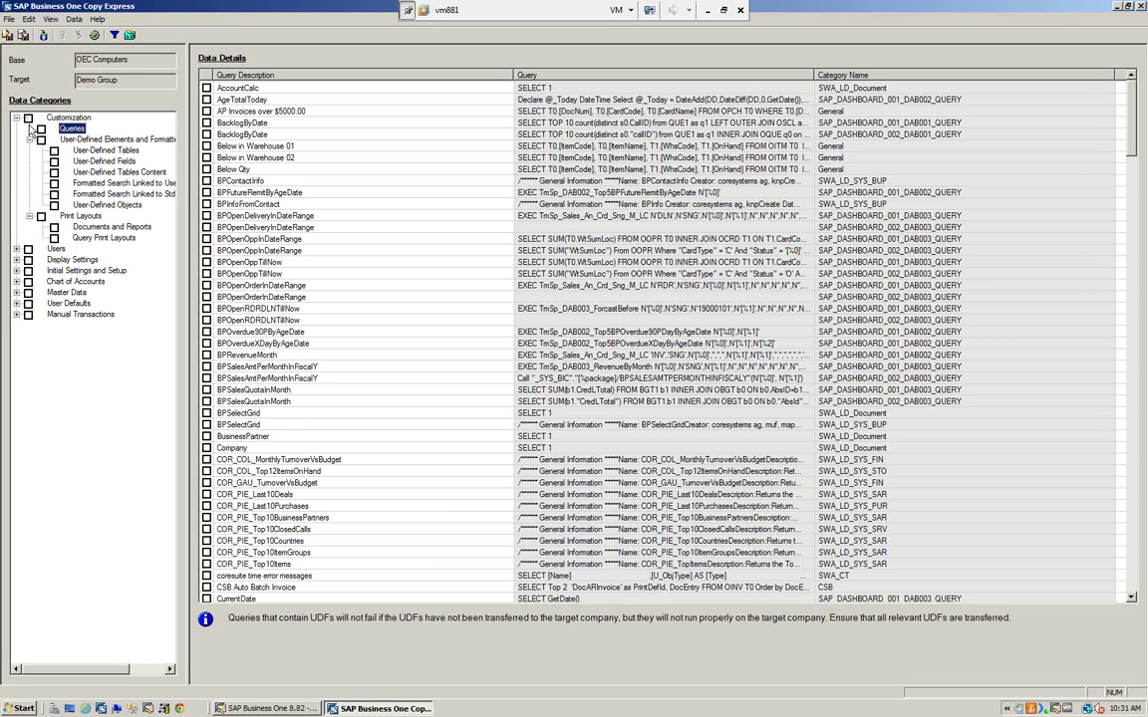
# - Exit Copy Express without saving the worksheet
pyautogui.click(9, 27)
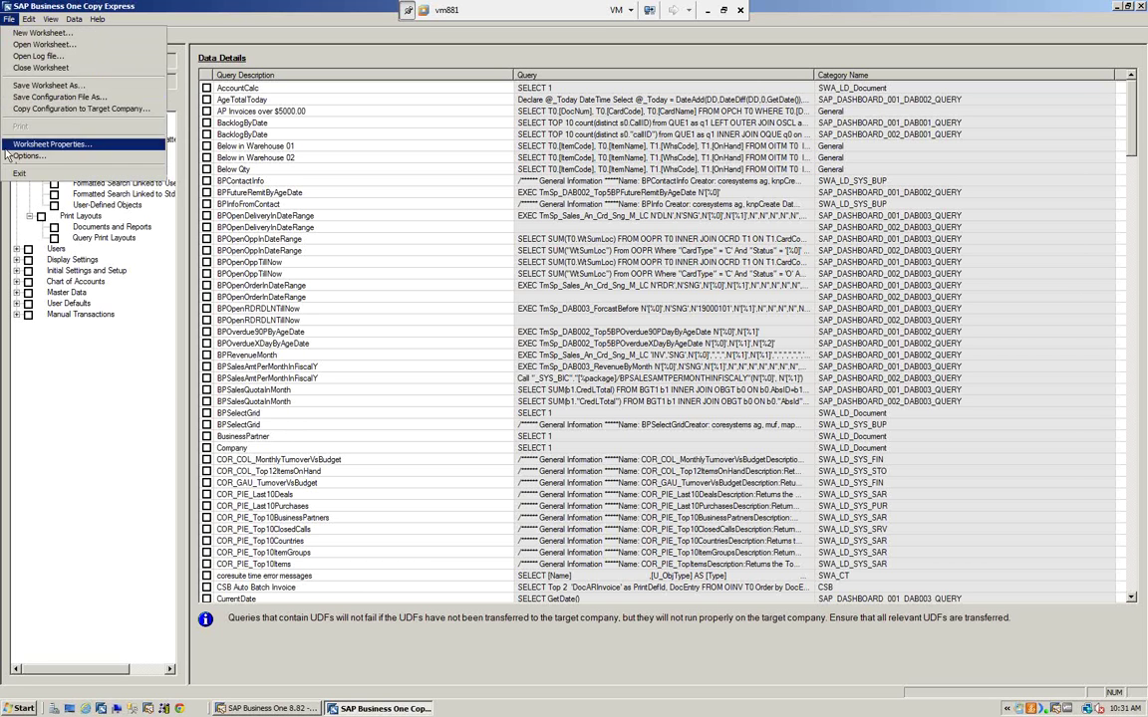
pyautogui.click(10, 162)
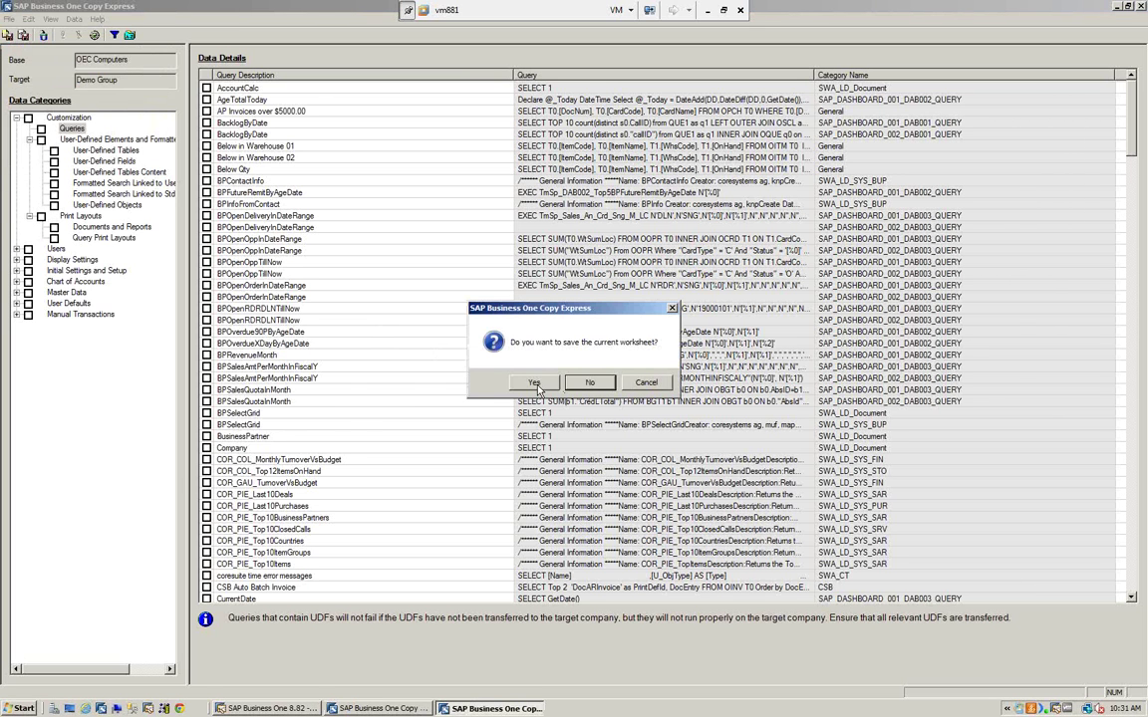
pyautogui.click(590, 384)
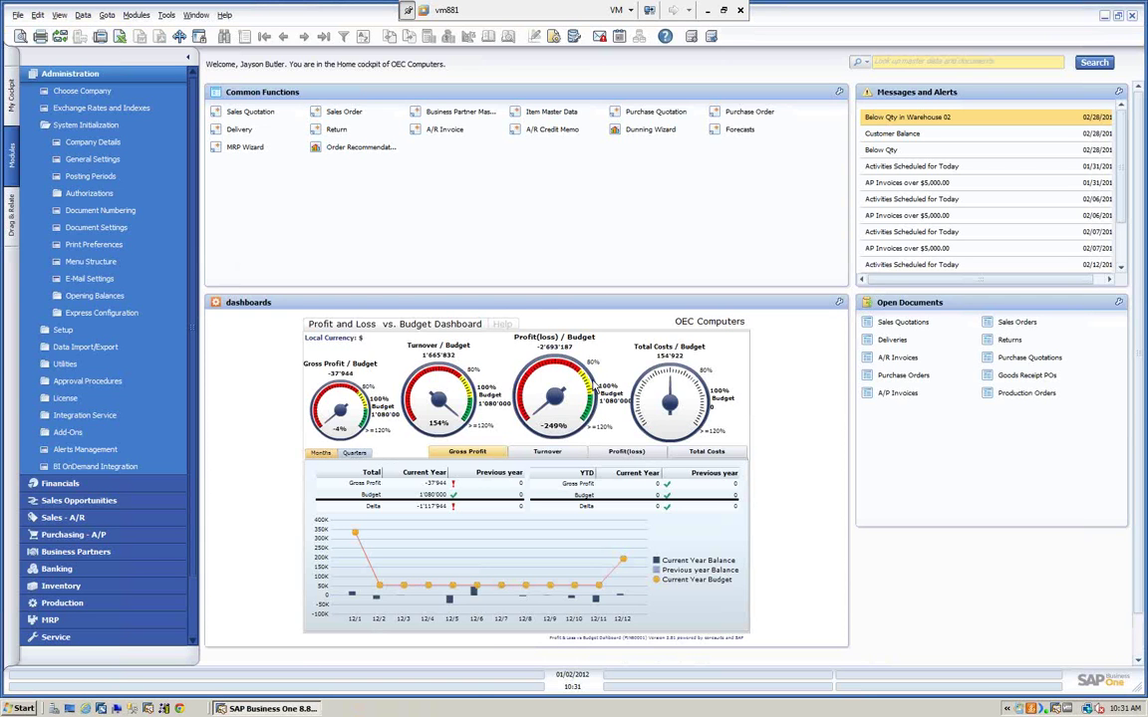
# - Stop the CopyExpress add-on in the Add-On Manager and confirm
pyautogui.click(163, 15)
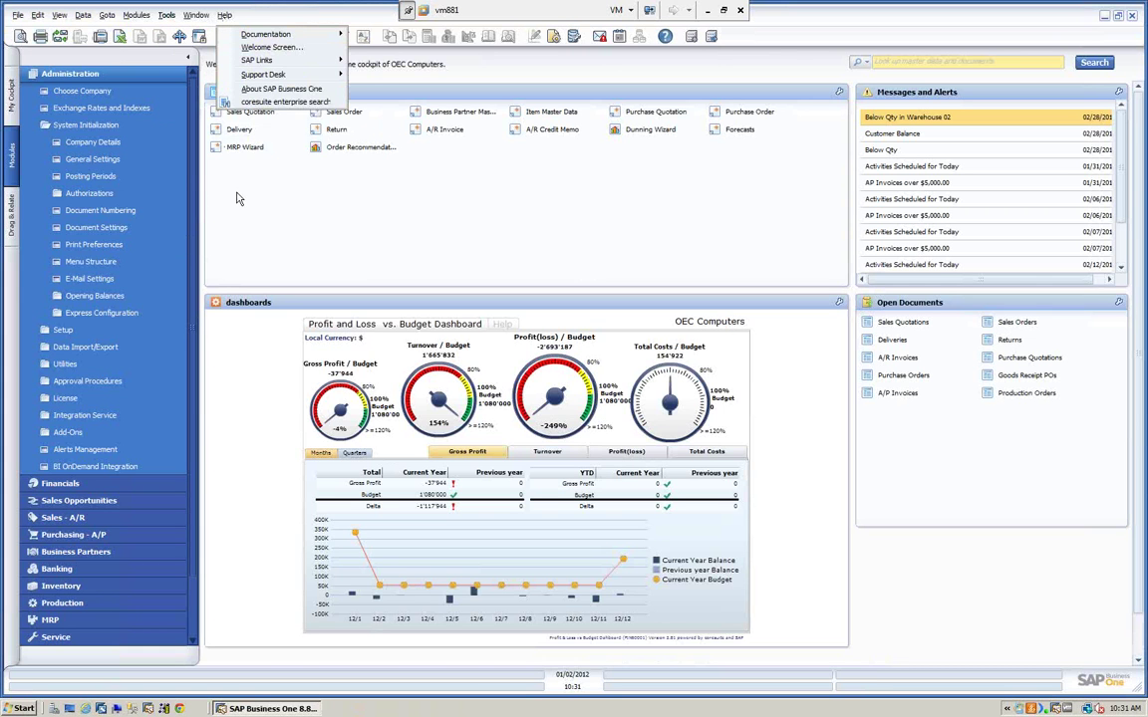
pyautogui.moveTo(200, 24)
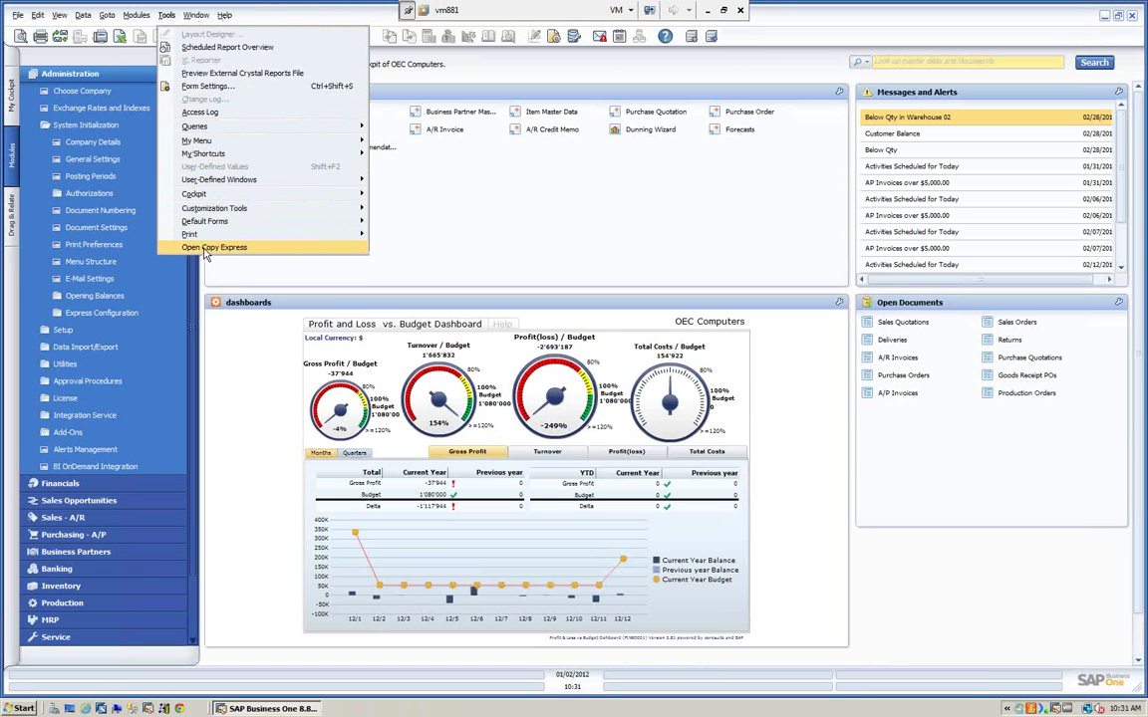
pyautogui.click(447, 233)
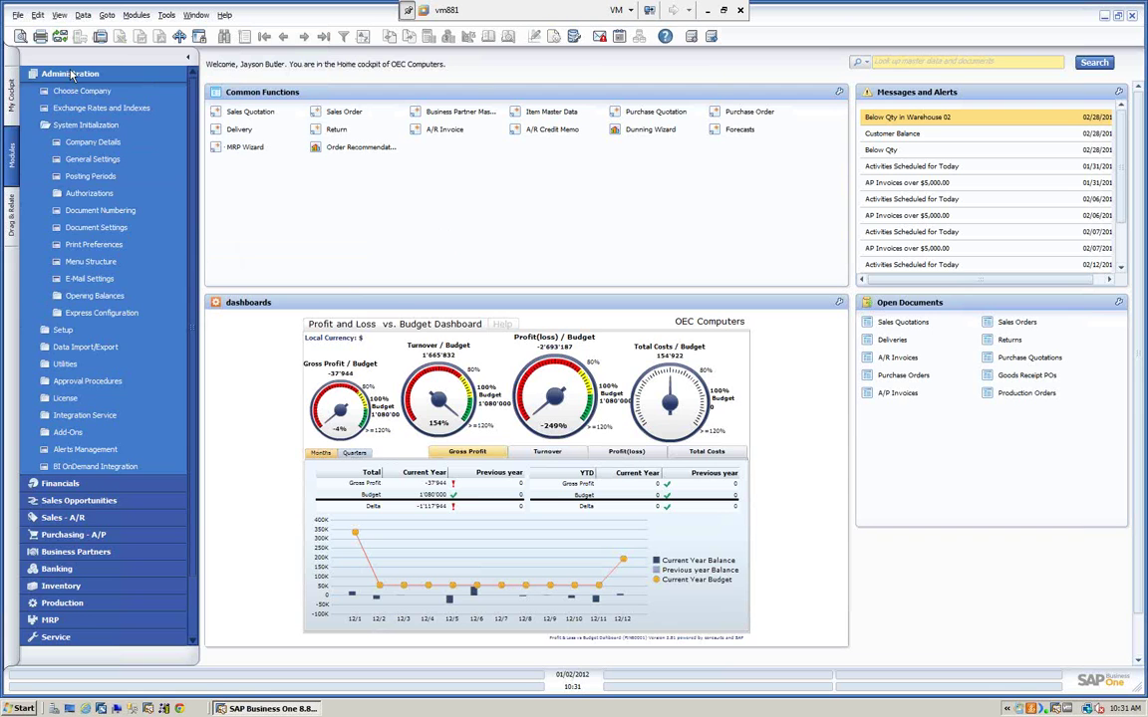
pyautogui.click(71, 76)
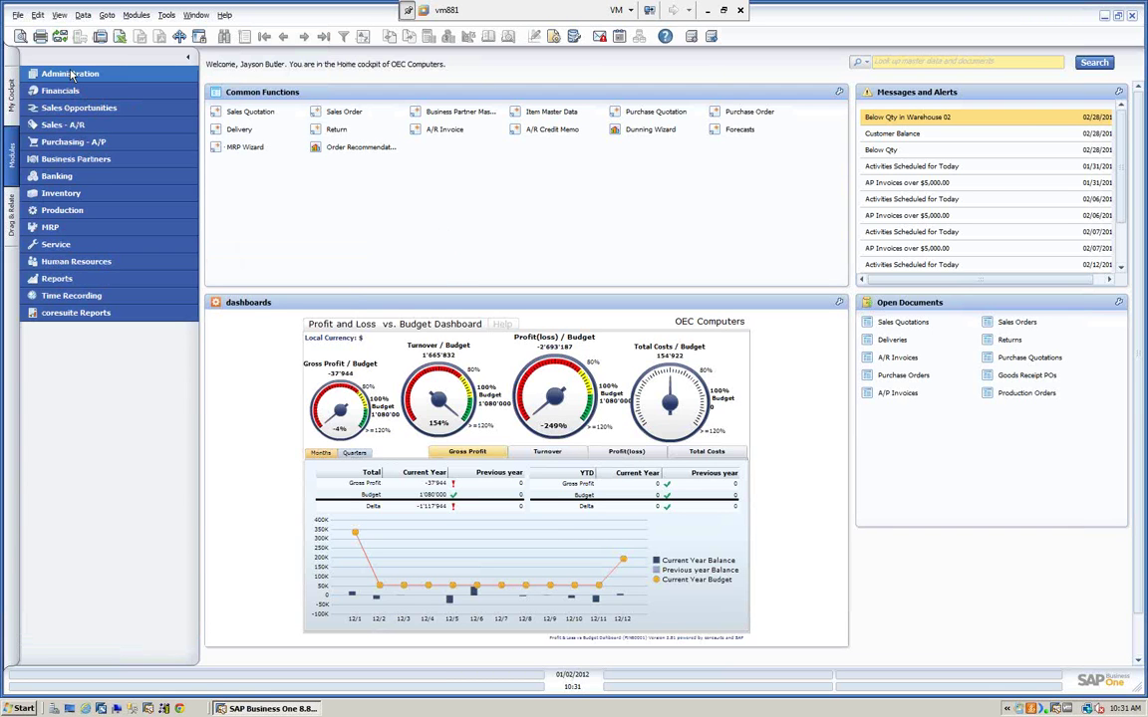
pyautogui.click(71, 76)
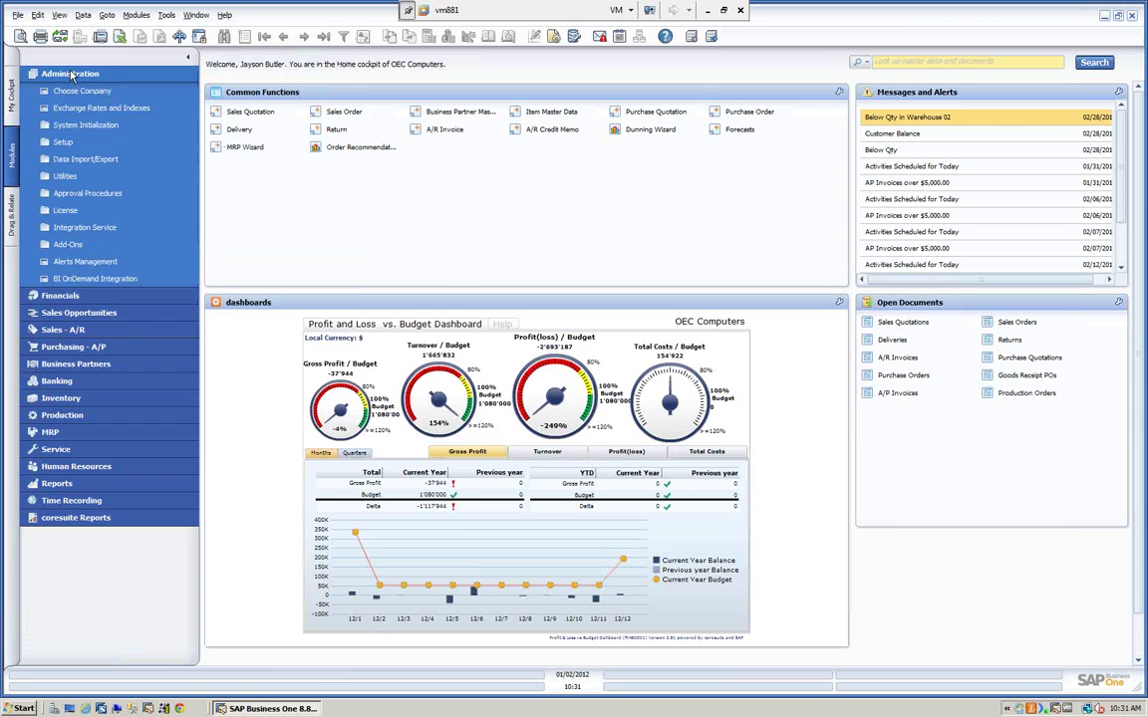
pyautogui.click(69, 247)
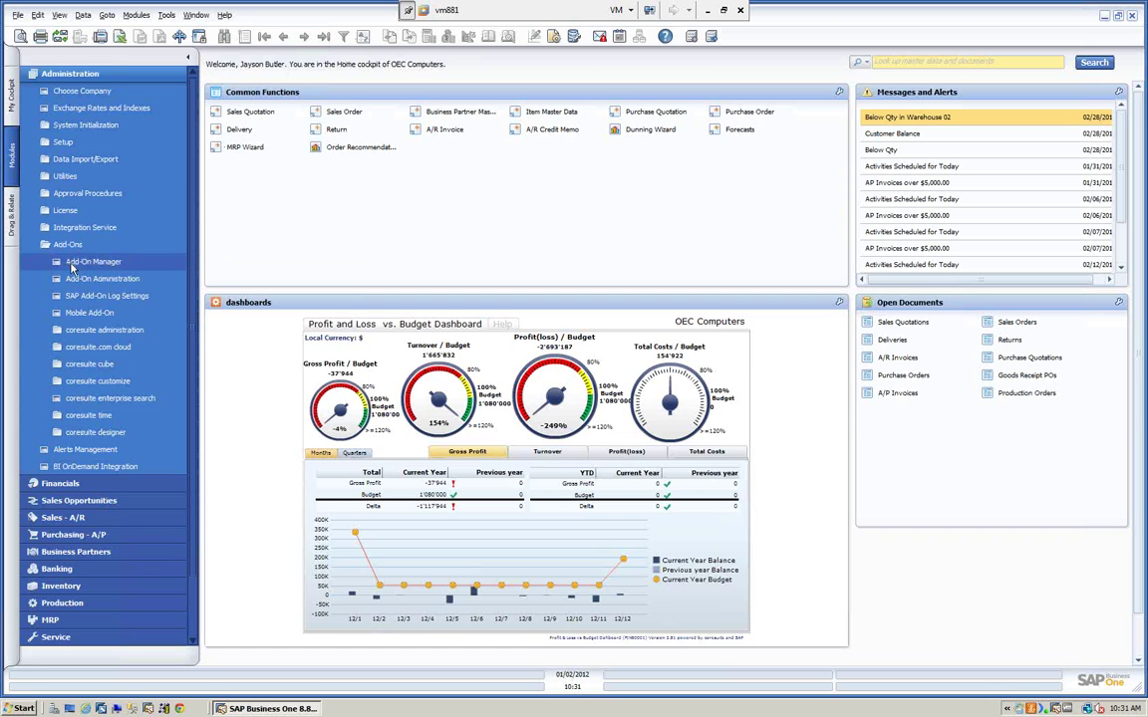
pyautogui.click(90, 262)
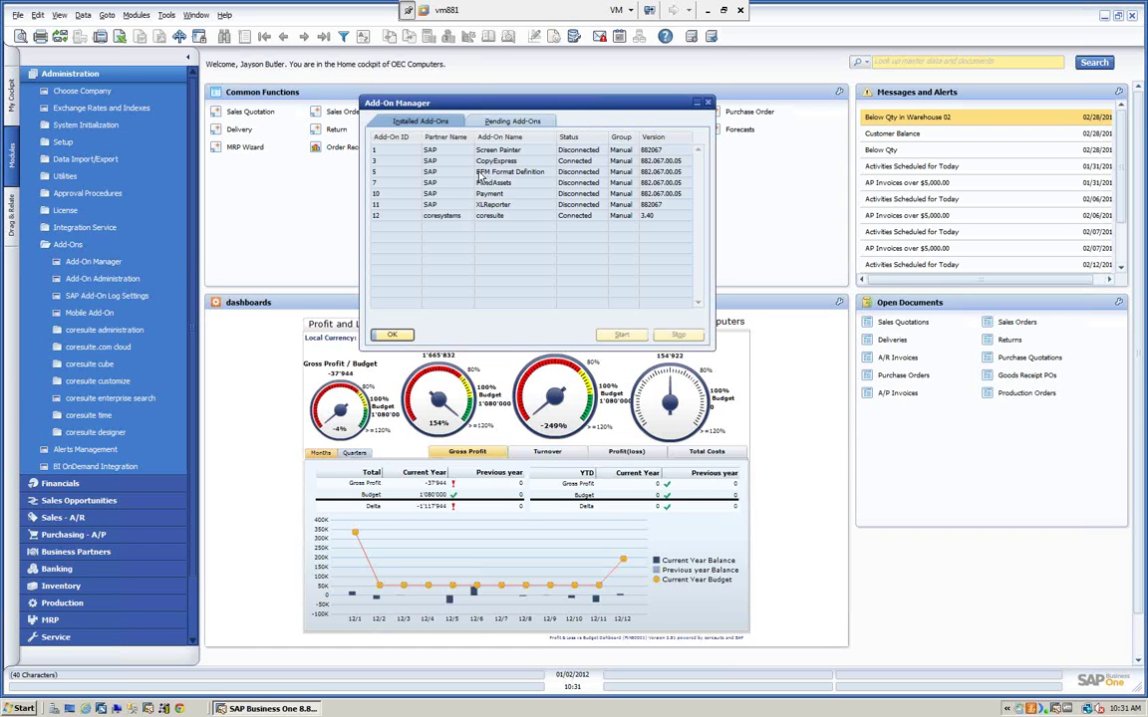
pyautogui.click(573, 163)
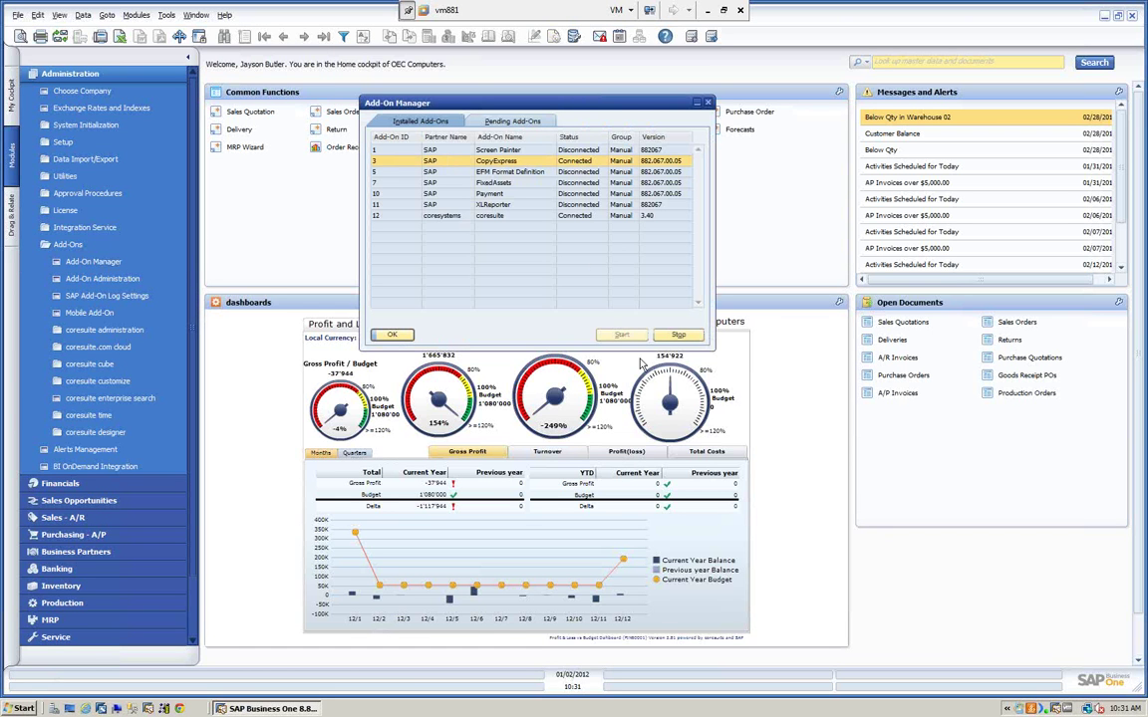
pyautogui.click(679, 333)
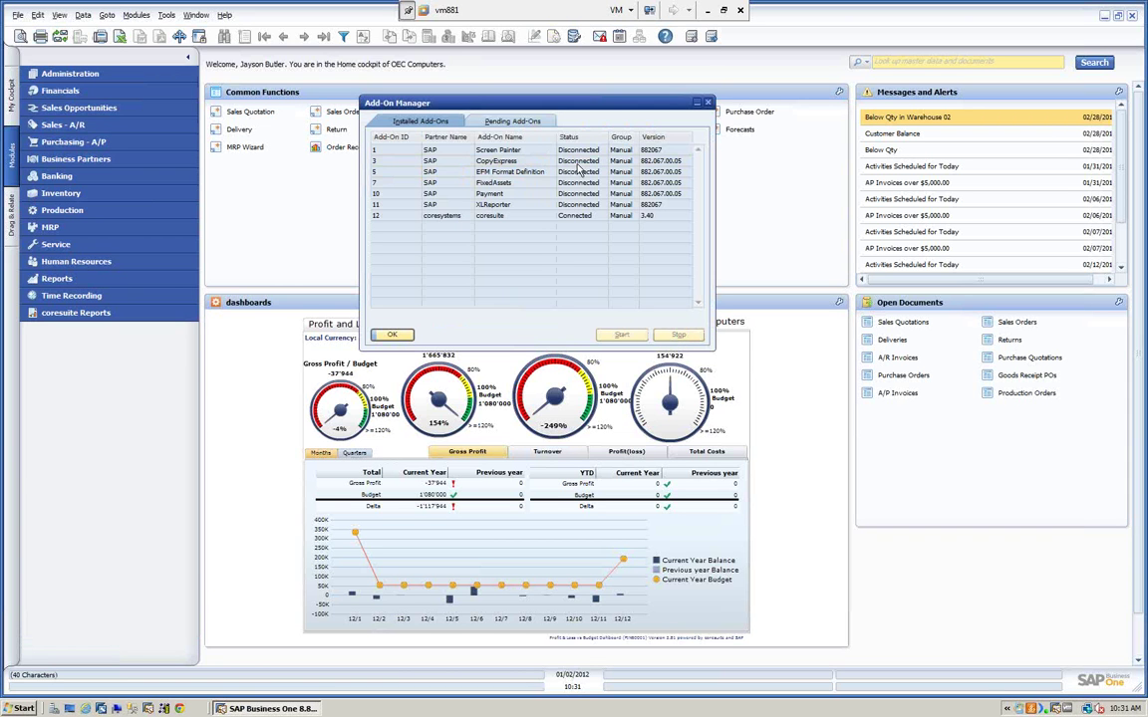
pyautogui.click(388, 334)
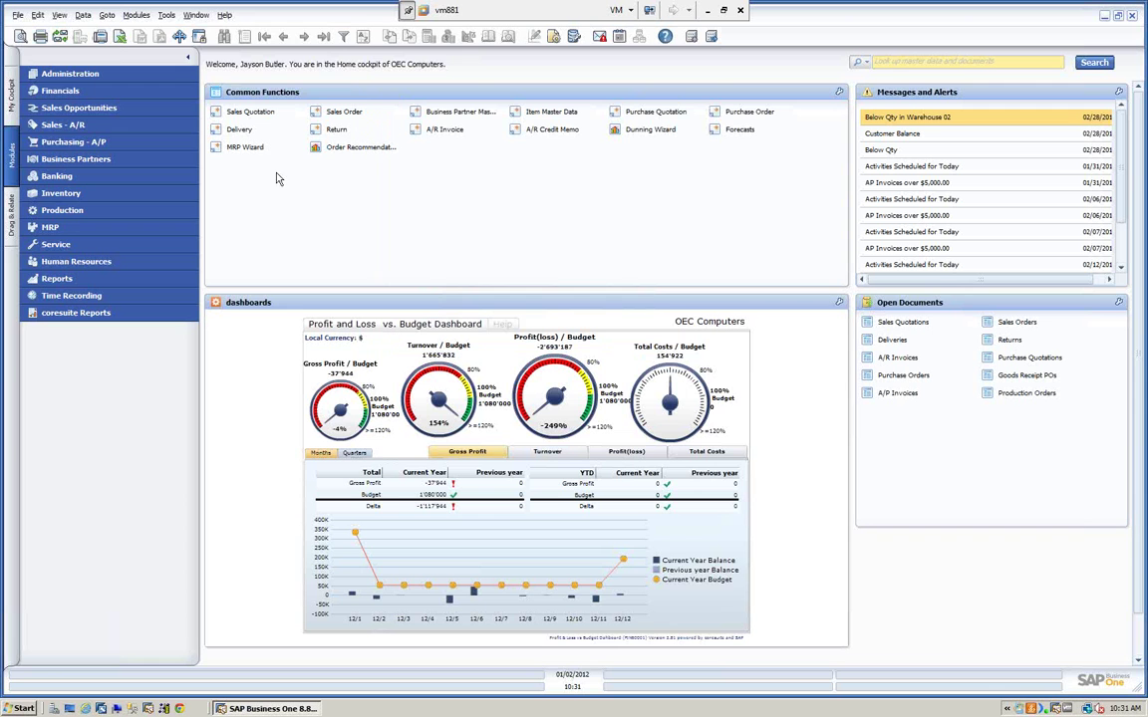
# - Check the Add-On Manager for pending add-ons, then open Add-On Administration
pyautogui.click(166, 14)
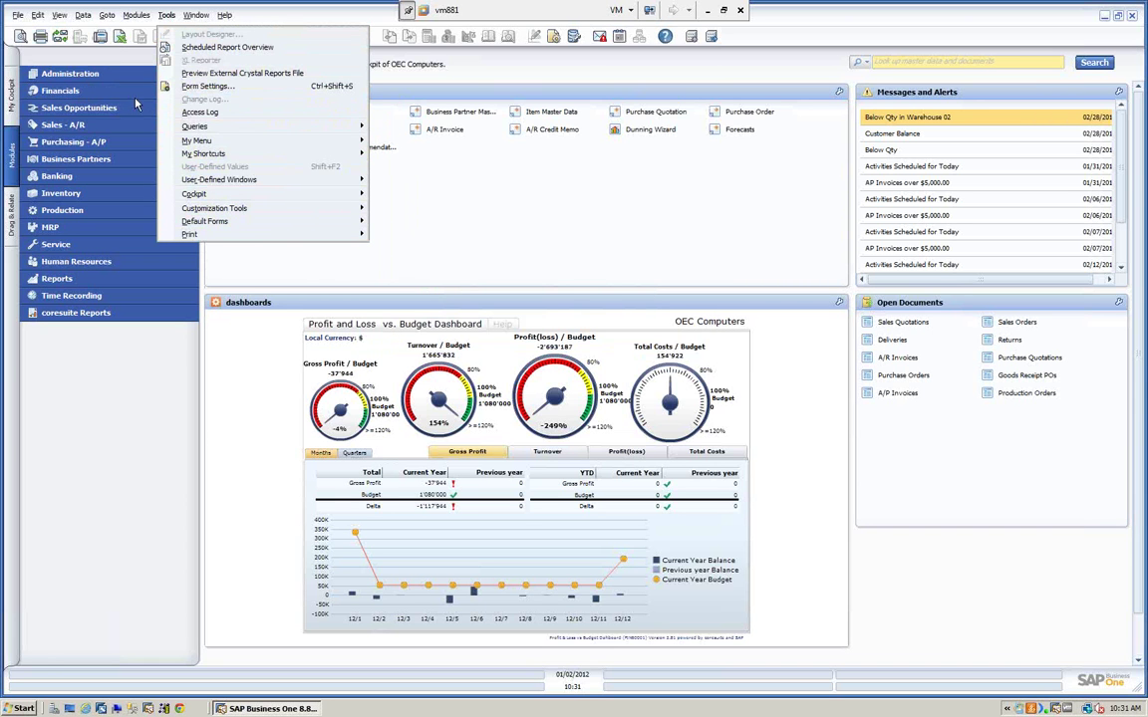
pyautogui.click(86, 78)
pyautogui.click(85, 78)
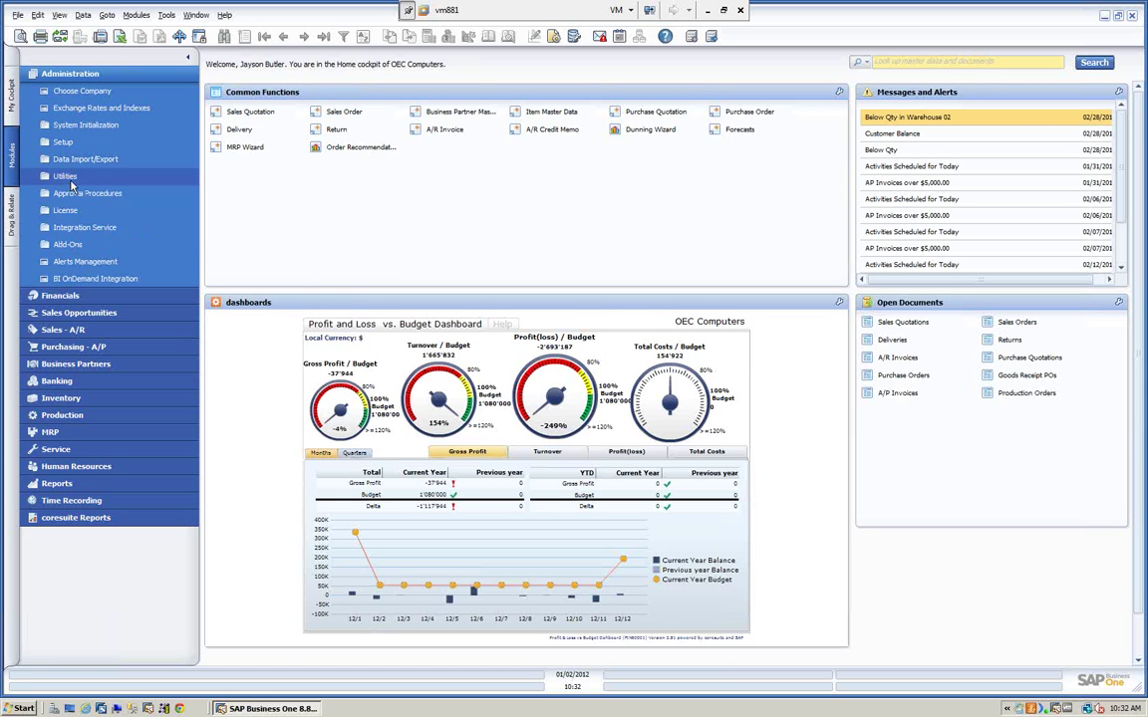
pyautogui.click(70, 246)
pyautogui.click(87, 265)
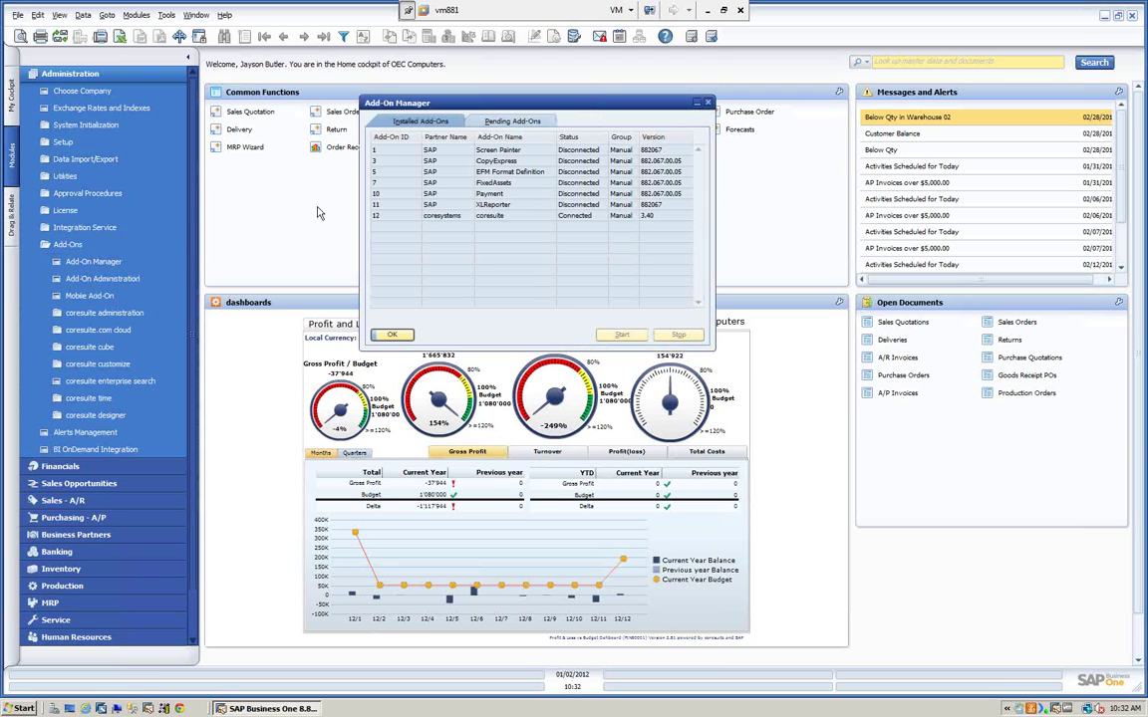
pyautogui.click(513, 120)
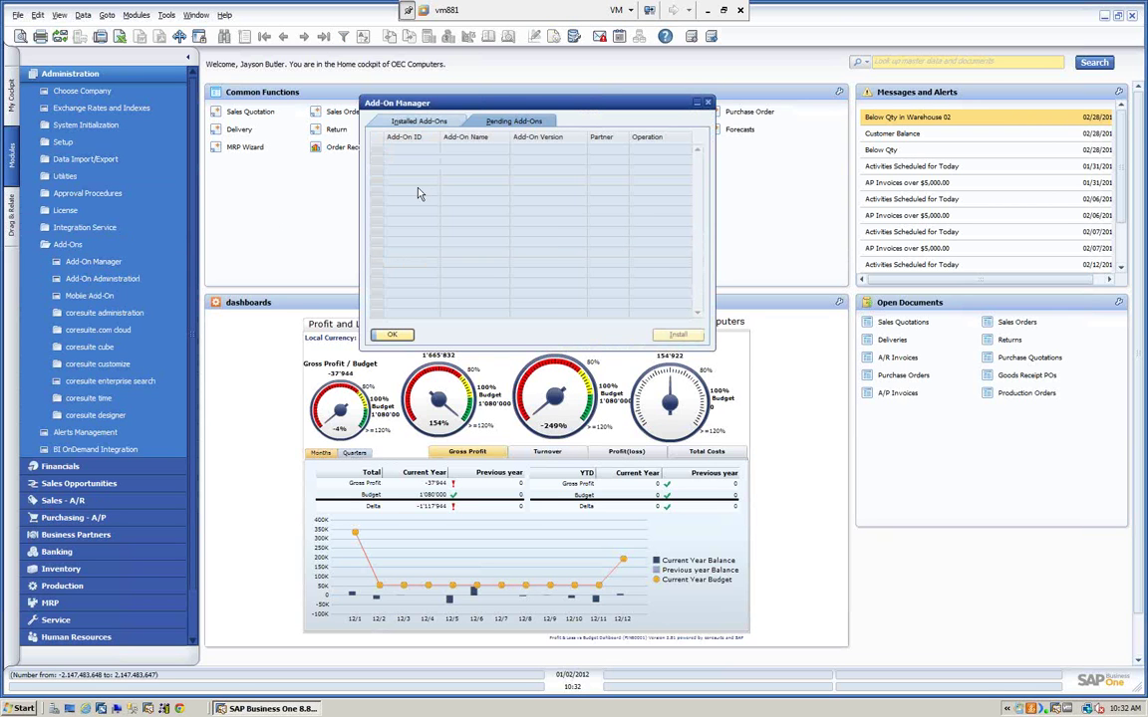
pyautogui.click(419, 121)
pyautogui.click(395, 336)
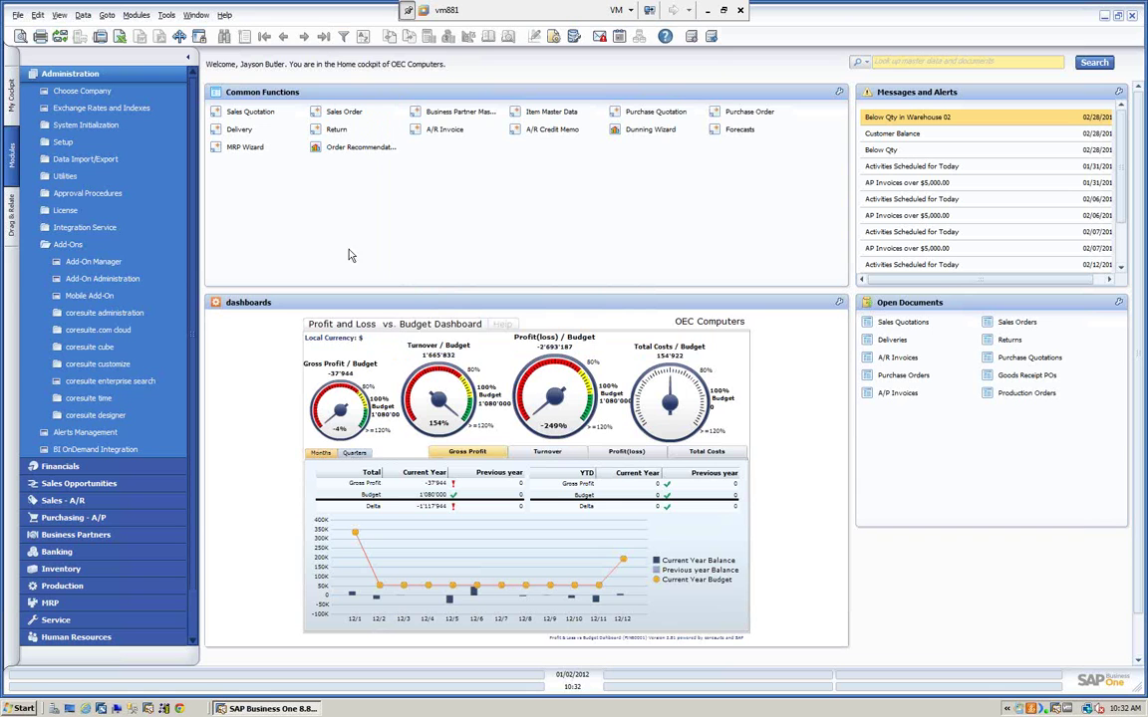
pyautogui.click(113, 278)
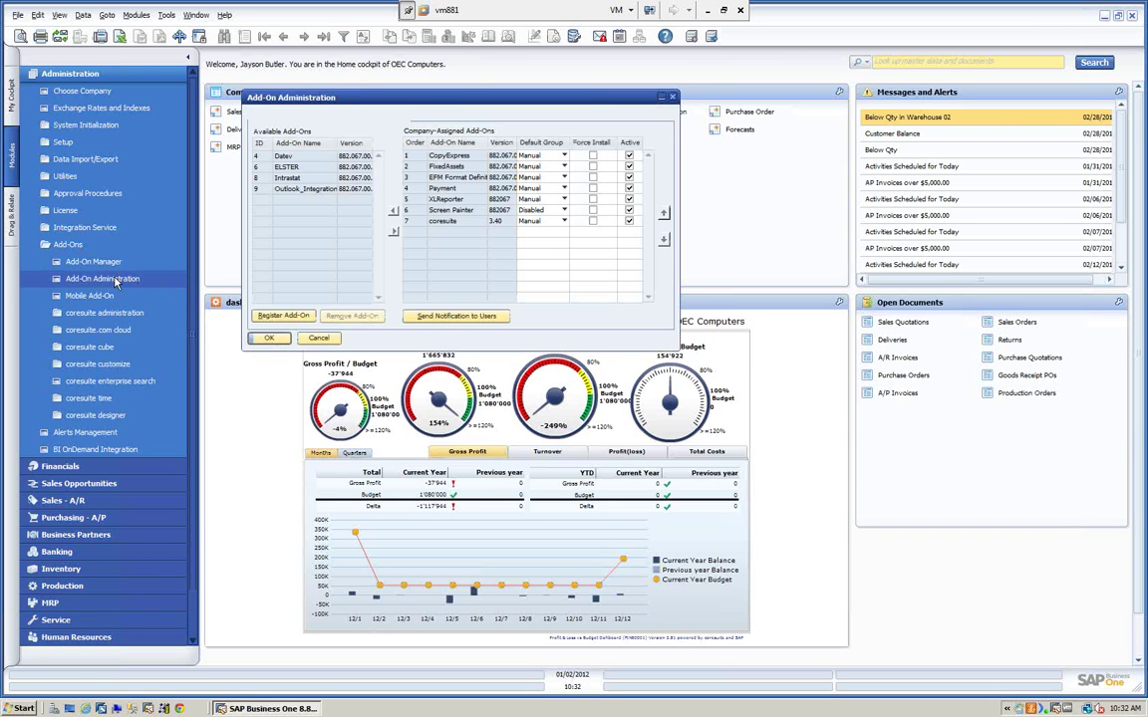
# - Assign Outlook_Integration to the company, then drag it back to Available Add-Ons
pyautogui.click(284, 190)
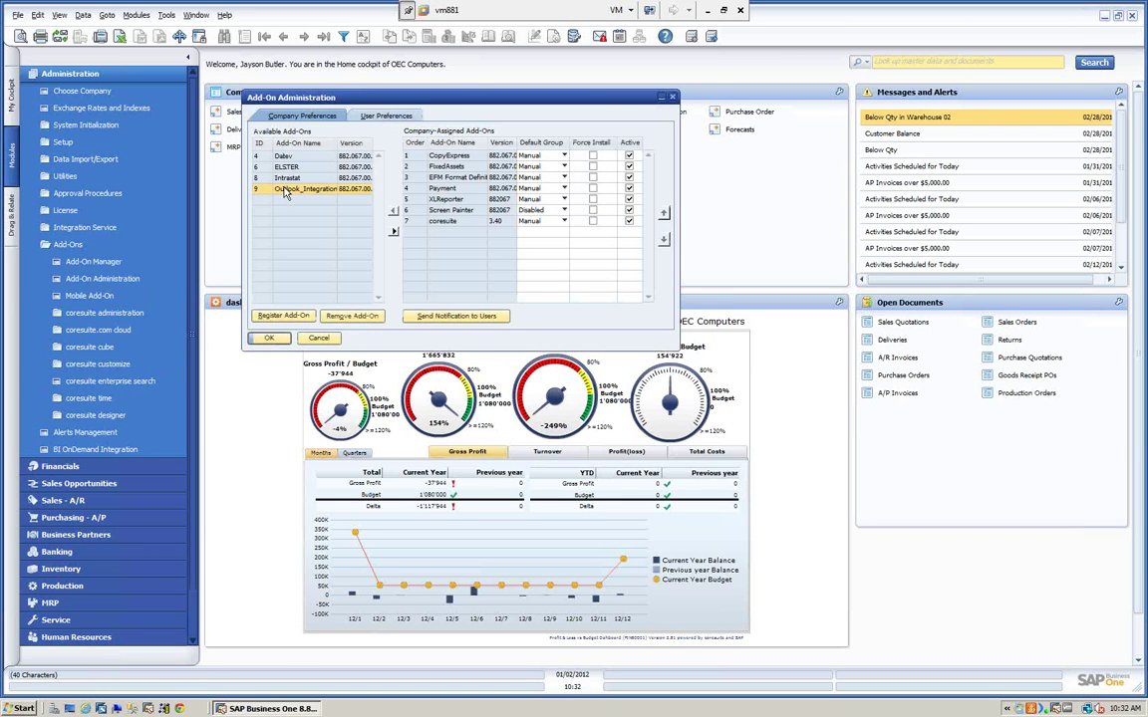
pyautogui.click(394, 233)
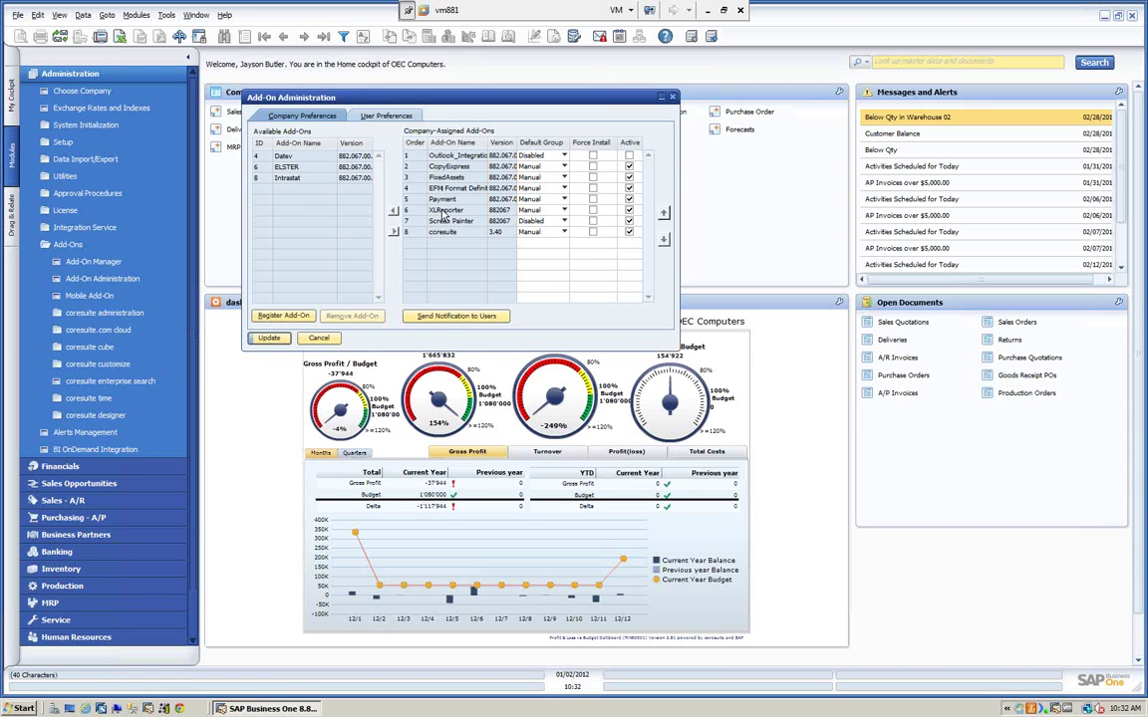
pyautogui.click(446, 157)
pyautogui.moveTo(446, 159); pyautogui.dragTo(354, 197)
# - Keep CopyExpress and FixedAssets on the Manual default group and show User Preferences
pyautogui.click(520, 155)
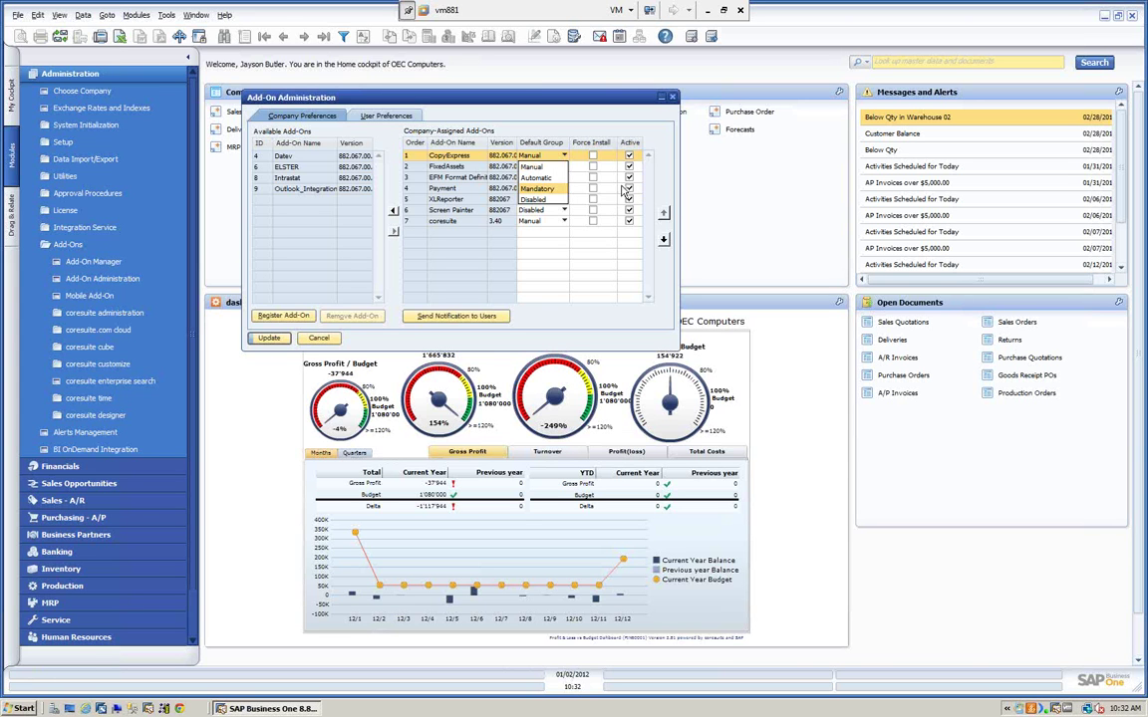
pyautogui.click(539, 167)
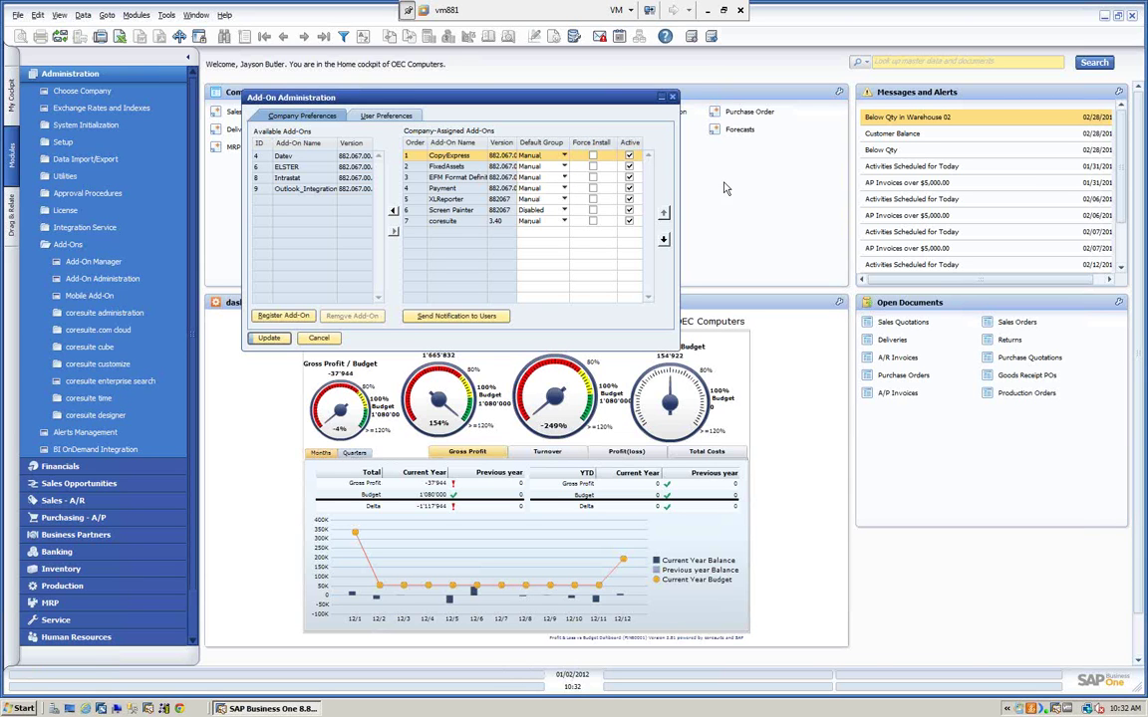
pyautogui.click(469, 166)
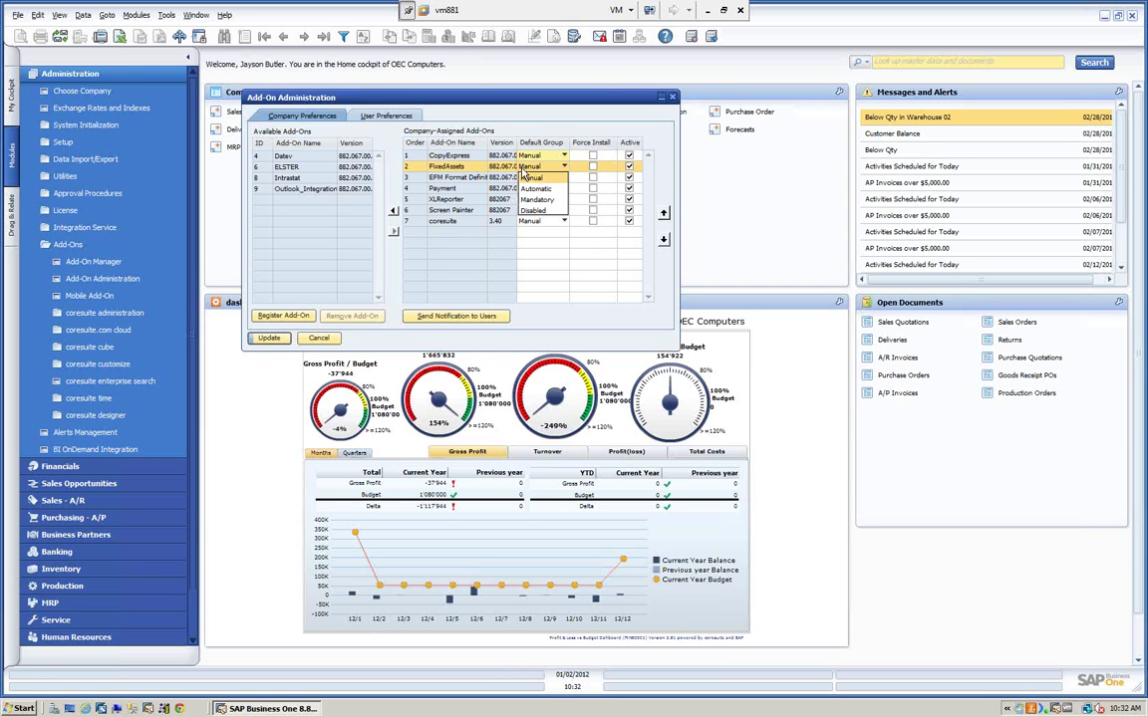
pyautogui.click(539, 166)
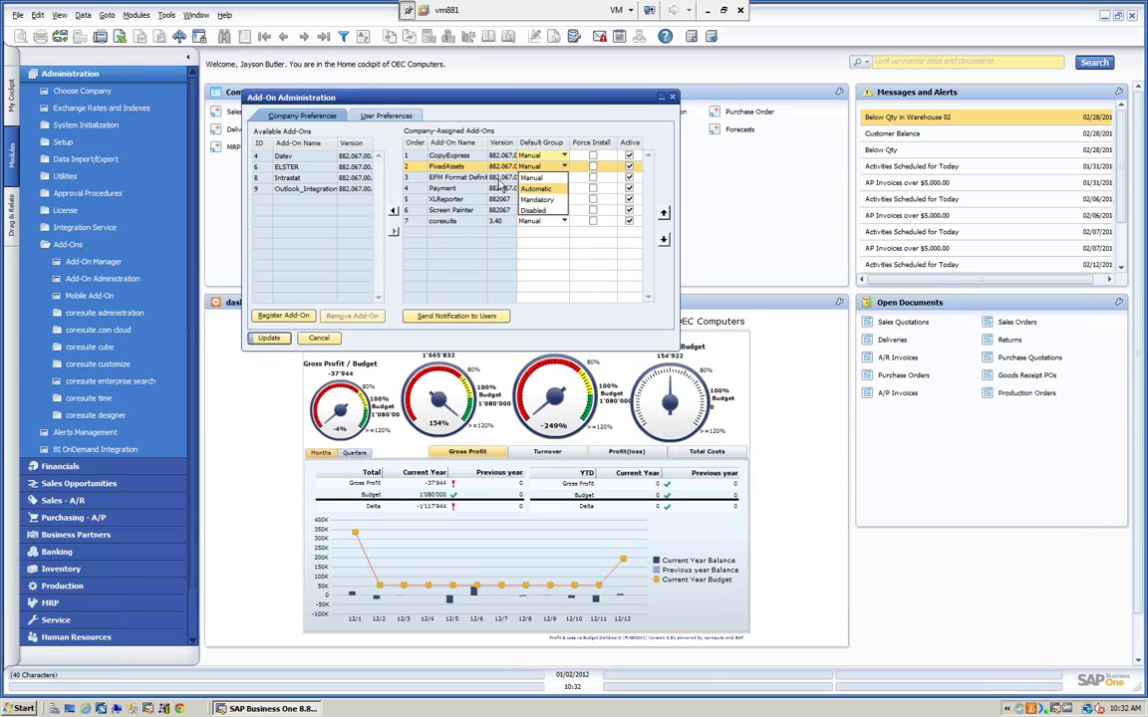
pyautogui.click(534, 176)
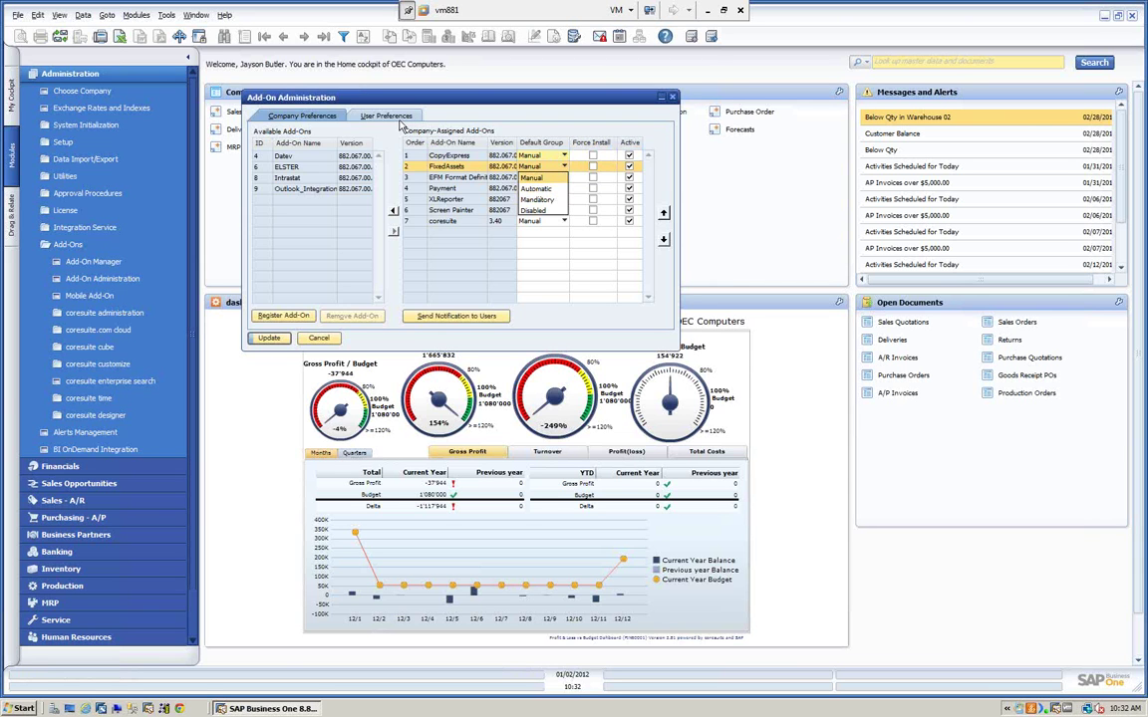
pyautogui.click(396, 119)
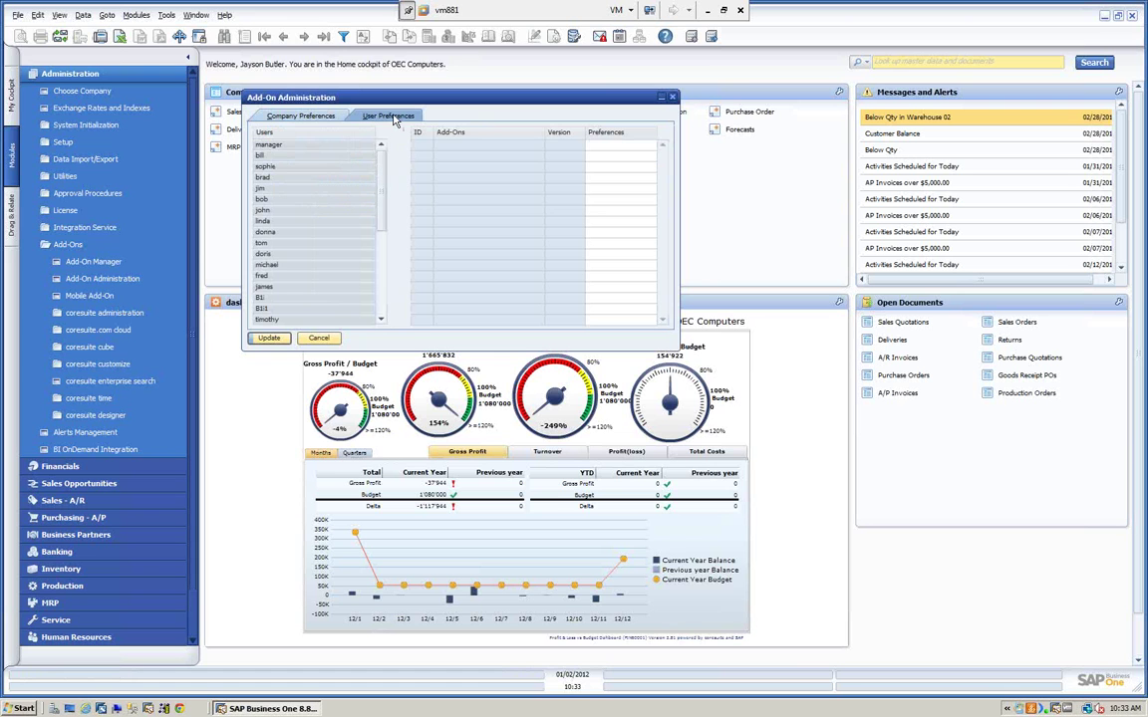
# - View one user's add-on preferences, cancel Add-On Administration, and open the Add-On Manager
pyautogui.click(279, 169)
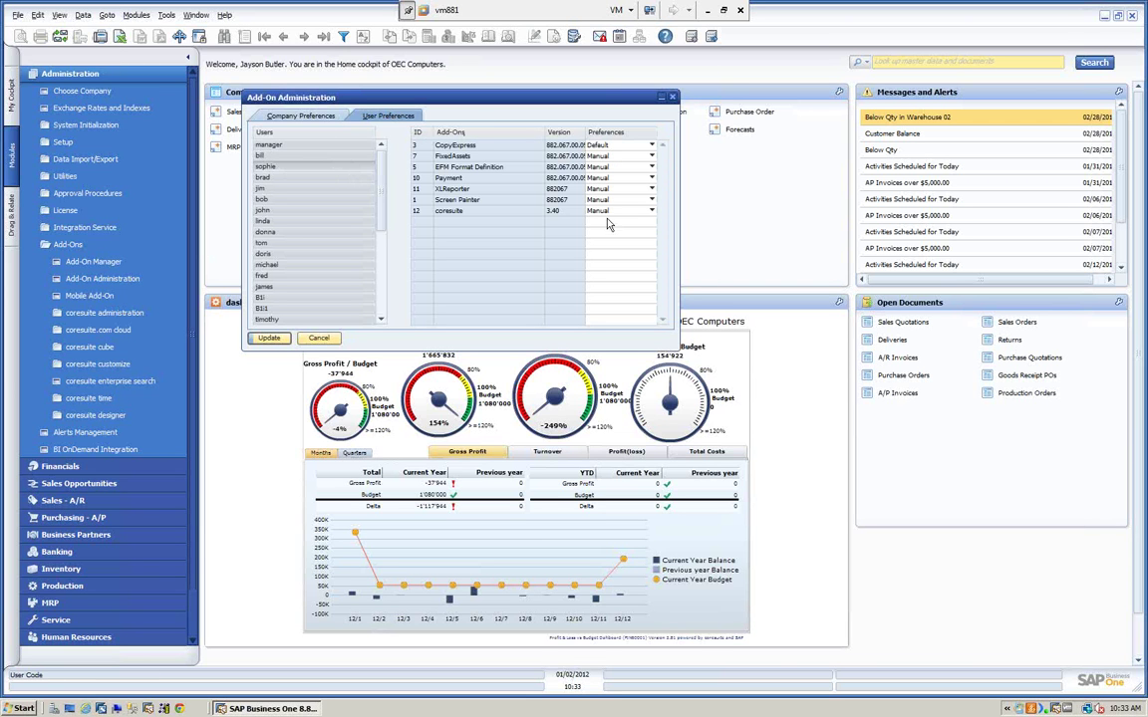
pyautogui.click(318, 337)
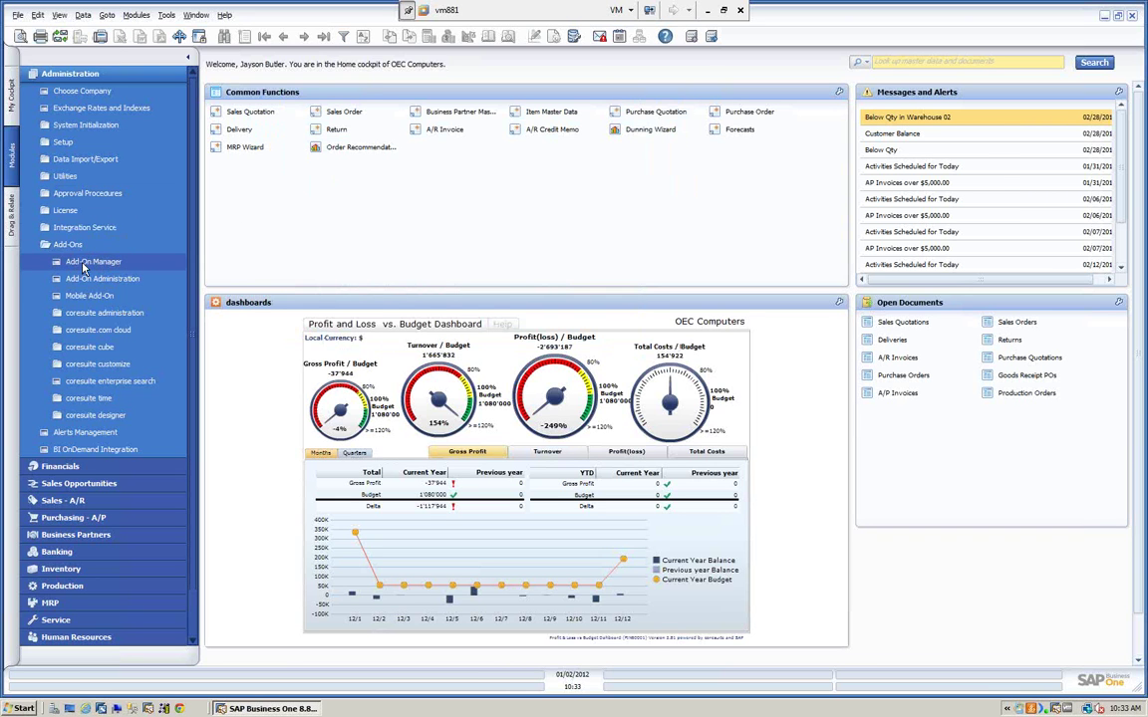
pyautogui.click(160, 15)
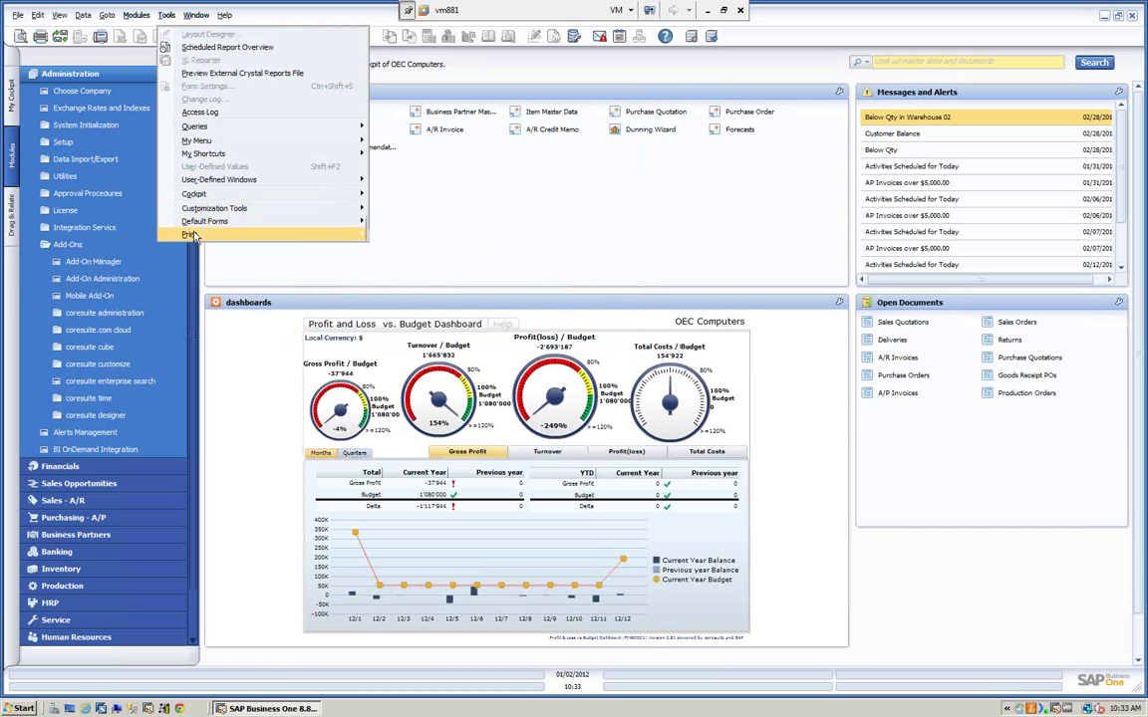
pyautogui.moveTo(195, 236)
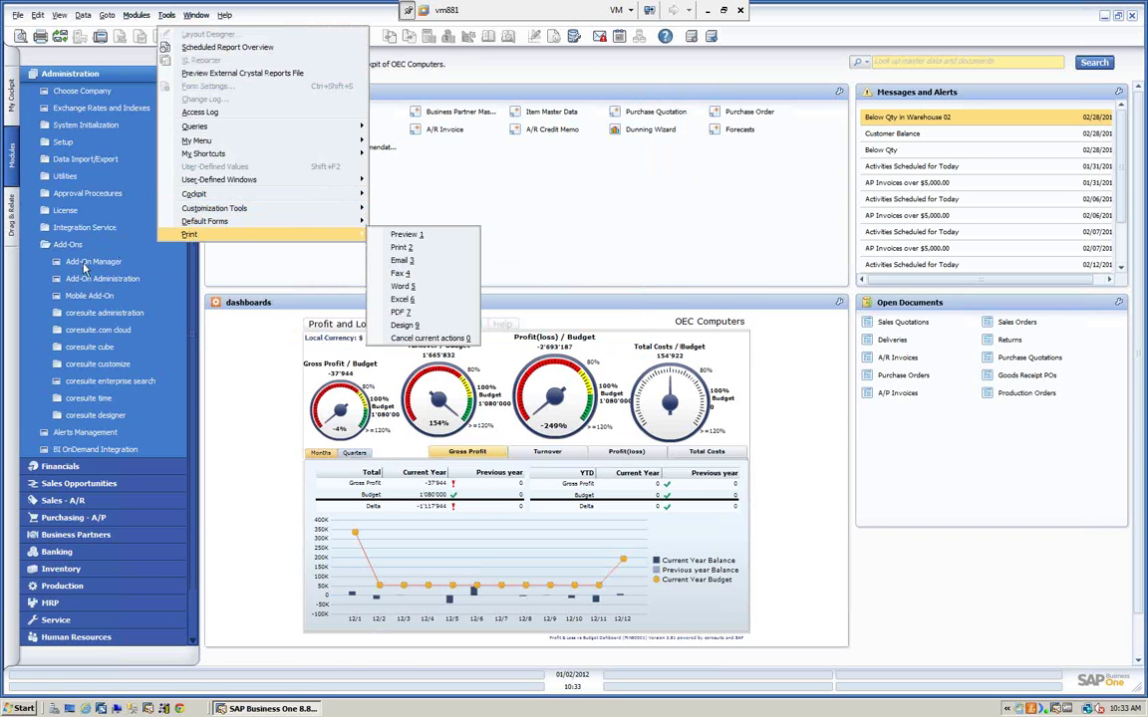
pyautogui.click(84, 262)
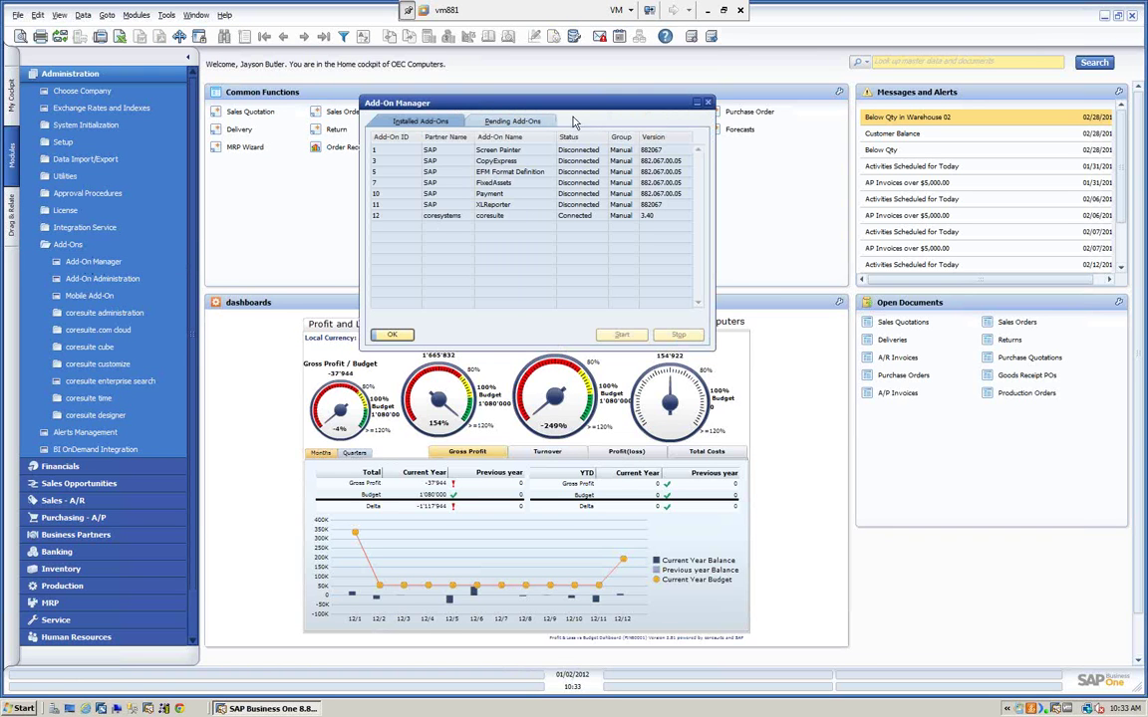
# - Start the CopyExpress add-on, close the manager, and launch Copy Express from Tools
pyautogui.click(458, 160)
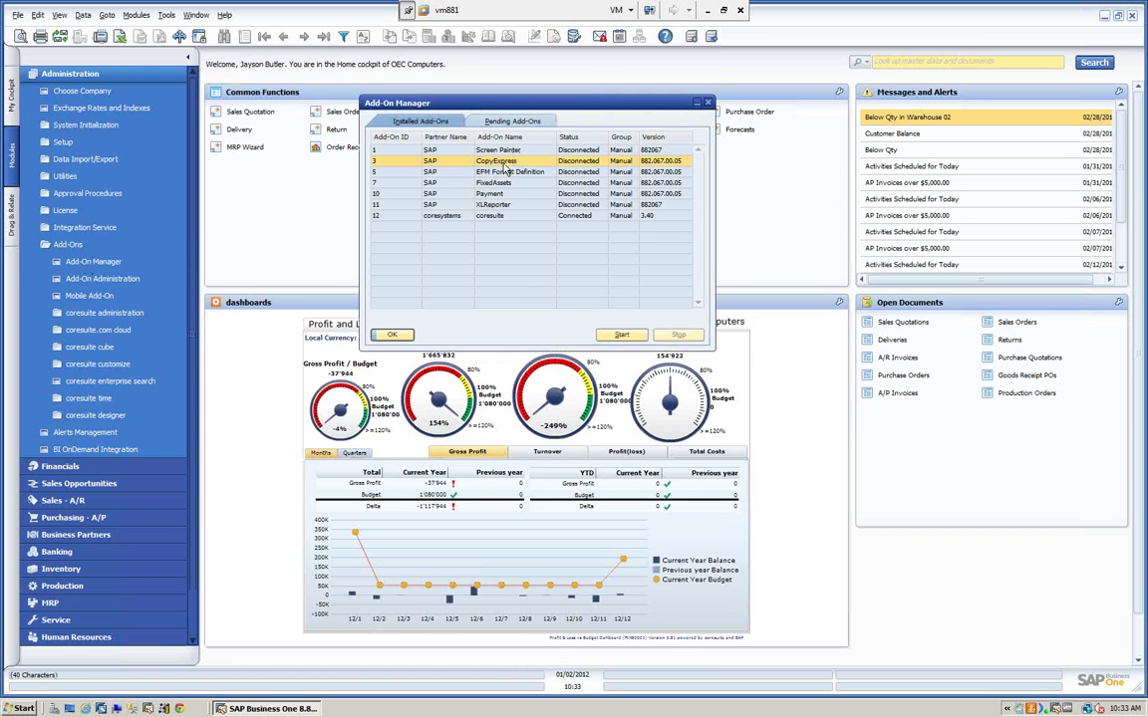
pyautogui.click(622, 337)
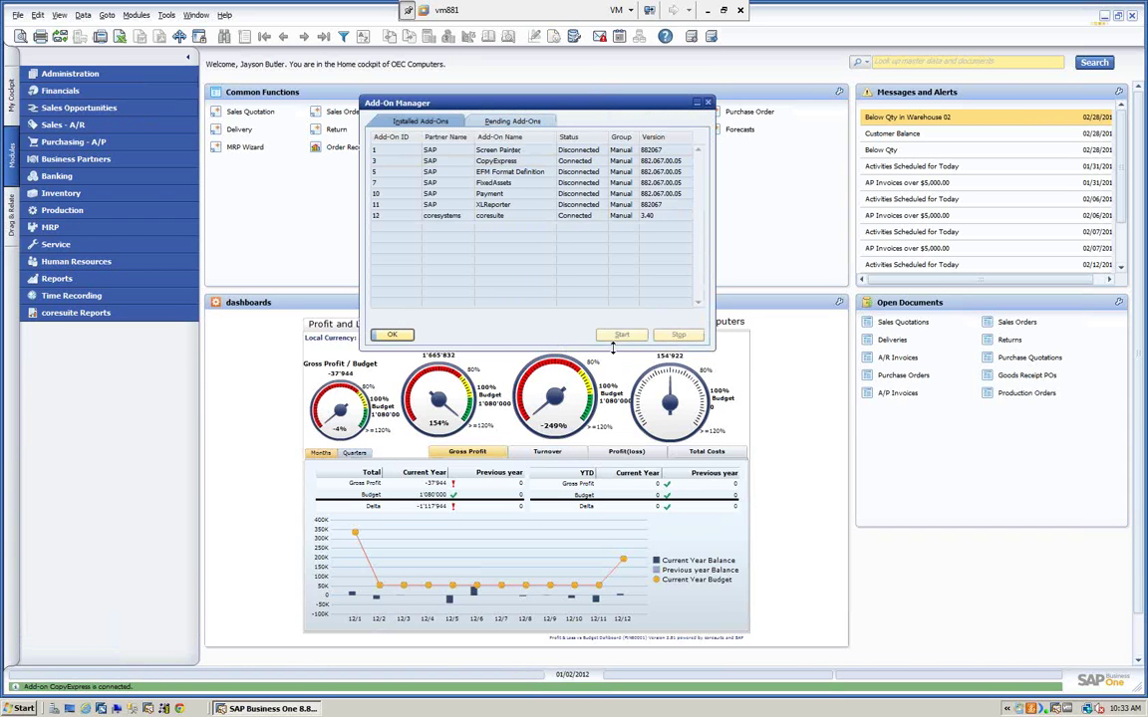
pyautogui.click(394, 336)
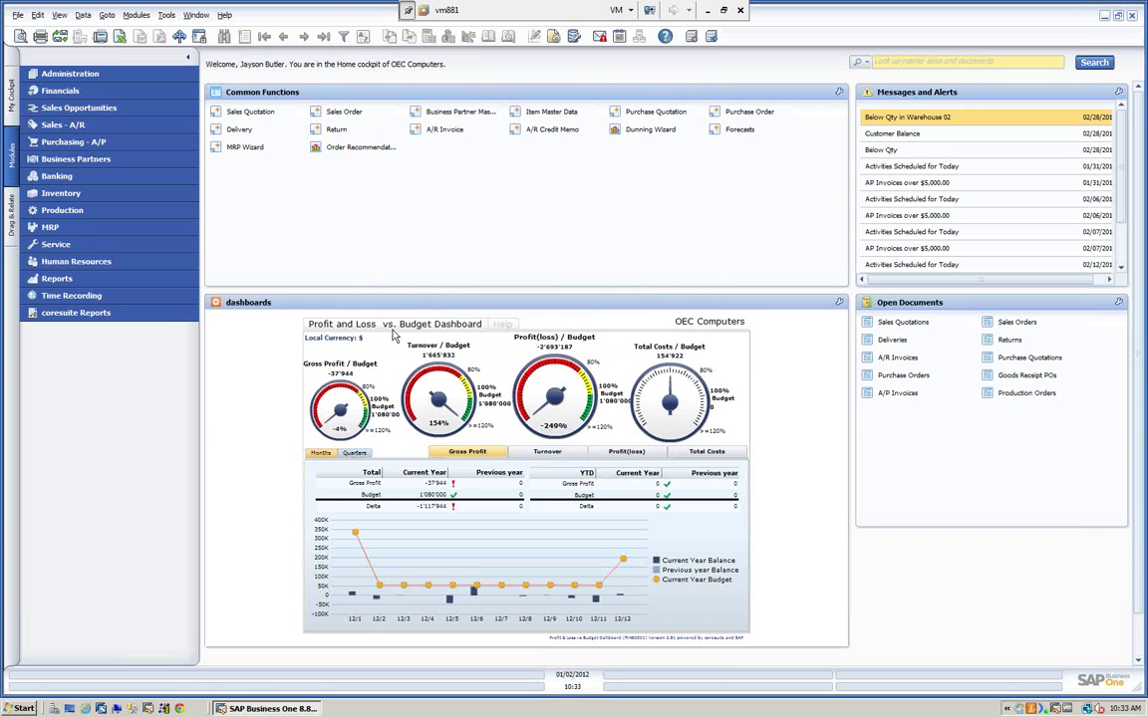
pyautogui.click(168, 16)
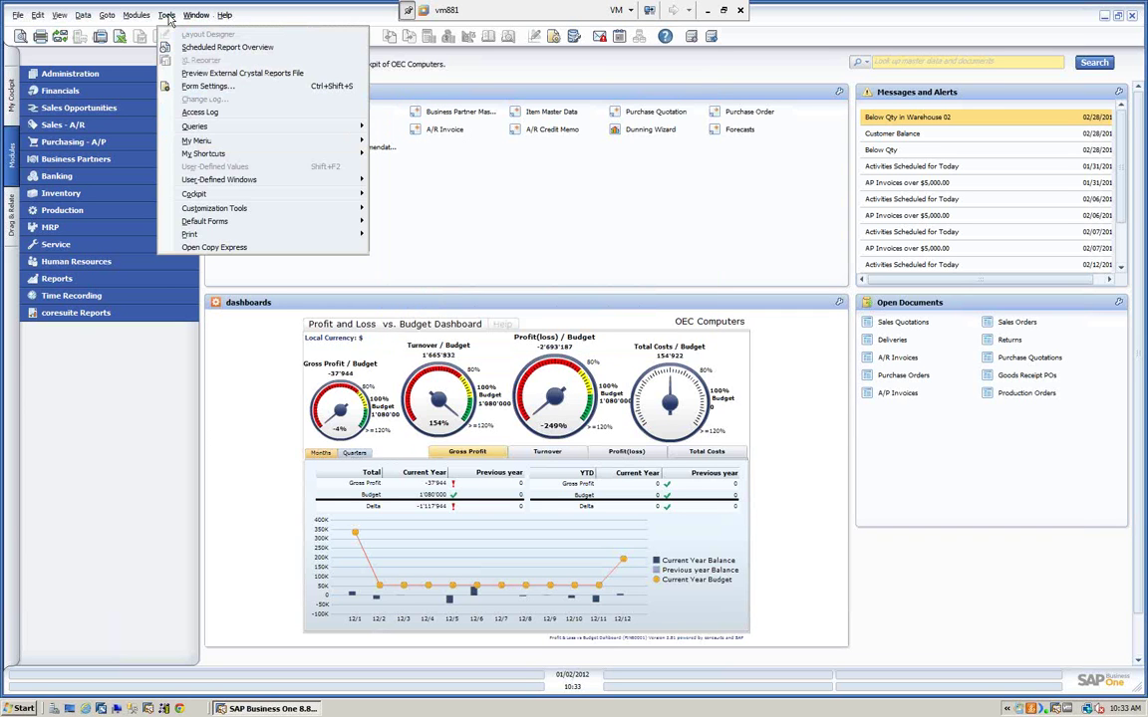
pyautogui.click(215, 249)
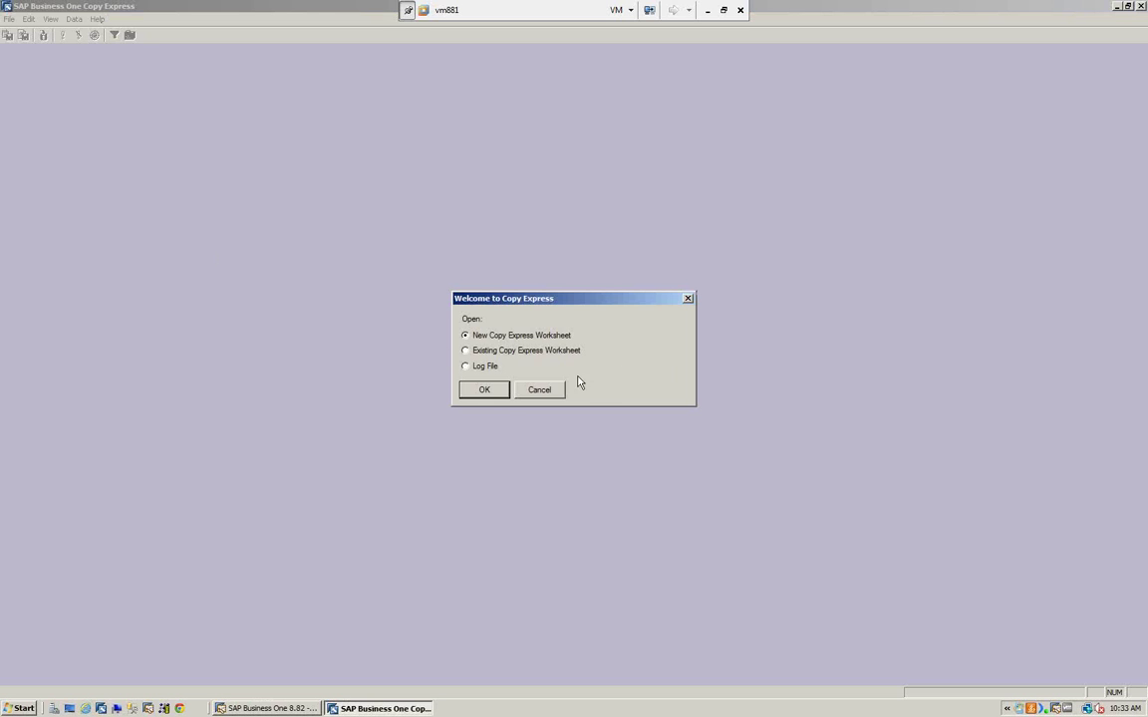
# - Begin a new worksheet, log in to the server, and choose OEC Computers as base company
pyautogui.click(485, 390)
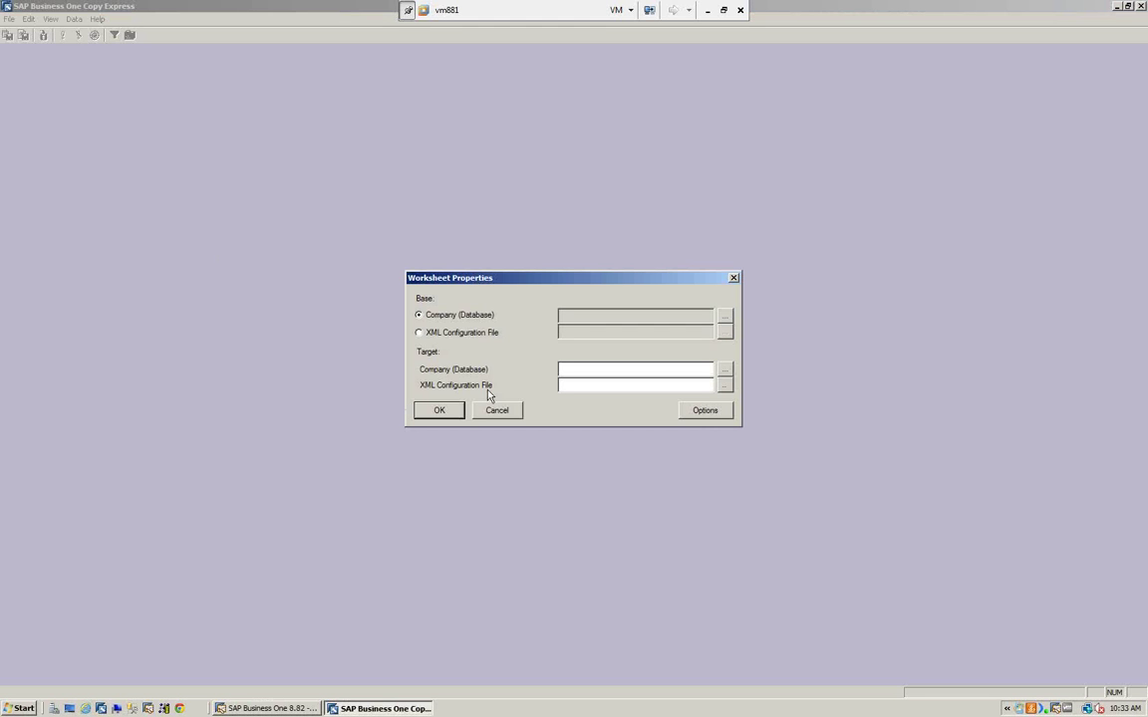
pyautogui.click(724, 323)
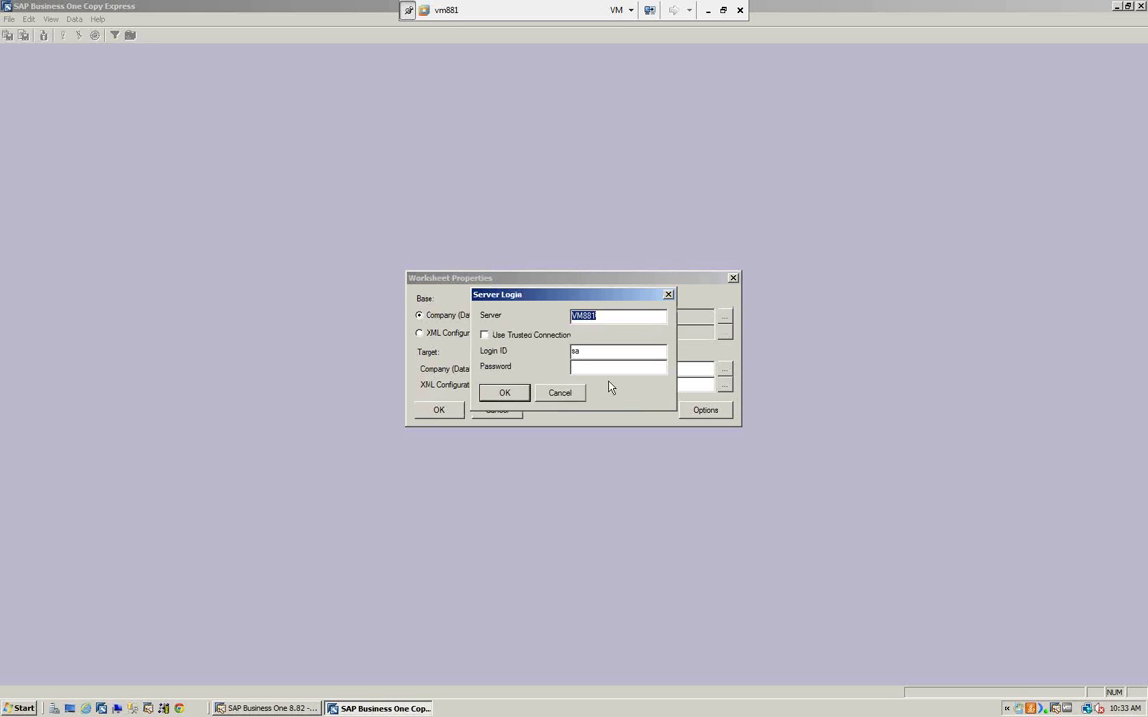
pyautogui.click(579, 368)
pyautogui.write('***********')
pyautogui.click(504, 393)
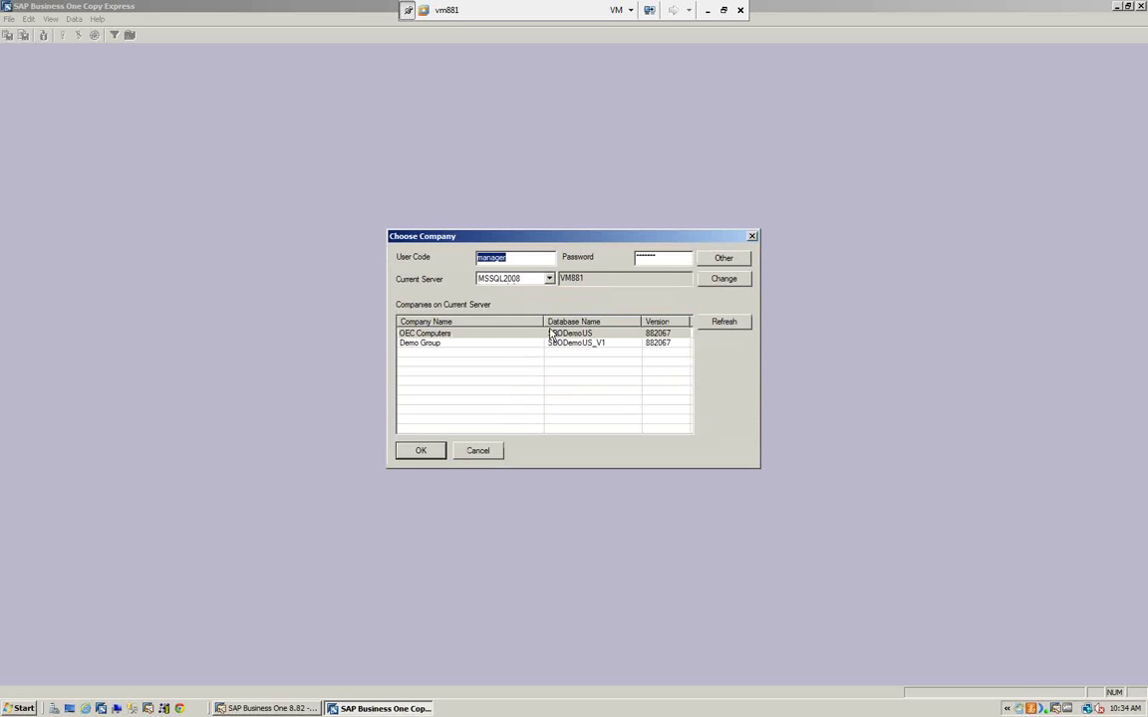
pyautogui.click(453, 336)
pyautogui.click(679, 259)
pyautogui.write('1234')
pyautogui.click(414, 451)
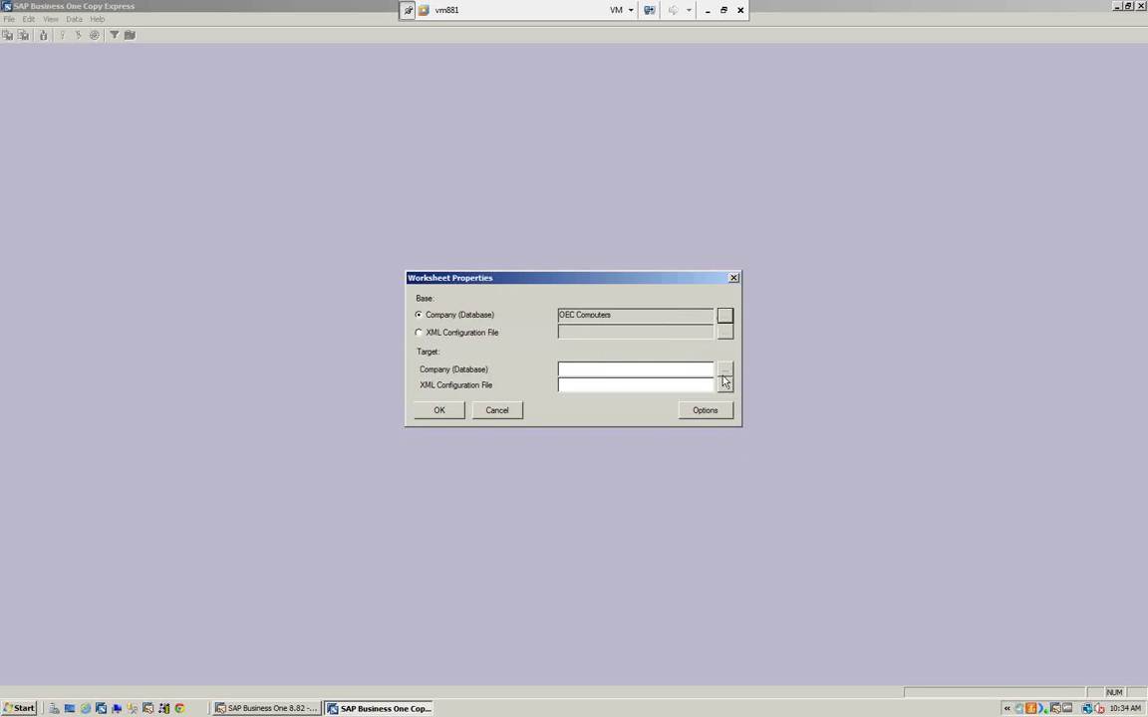
# - Set Demo Group as the target company and open the worksheet's Options
pyautogui.click(725, 369)
pyautogui.click(580, 344)
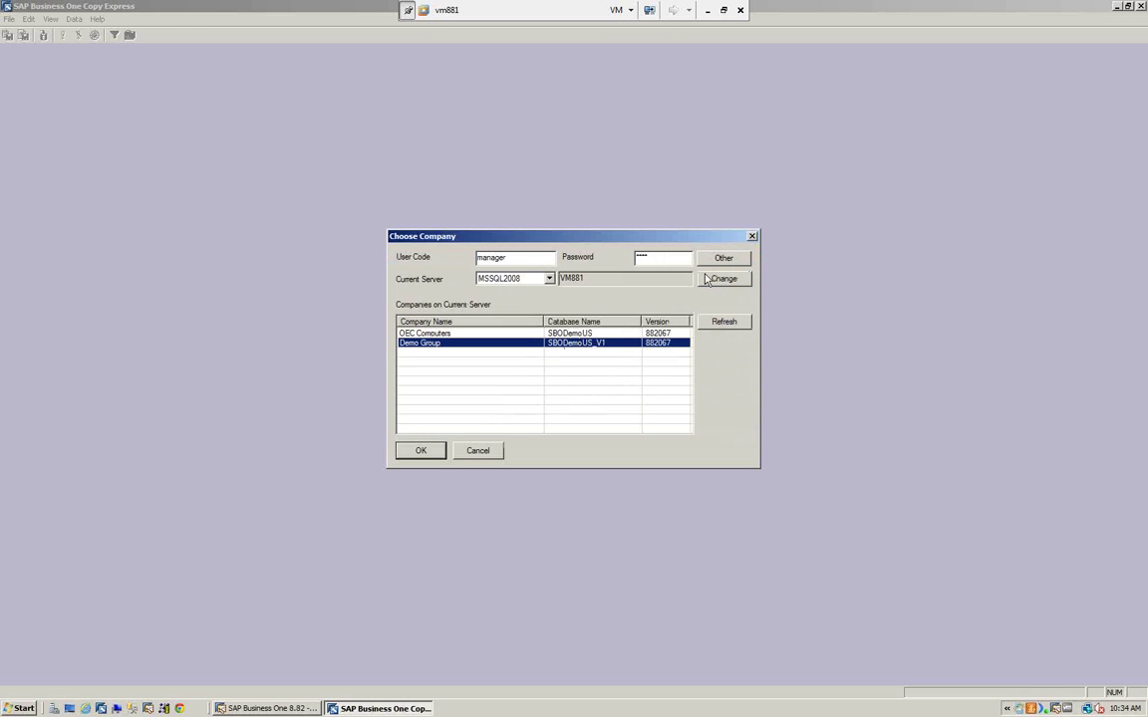
pyautogui.click(419, 451)
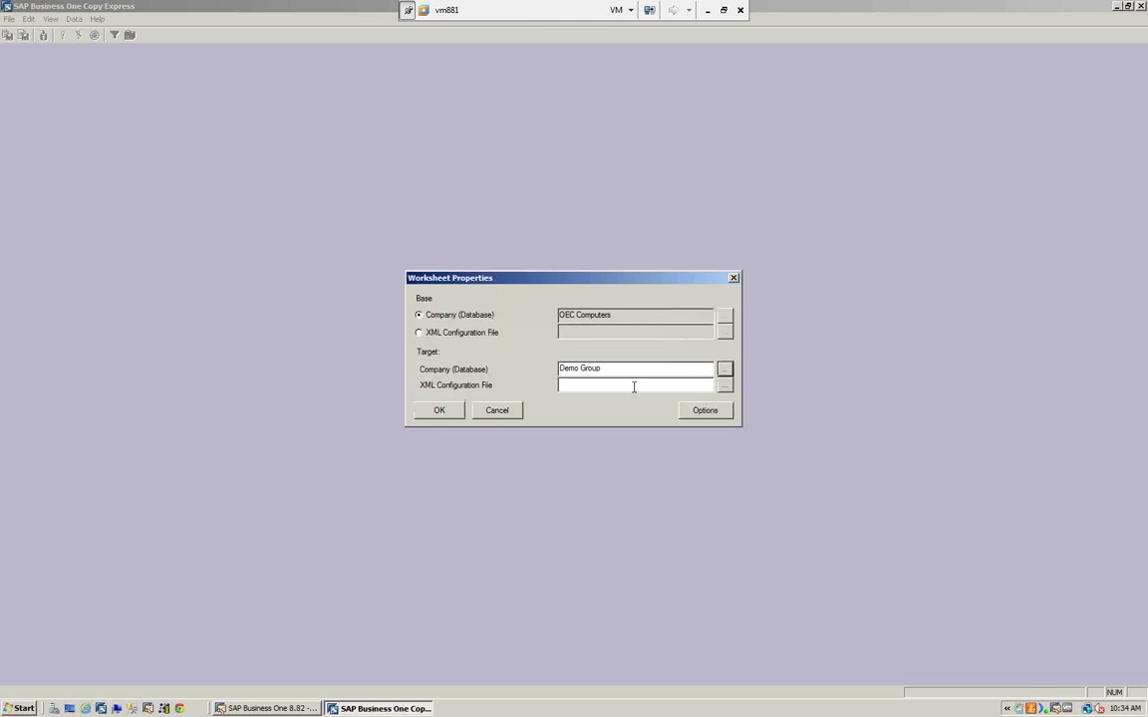
pyautogui.click(716, 413)
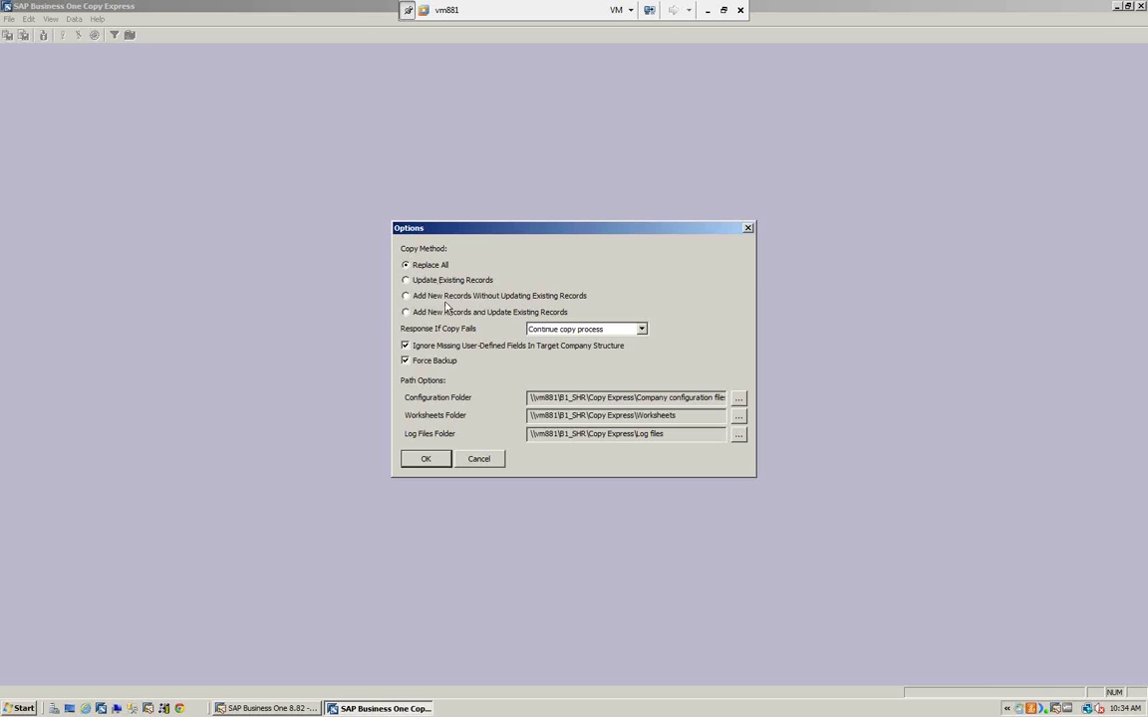
# - Choose 'Add New Records and Update Existing Records' and view the copy-failure response choices
pyautogui.click(409, 311)
pyautogui.click(642, 330)
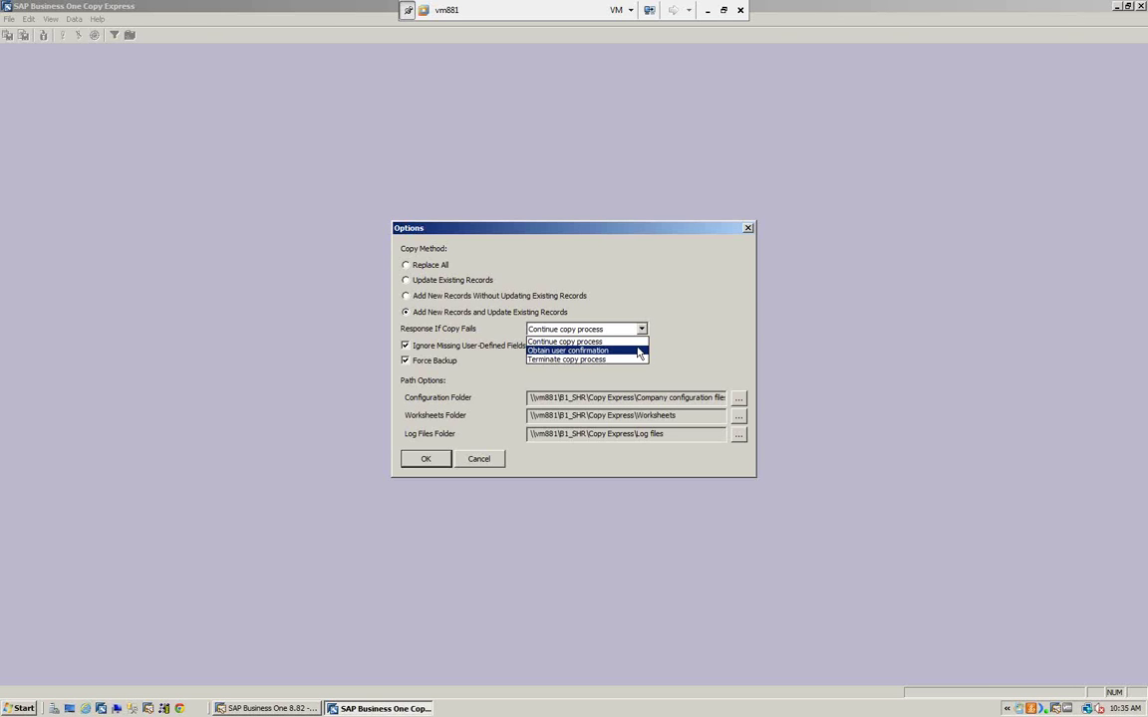
# - Keep 'Continue copy process' on failure, turn off Force Backup, and apply the options
pyautogui.click(363, 361)
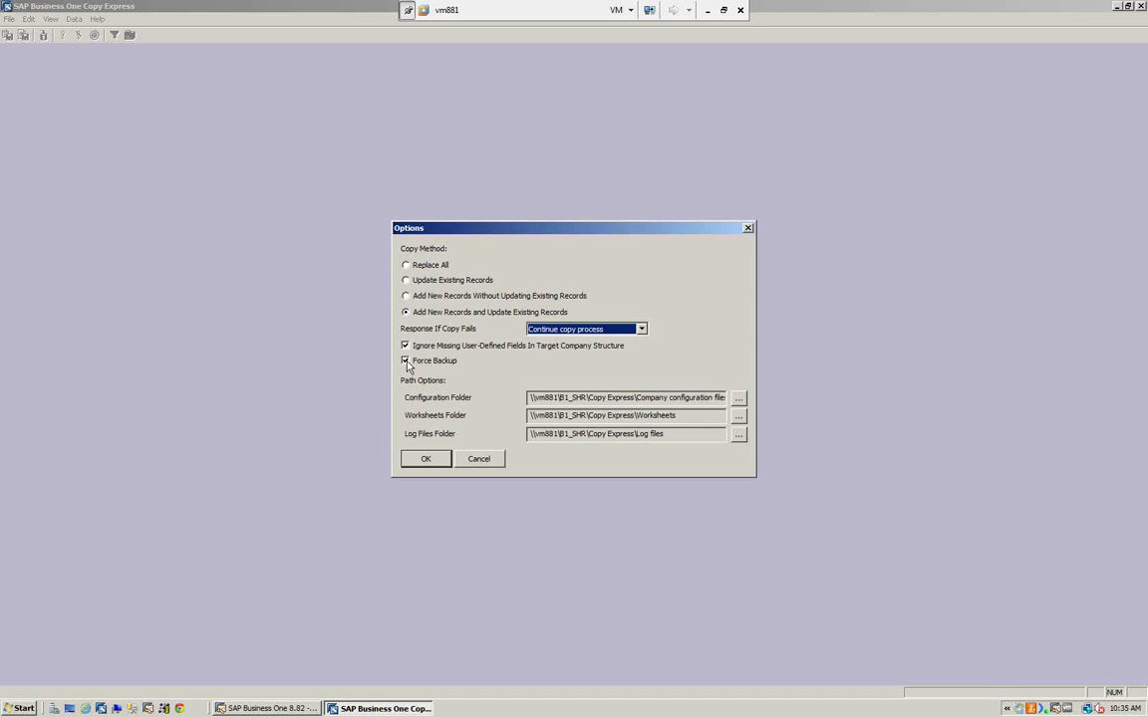
pyautogui.click(408, 361)
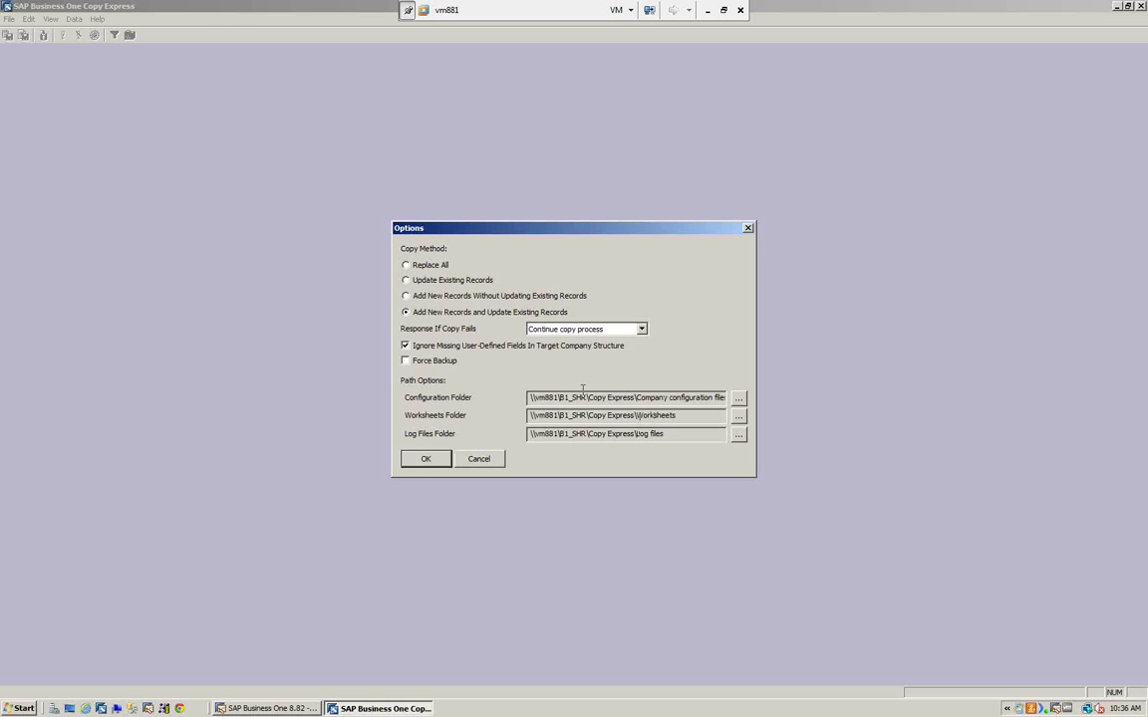
pyautogui.click(432, 460)
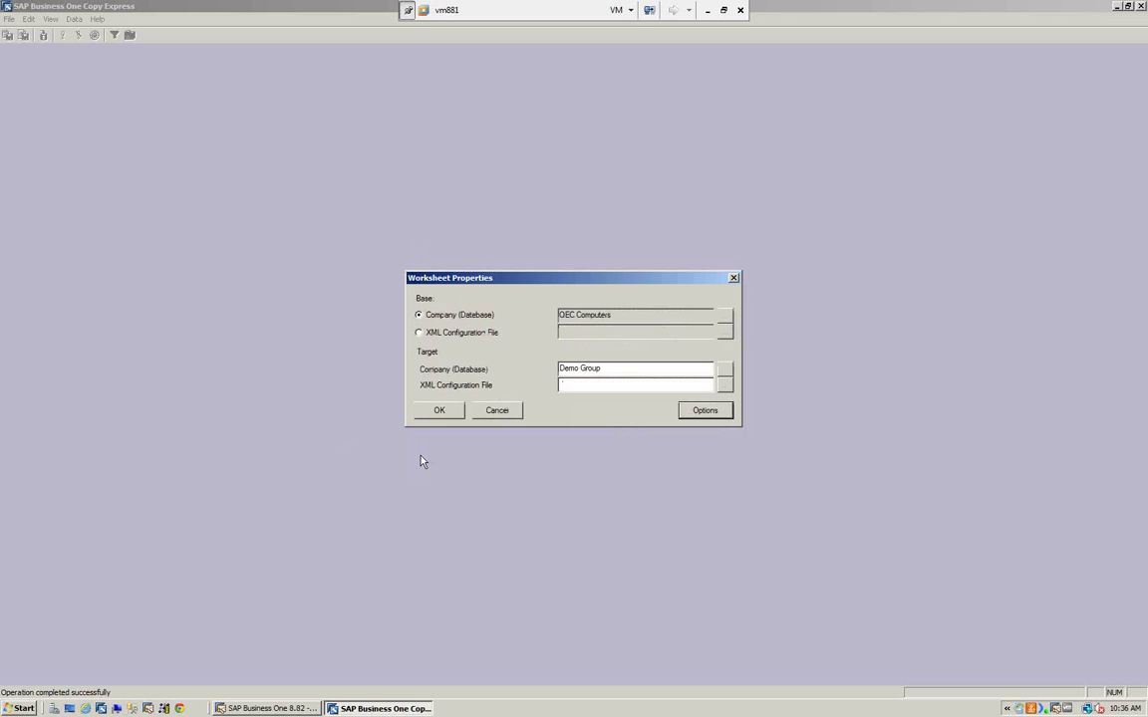
# - Open the worksheet and uncheck all seven categories, Customization through Manual Transactions
pyautogui.click(440, 412)
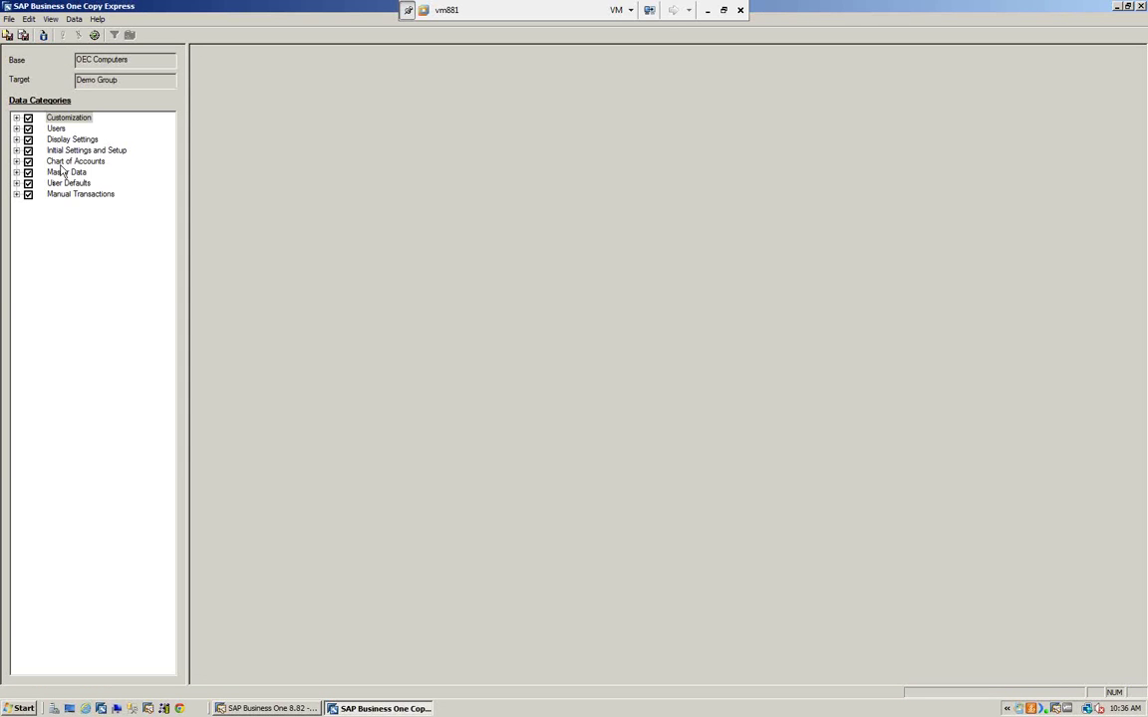
pyautogui.click(28, 117)
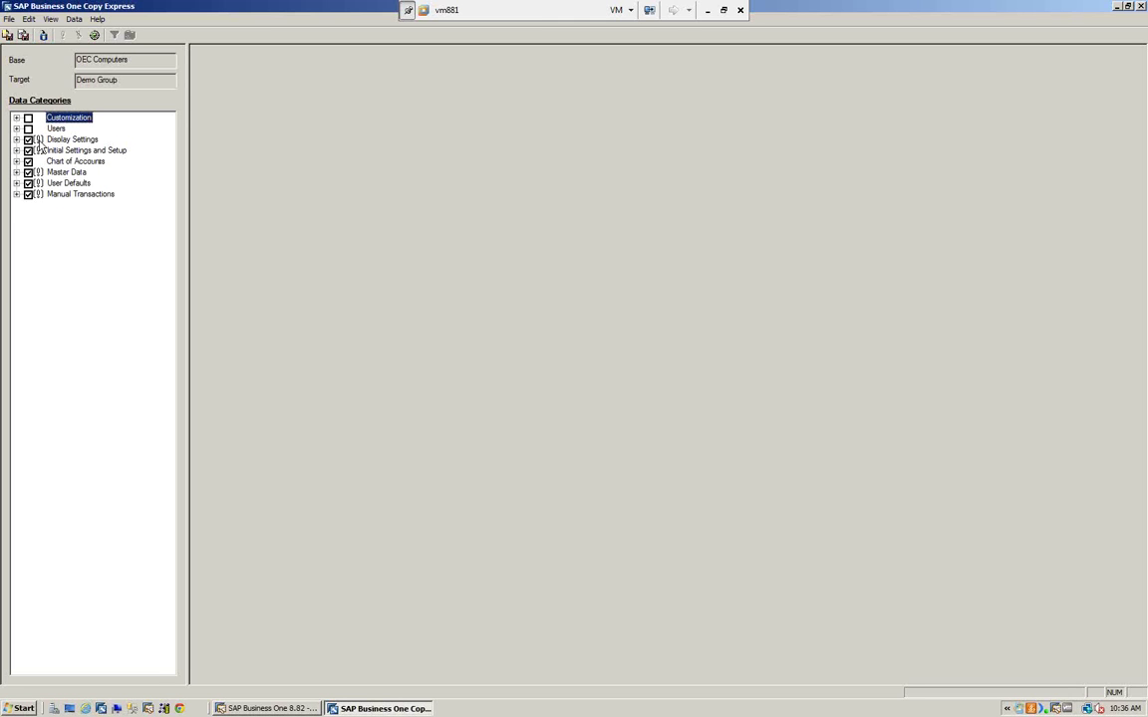
pyautogui.click(28, 139)
pyautogui.click(28, 150)
pyautogui.click(28, 162)
pyautogui.click(28, 172)
pyautogui.click(28, 183)
pyautogui.click(28, 194)
# - Under Customization > Print Layouts > Documents and Reports, mark Check-Stub-Stub-mcg and start copying it to the target company
pyautogui.click(16, 118)
pyautogui.click(28, 151)
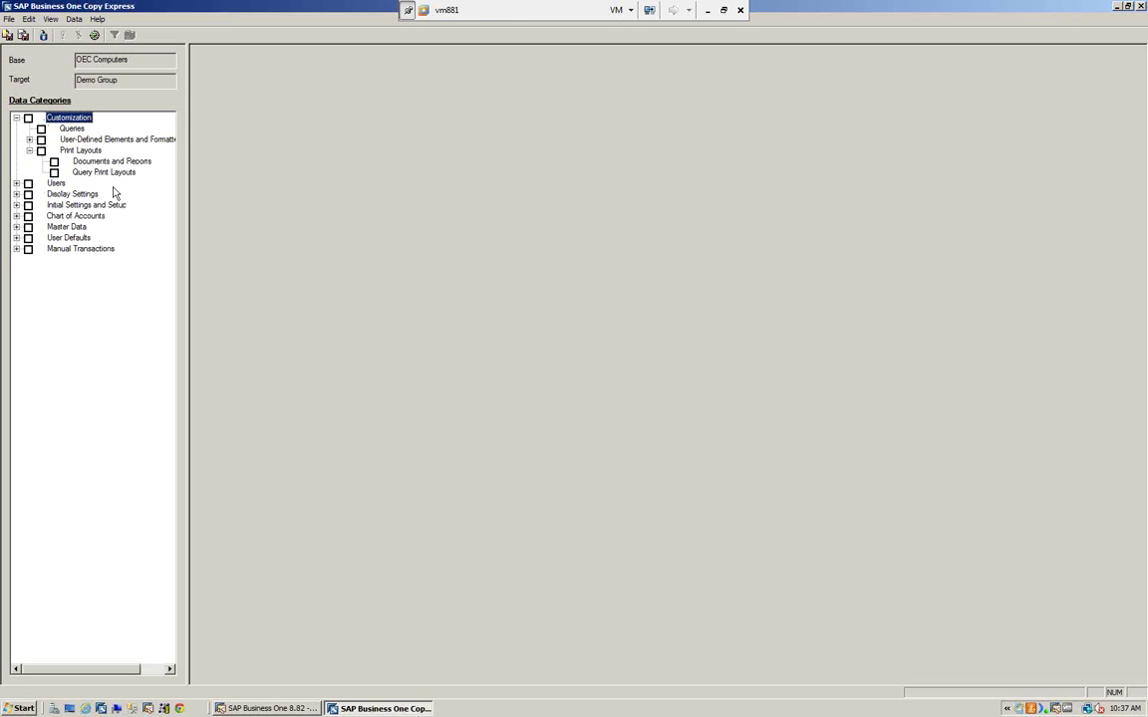
pyautogui.click(91, 164)
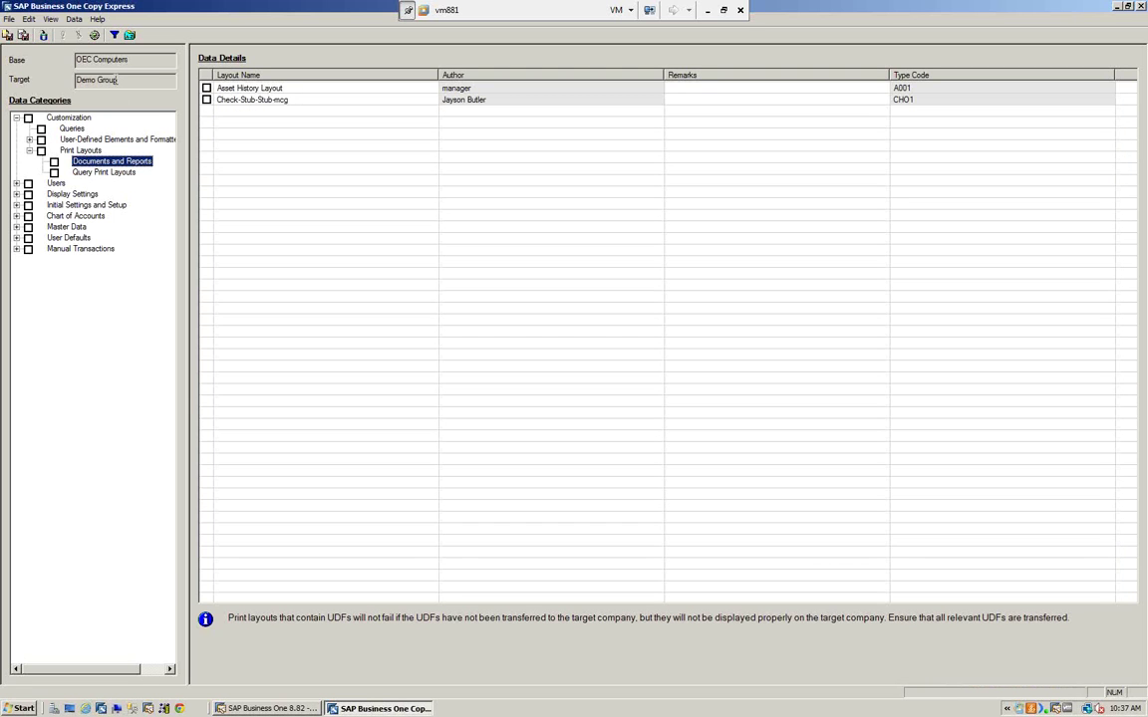
pyautogui.click(206, 100)
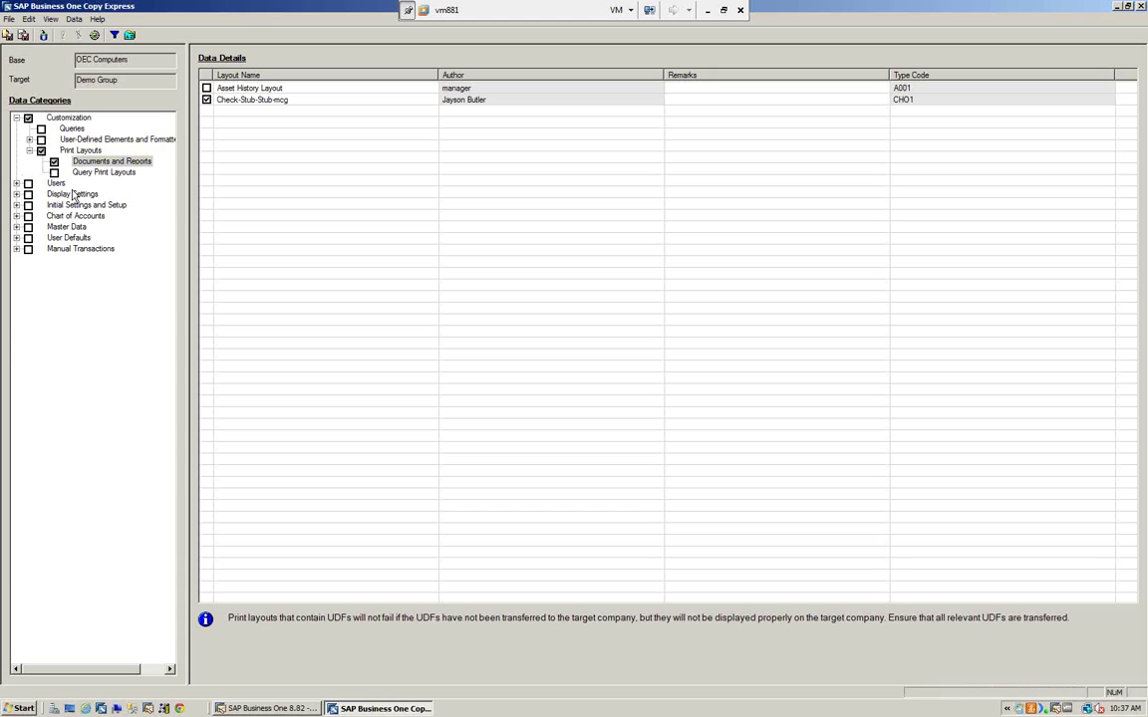
pyautogui.click(44, 36)
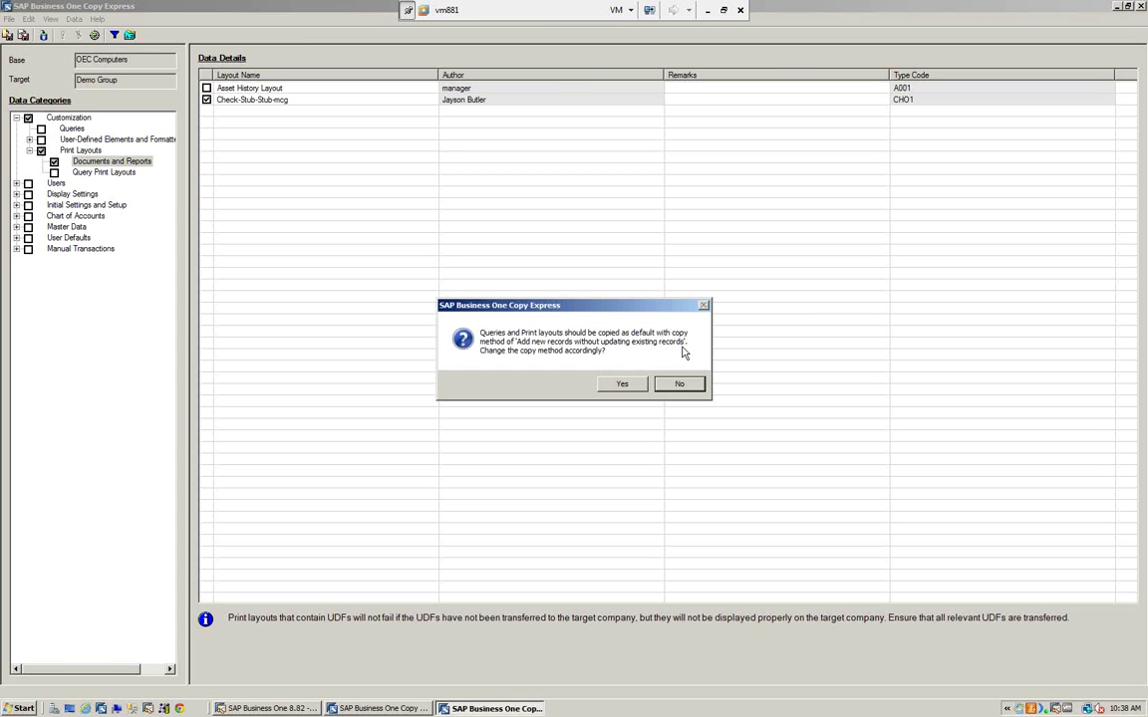
# - Switch to the recommended copy method and copy Check-Stub-Stub-mcg to Demo Group without a backup, then review the log
pyautogui.click(627, 388)
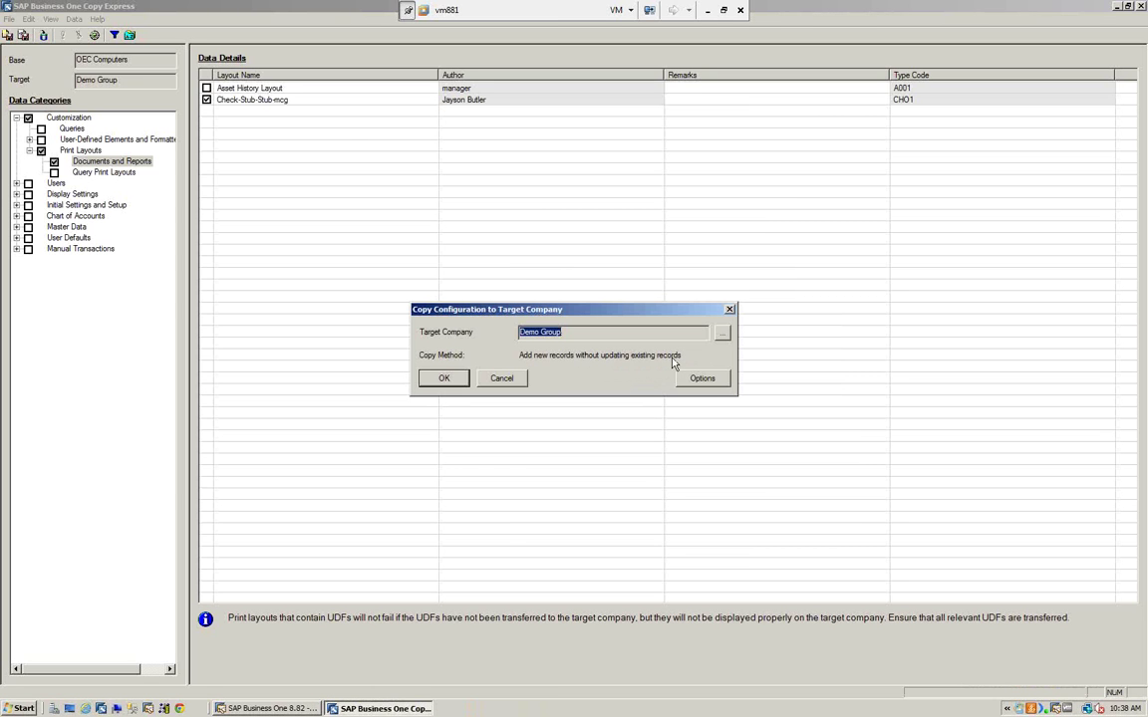
pyautogui.click(444, 378)
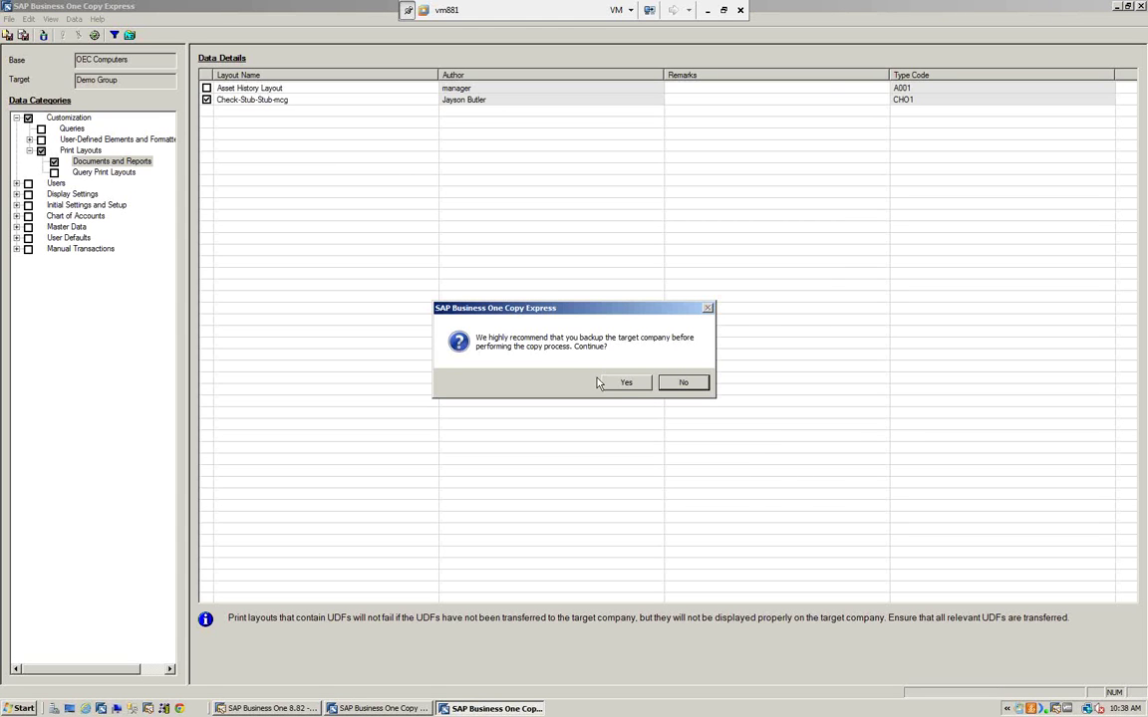
pyautogui.click(628, 383)
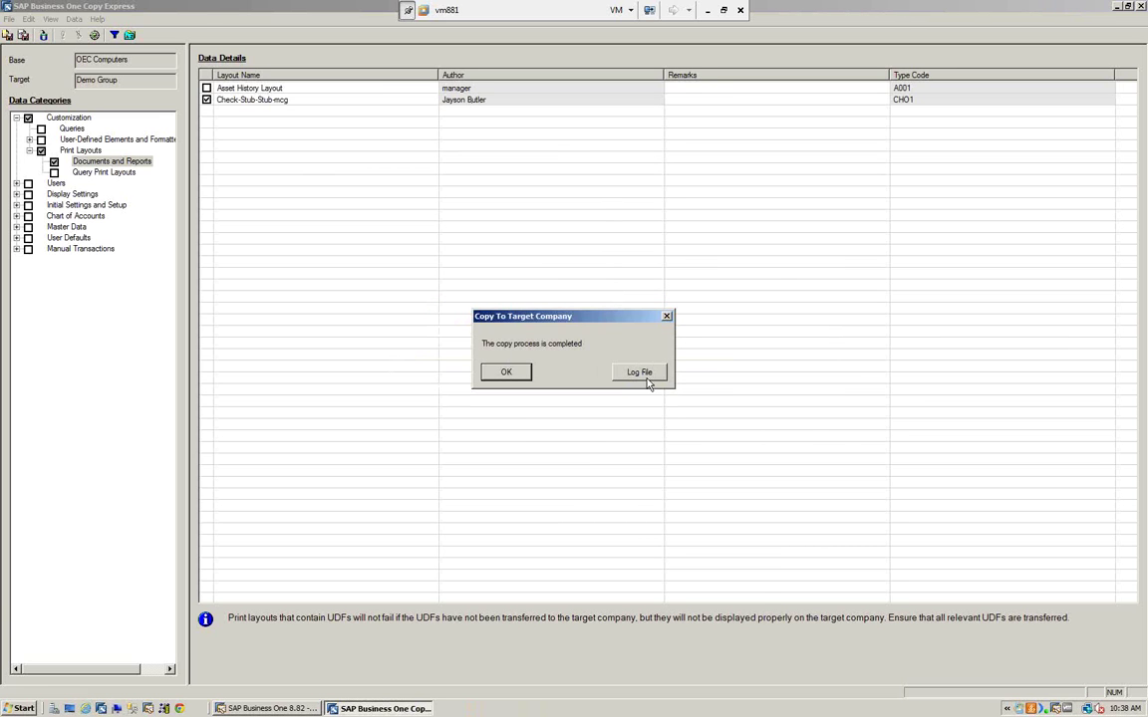
pyautogui.click(644, 375)
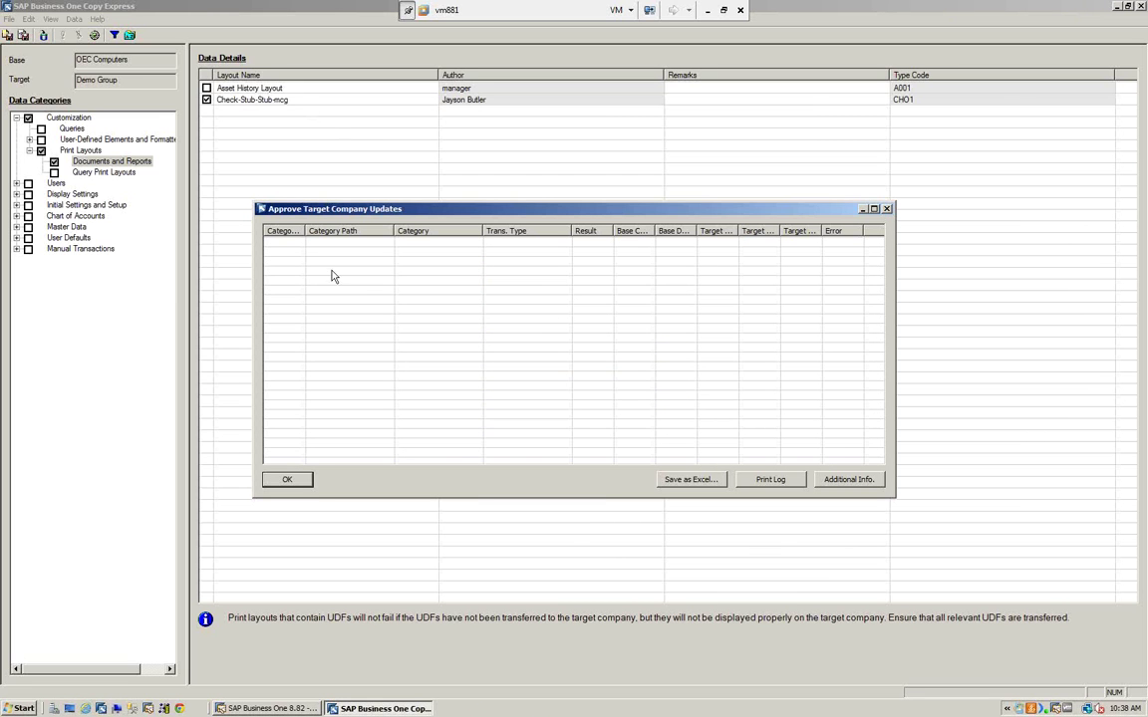
pyautogui.click(289, 481)
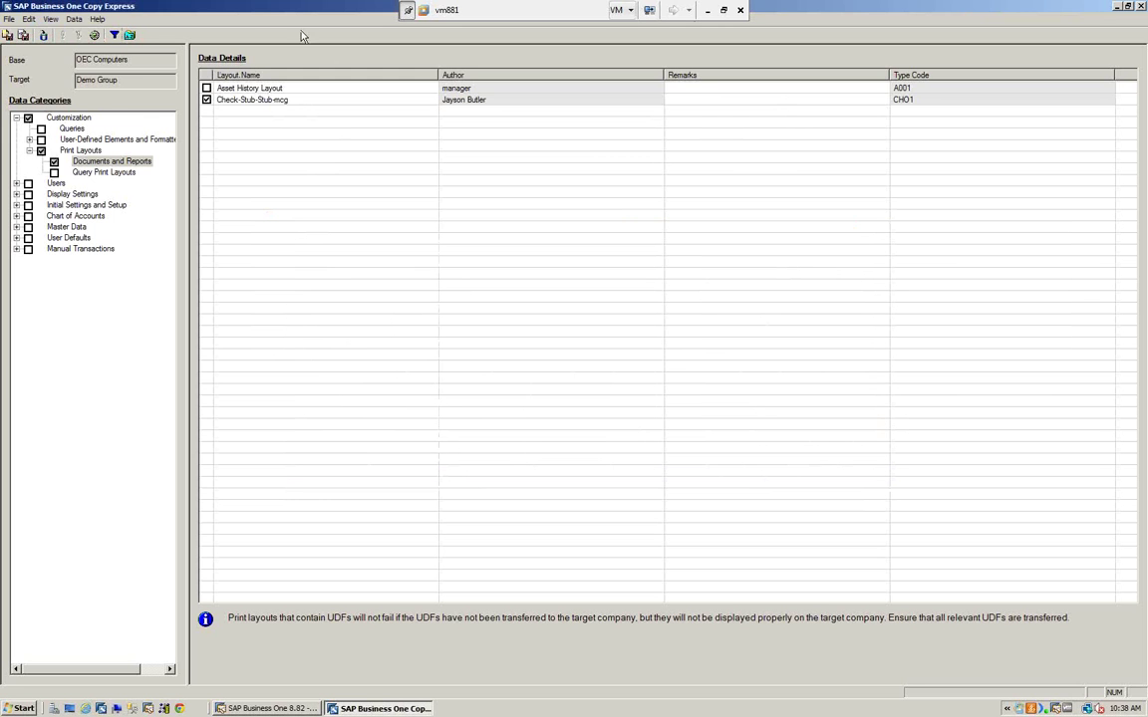
# - Exit Copy Express without saving the worksheet
pyautogui.click(9, 19)
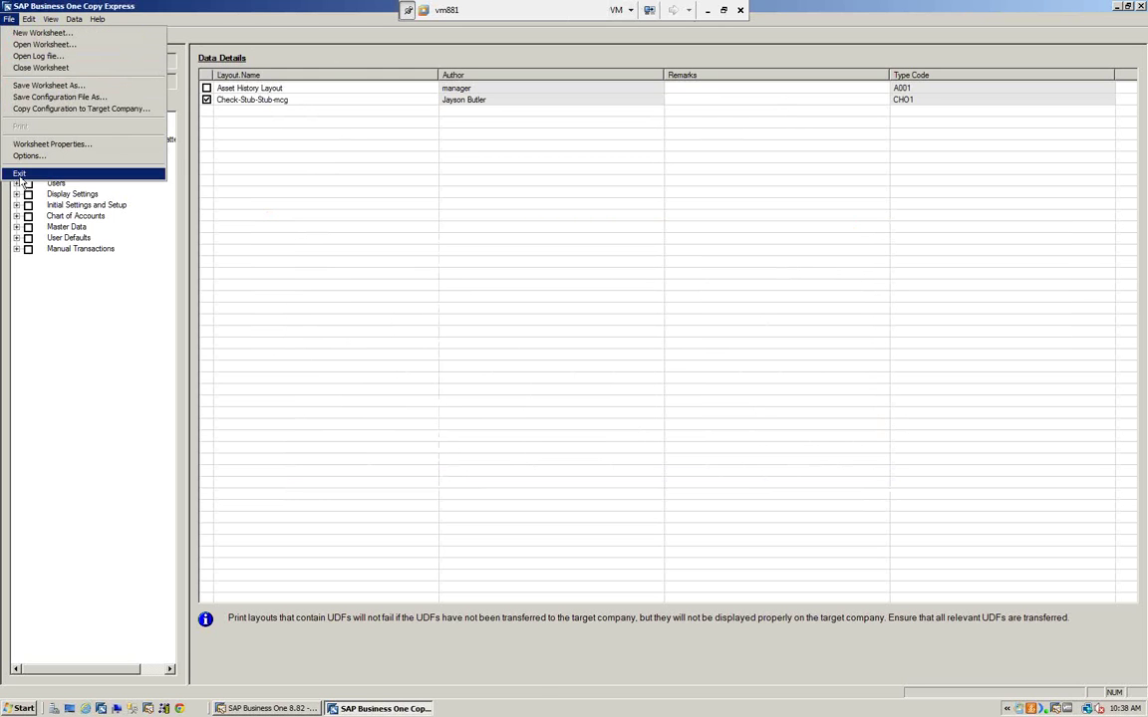
pyautogui.click(20, 174)
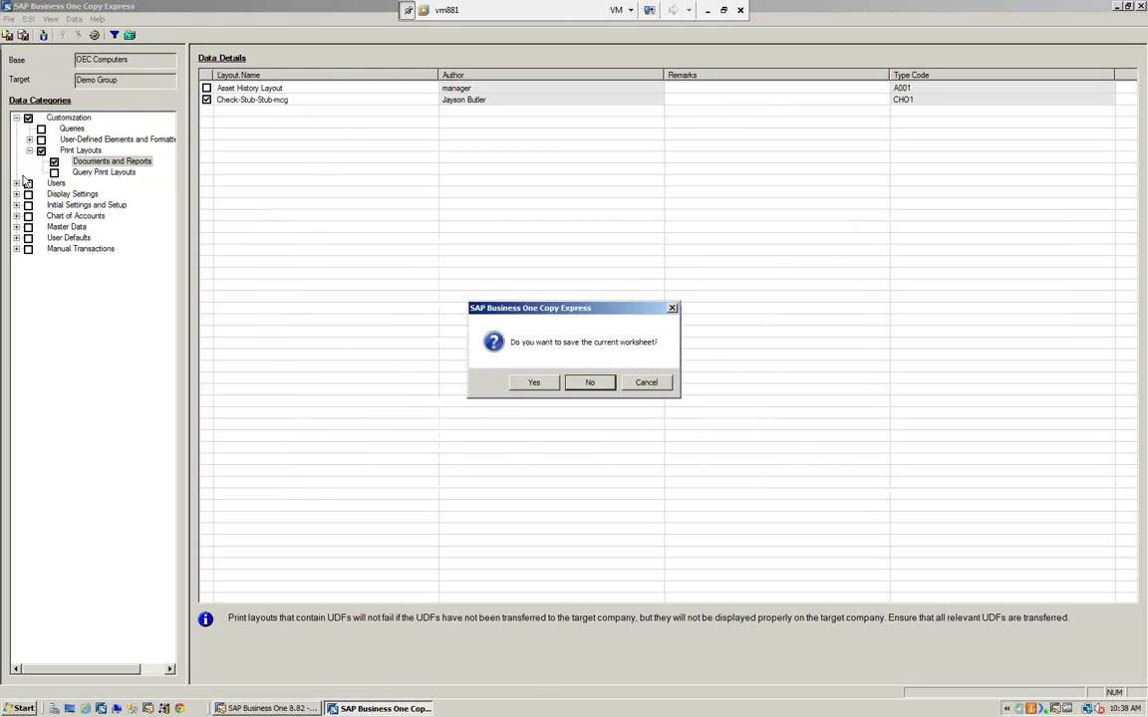
pyautogui.click(588, 382)
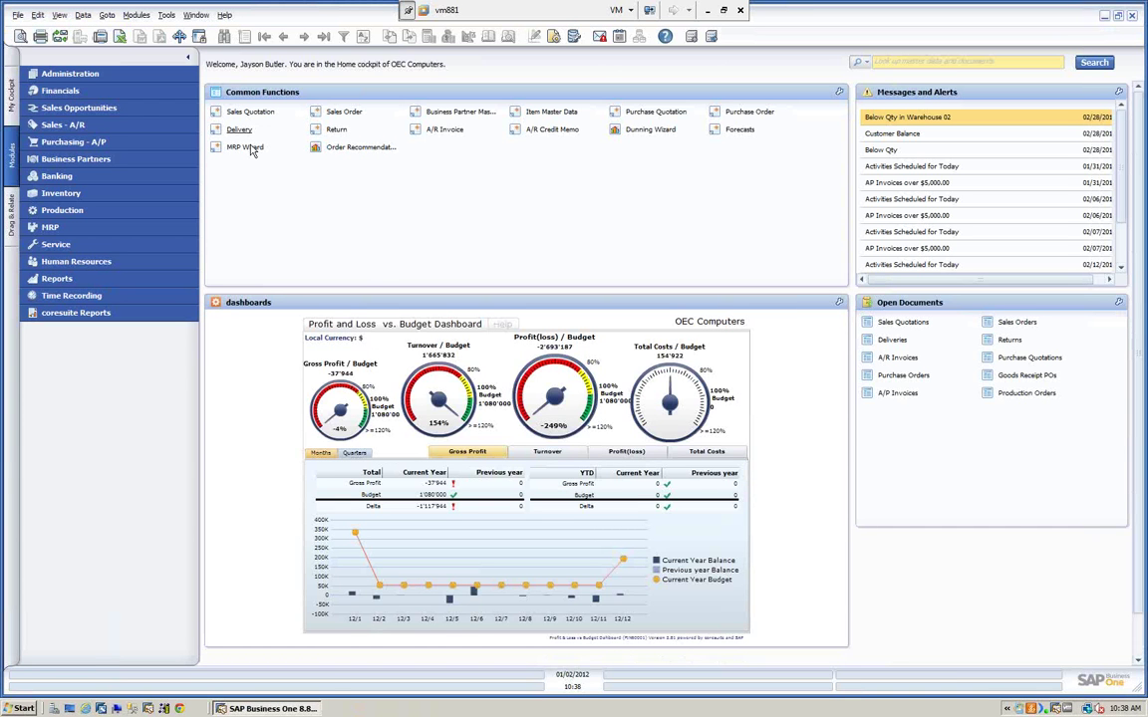
# - Stop the CopyExpress add-on in the Add-On Manager and close it
pyautogui.click(83, 78)
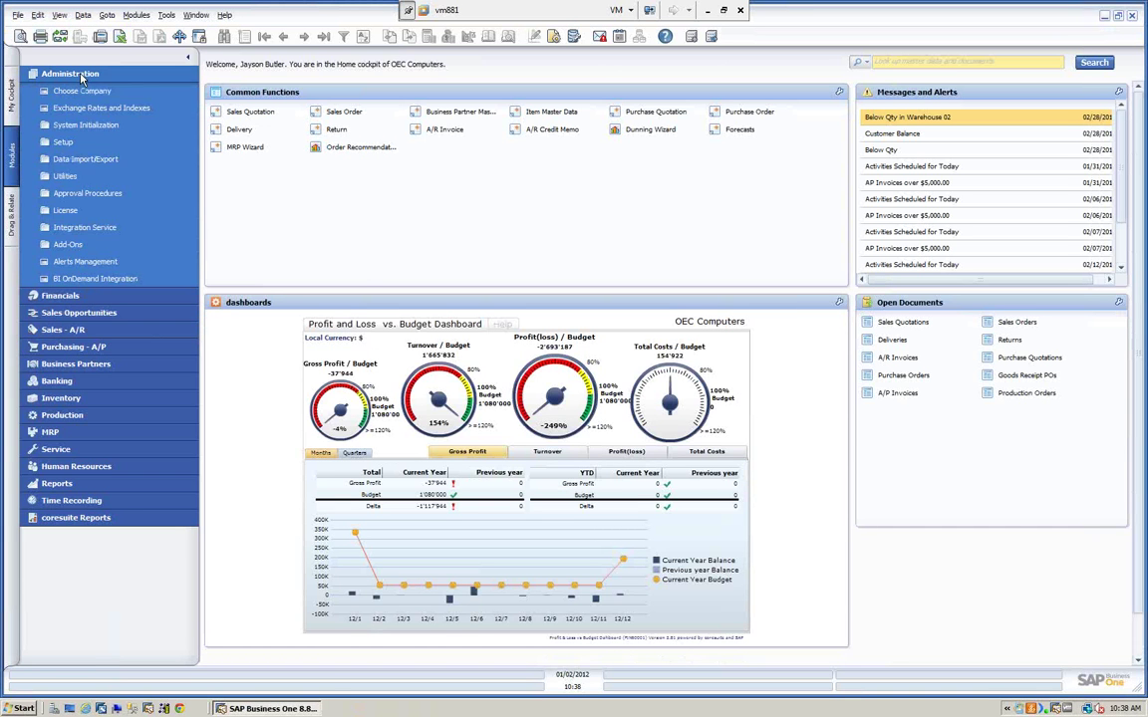
pyautogui.click(67, 244)
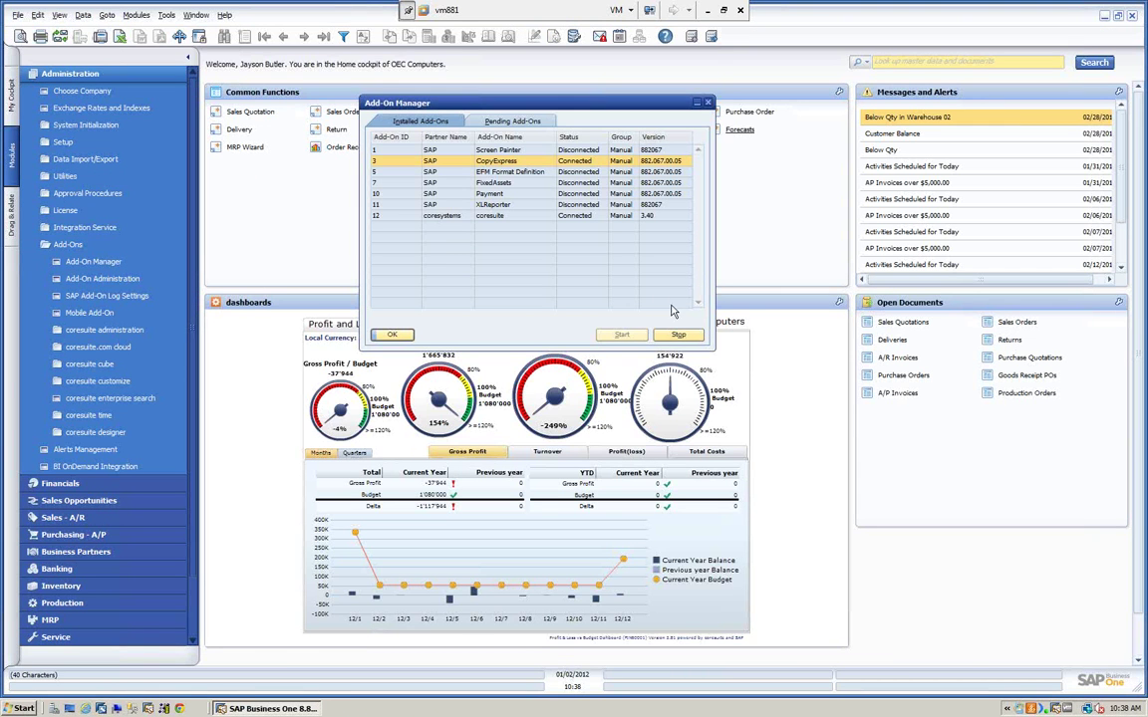
pyautogui.click(680, 336)
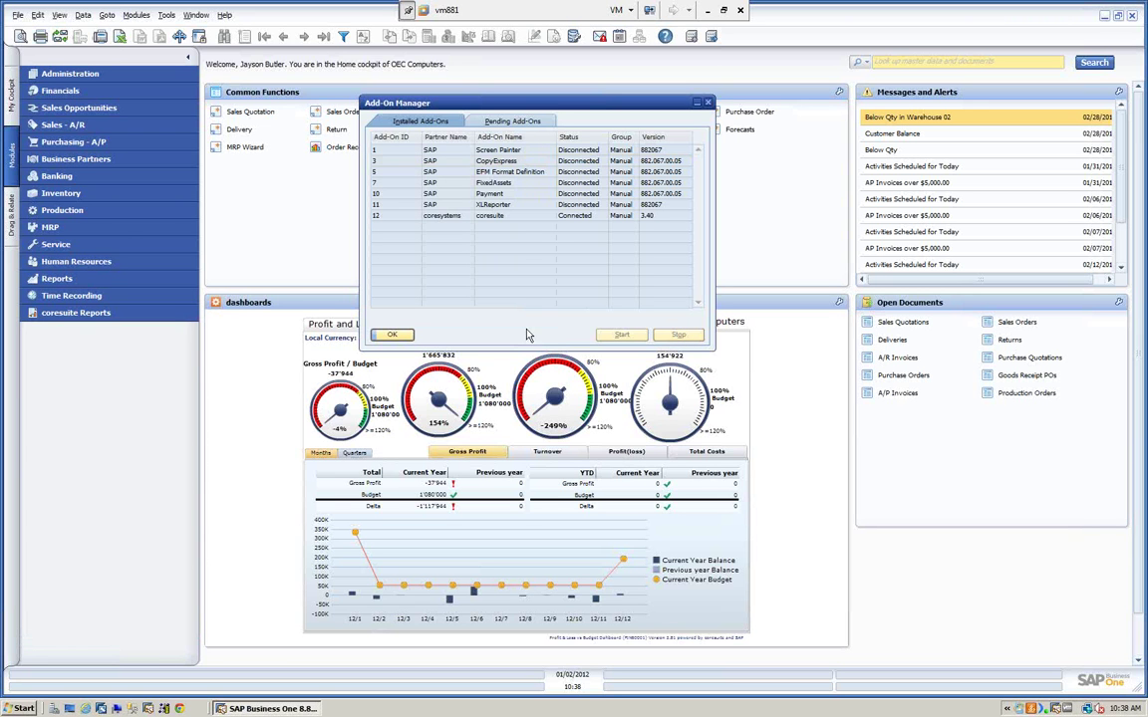
pyautogui.click(393, 334)
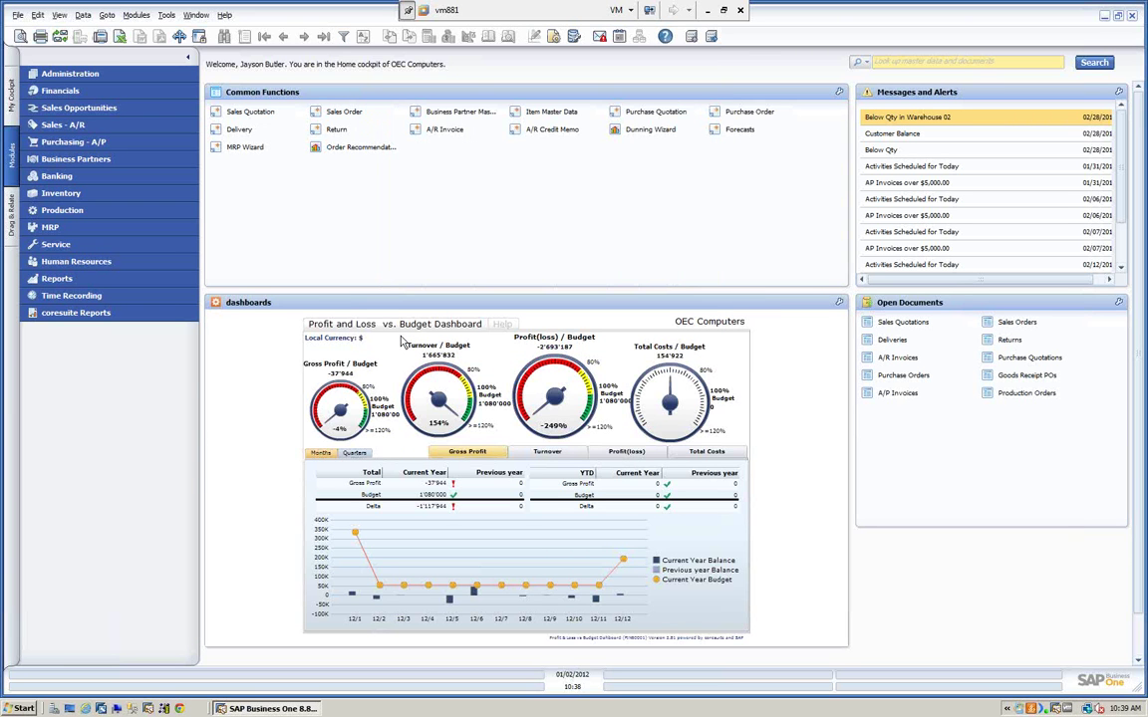